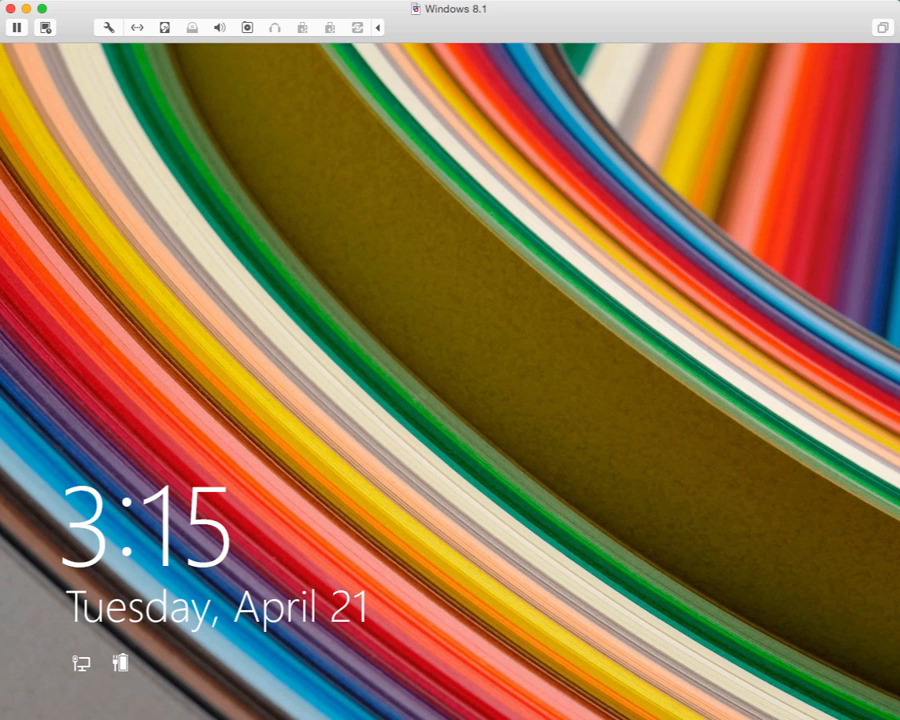
- Sign in to Windows with the account password and switch from the Start screen to the desktop
key(space)
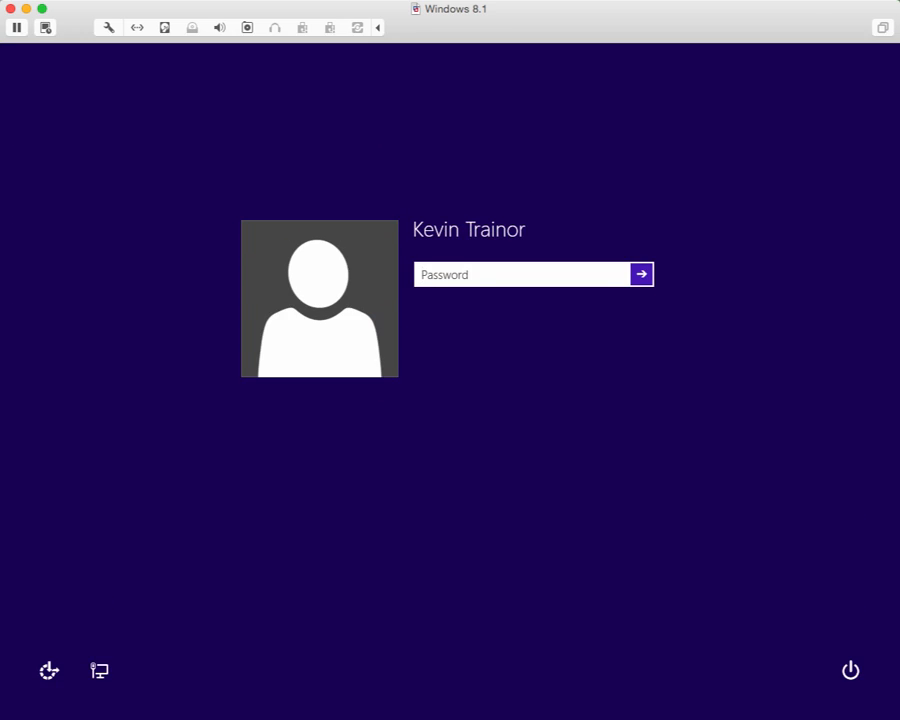
text(*****)
key(Return)
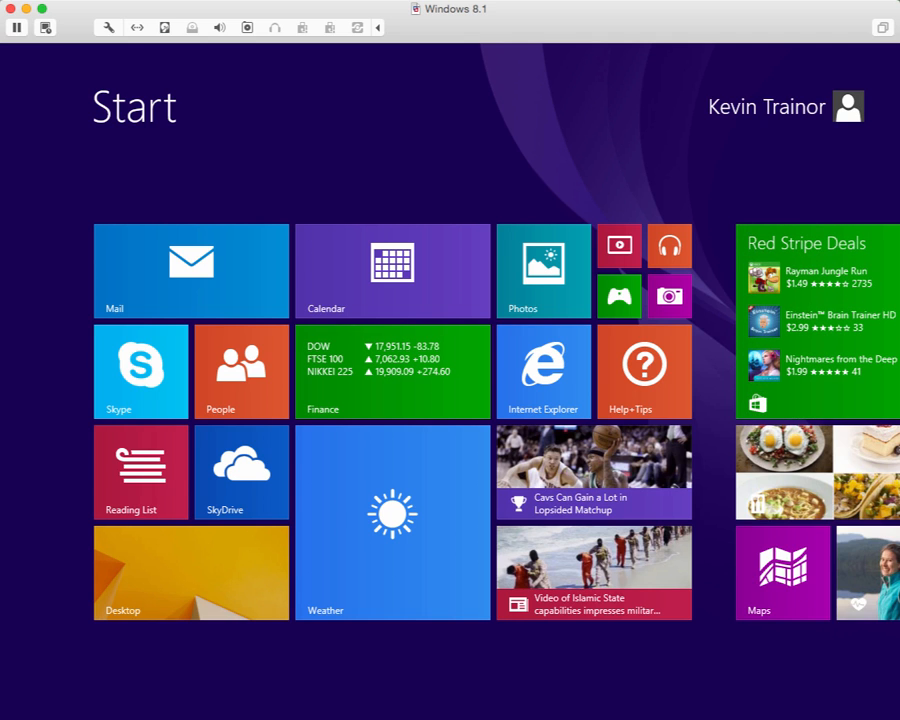
click(202, 590)
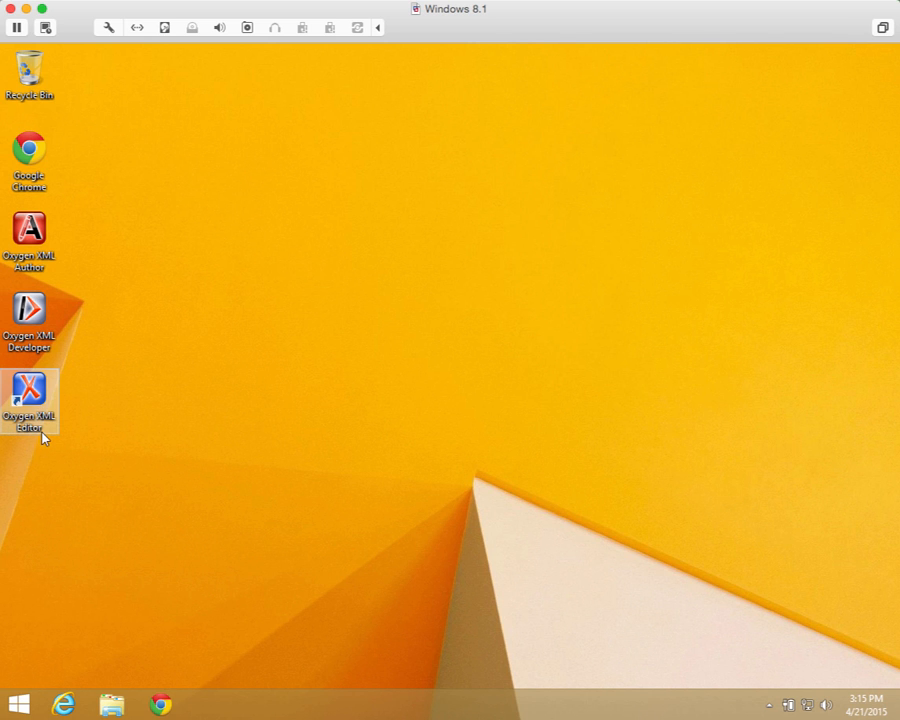
- Launch Chrome, enlarge its window, zoom the home page in two levels, and follow the D2L link
double_click(30, 152)
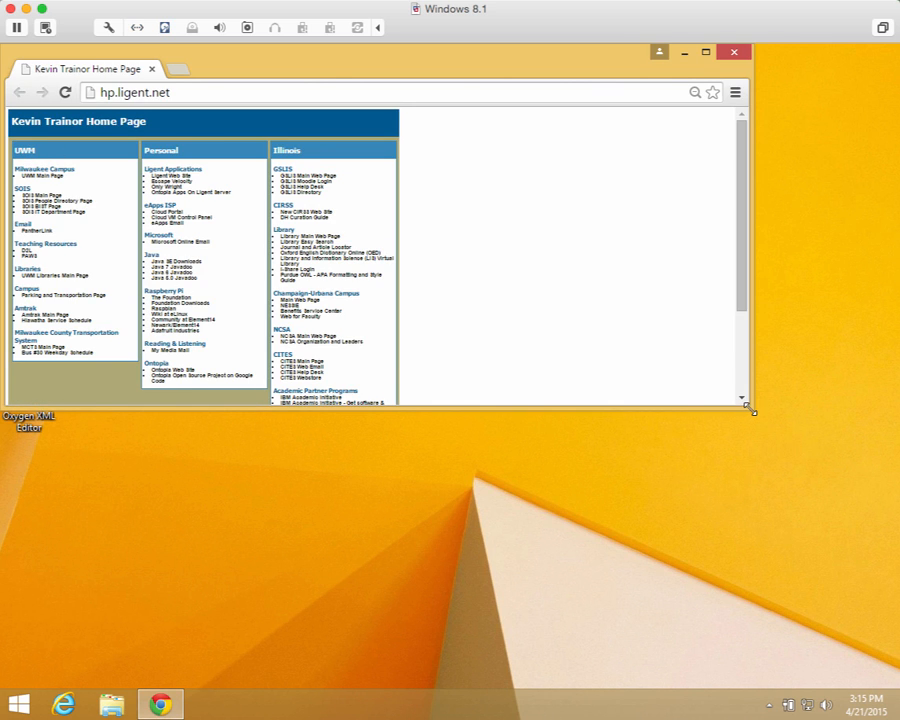
drag(753, 411, 813, 653)
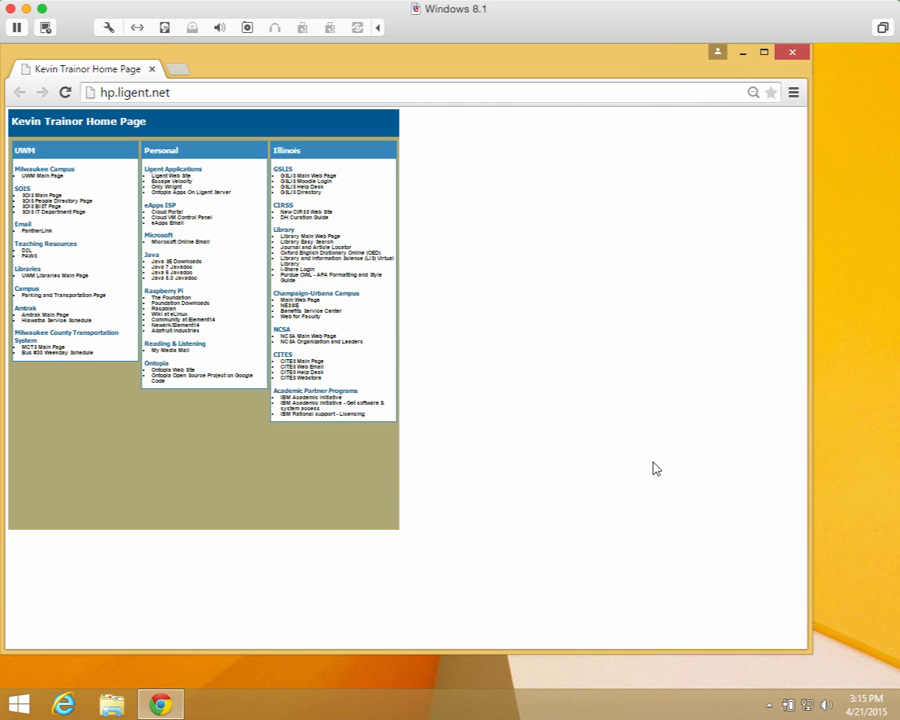
key(ctrl+plus)
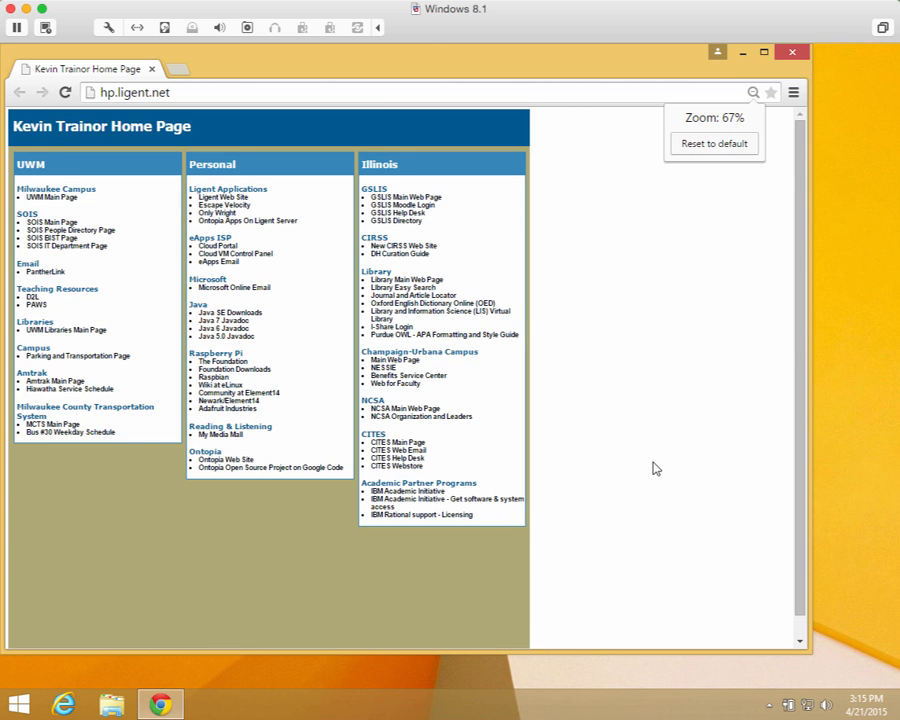
key(ctrl+plus)
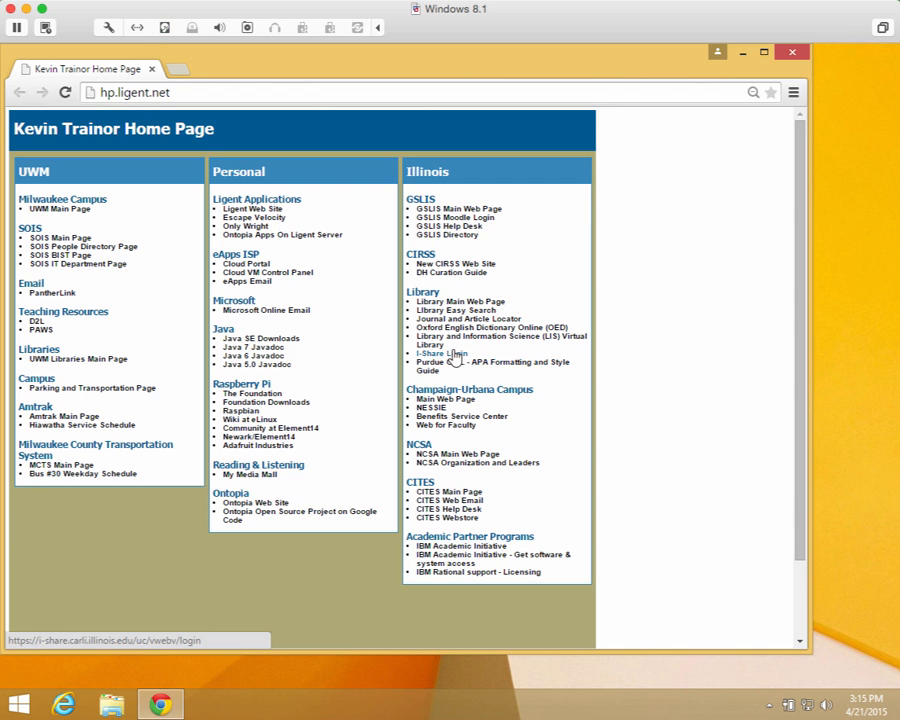
click(37, 323)
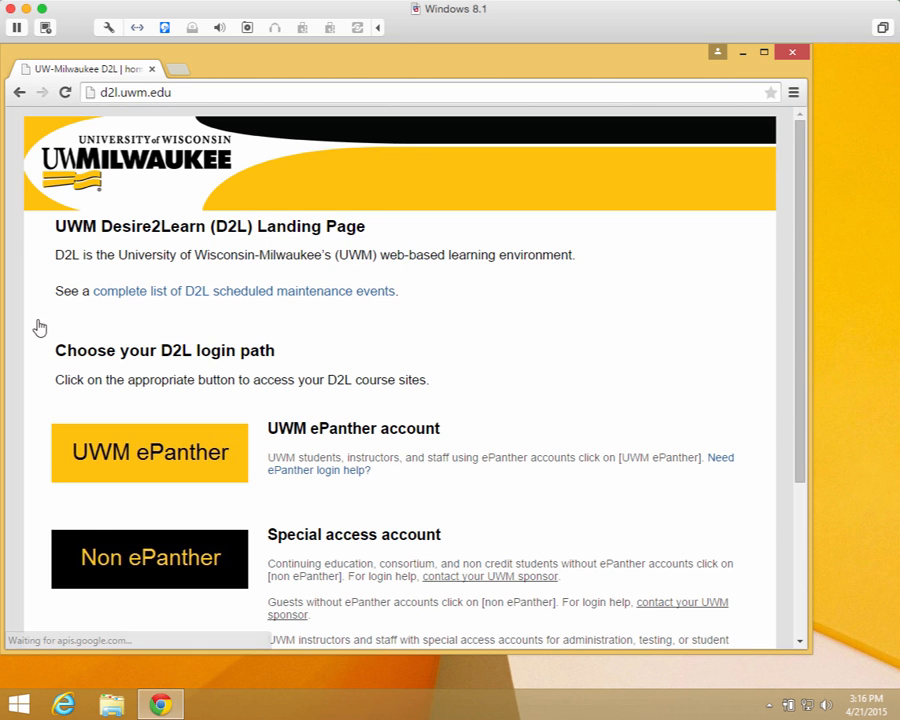
- Log in to D2L with the ePanther ID and password, then open the XML for Libraries course
click(162, 447)
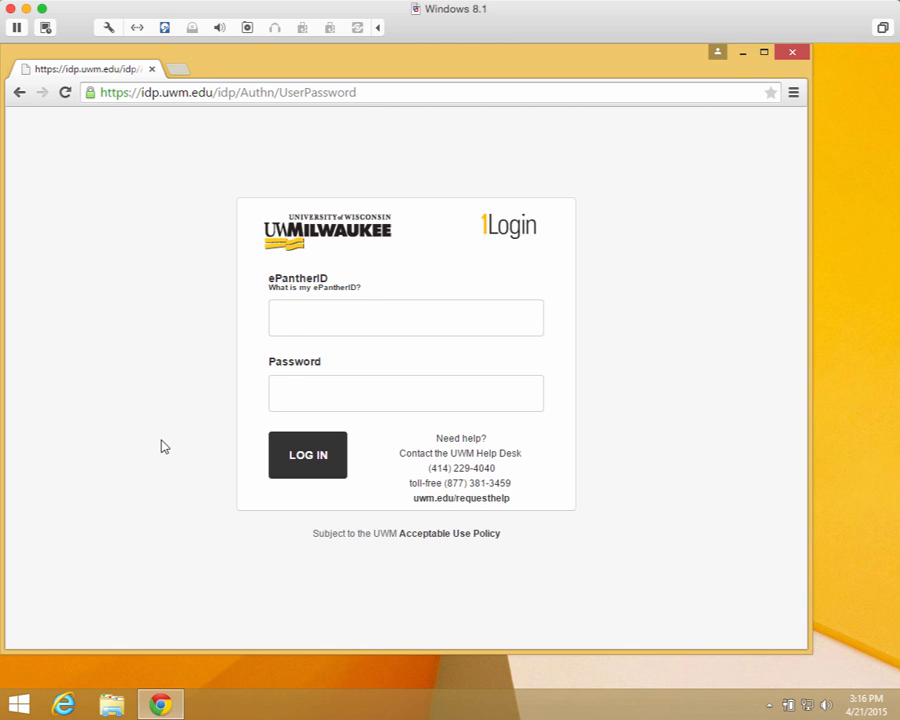
text(trainork)
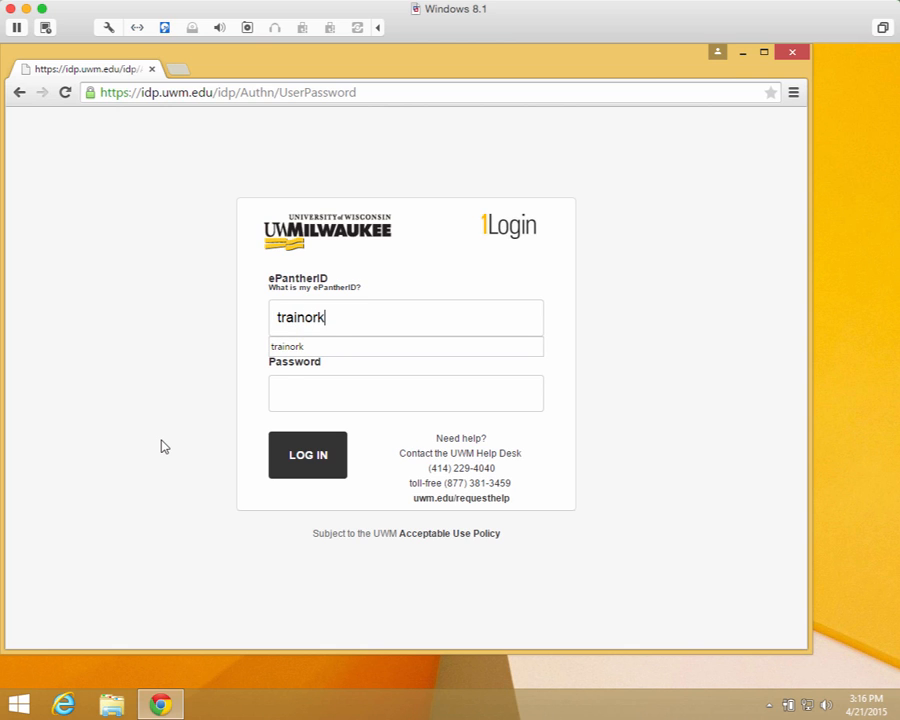
key(Tab)
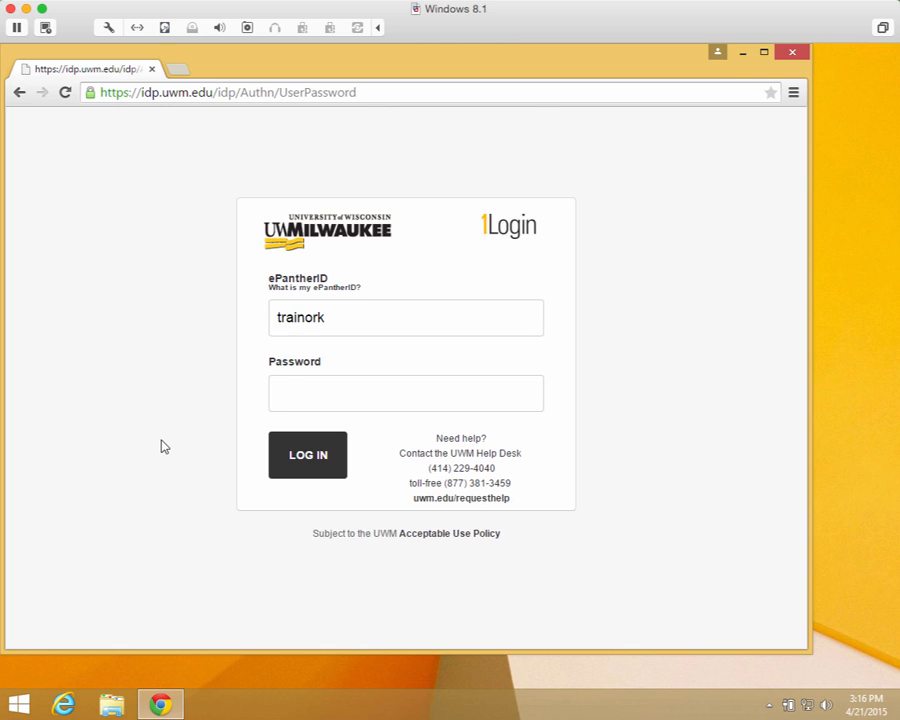
text(••••••••••••)
key(Return)
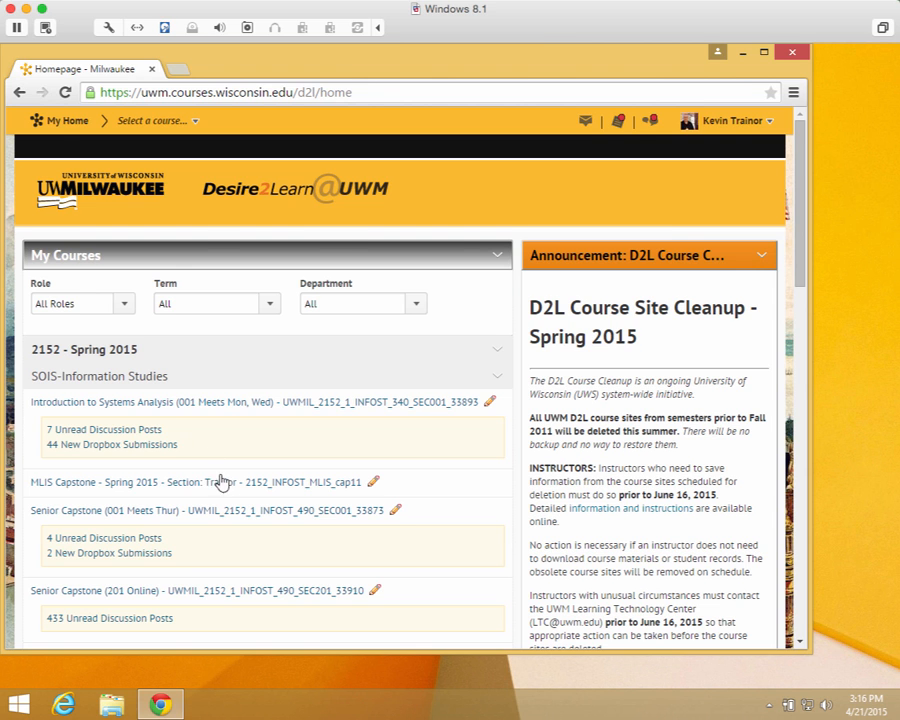
scroll(225, 480, down, 3)
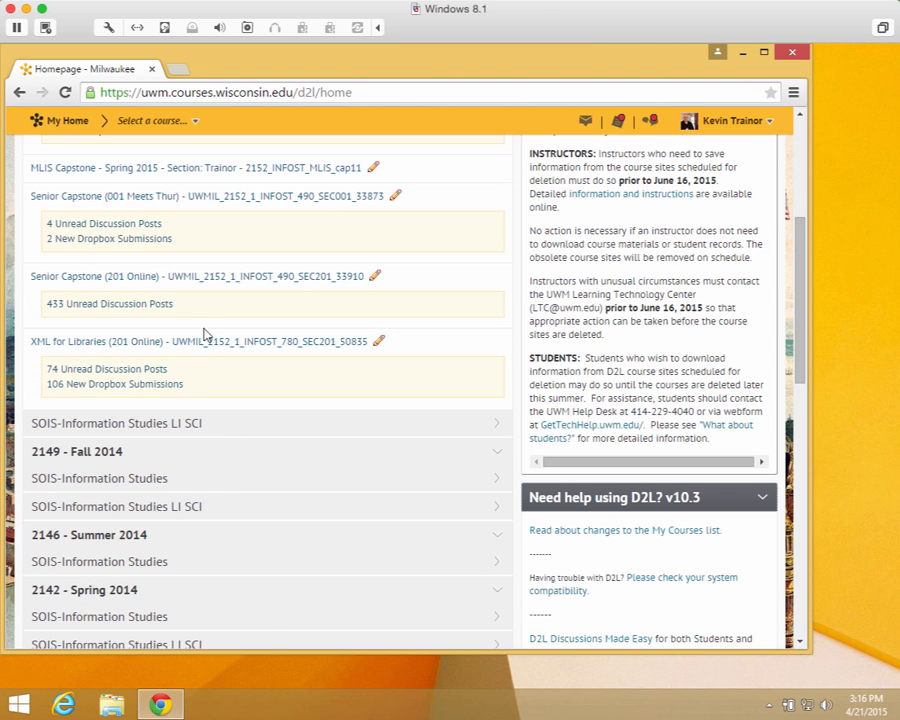
click(208, 342)
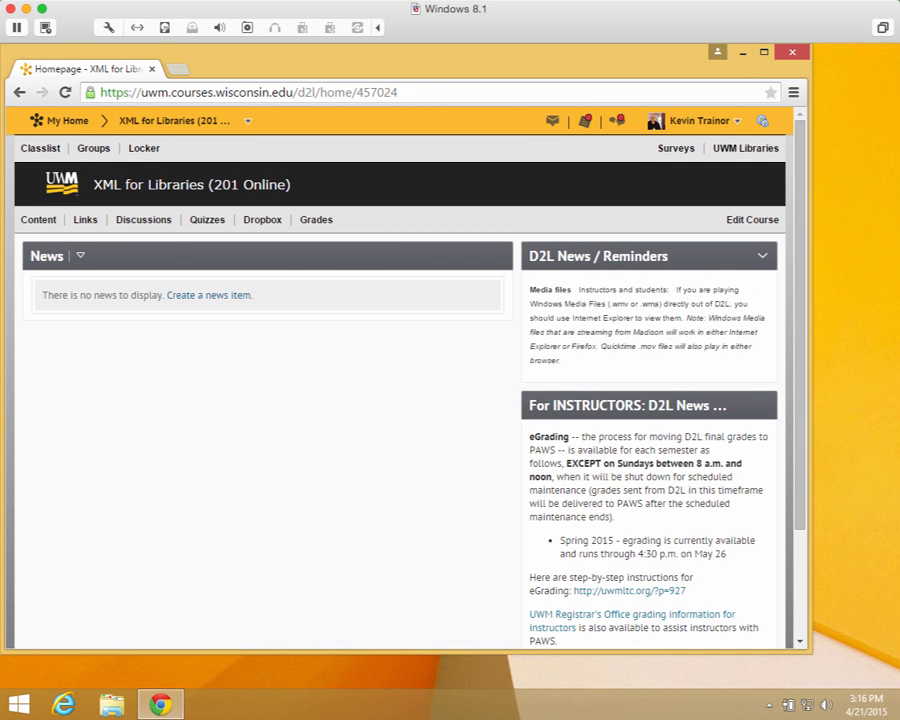
- From the RenderX XEP XSL-FO Processor content, download license.xml and the renderx_xep_download_instructions_email PDF
click(48, 222)
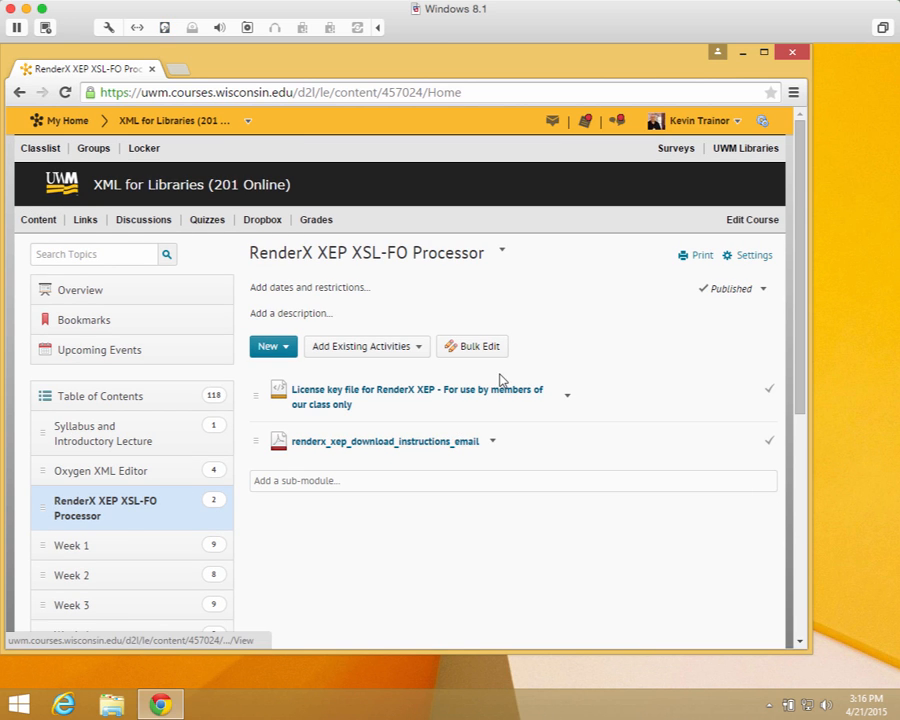
click(568, 398)
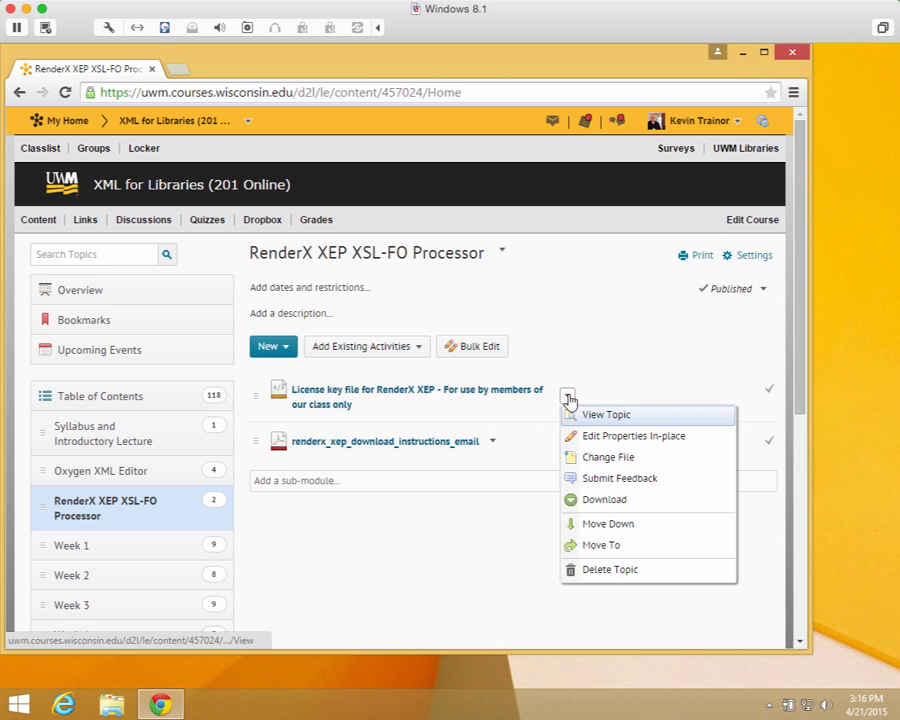
click(601, 500)
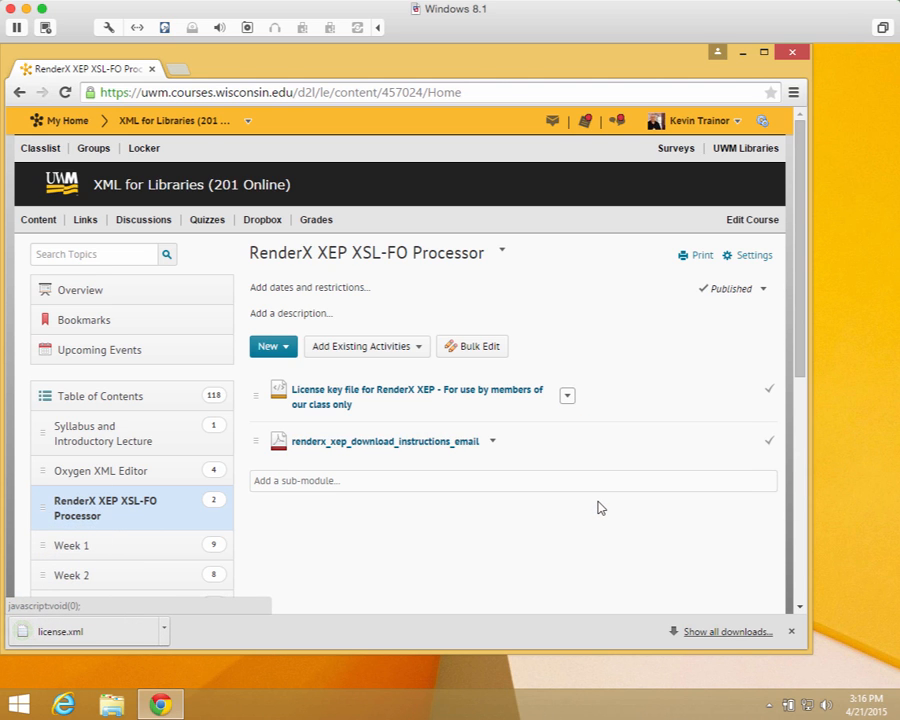
click(492, 442)
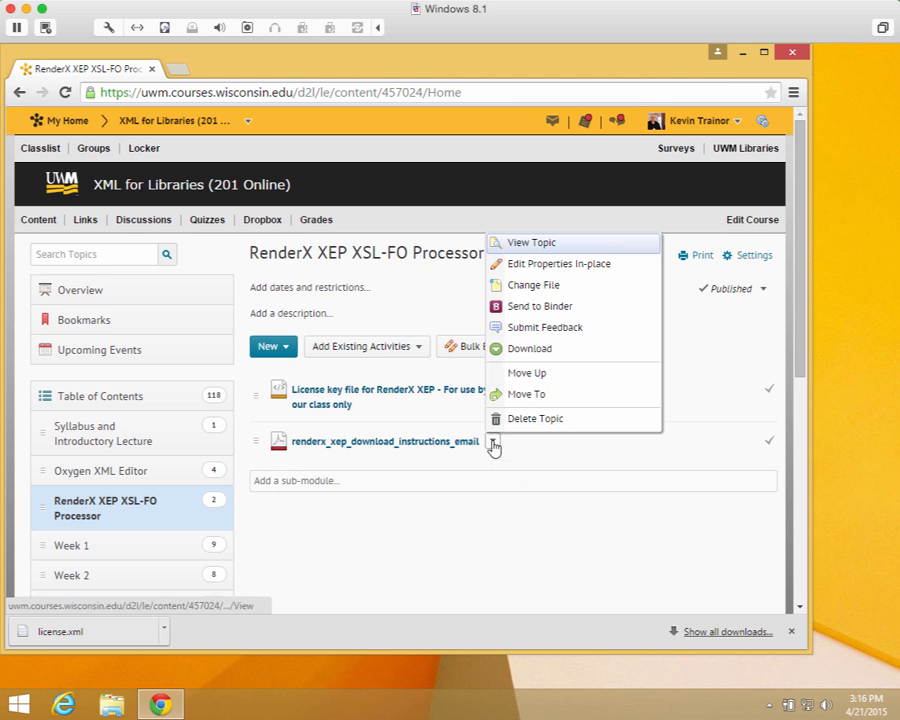
click(529, 349)
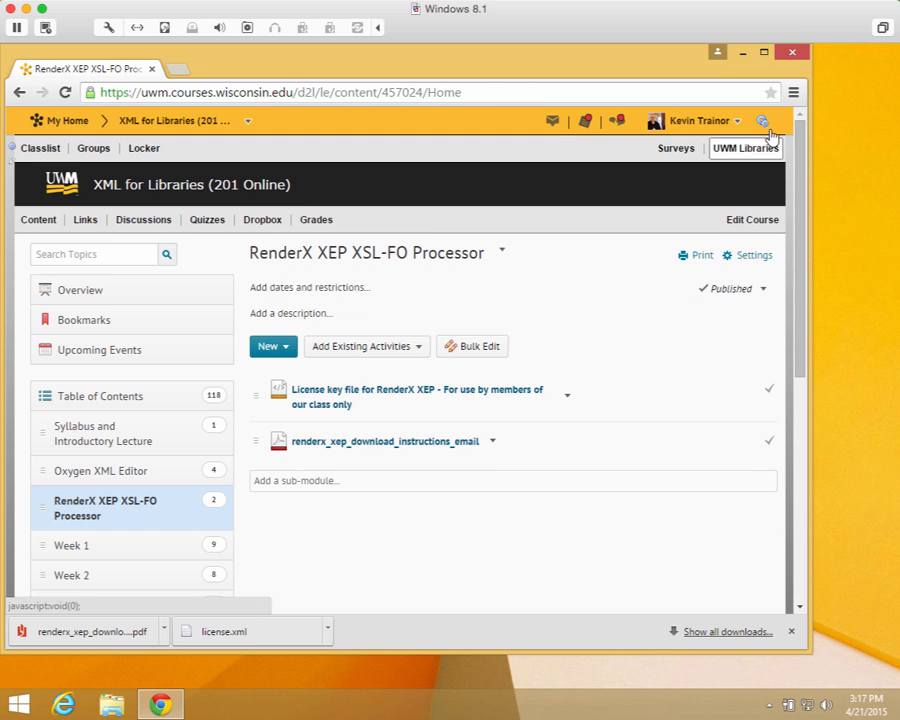
- Close Chrome, open File Explorer at This PC, reposition and narrow it, then open Downloads
click(792, 53)
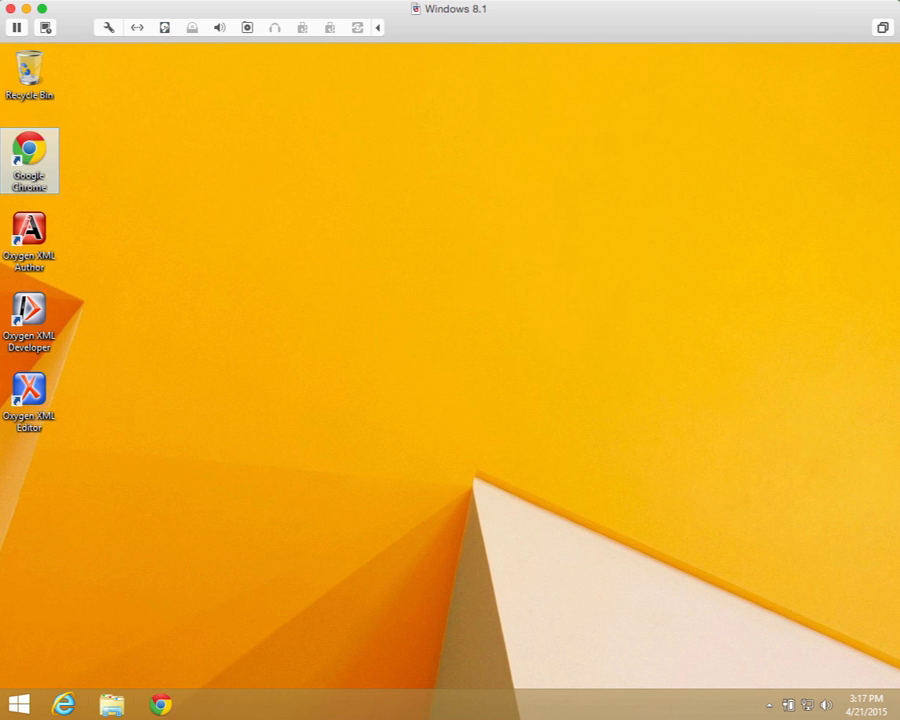
click(111, 705)
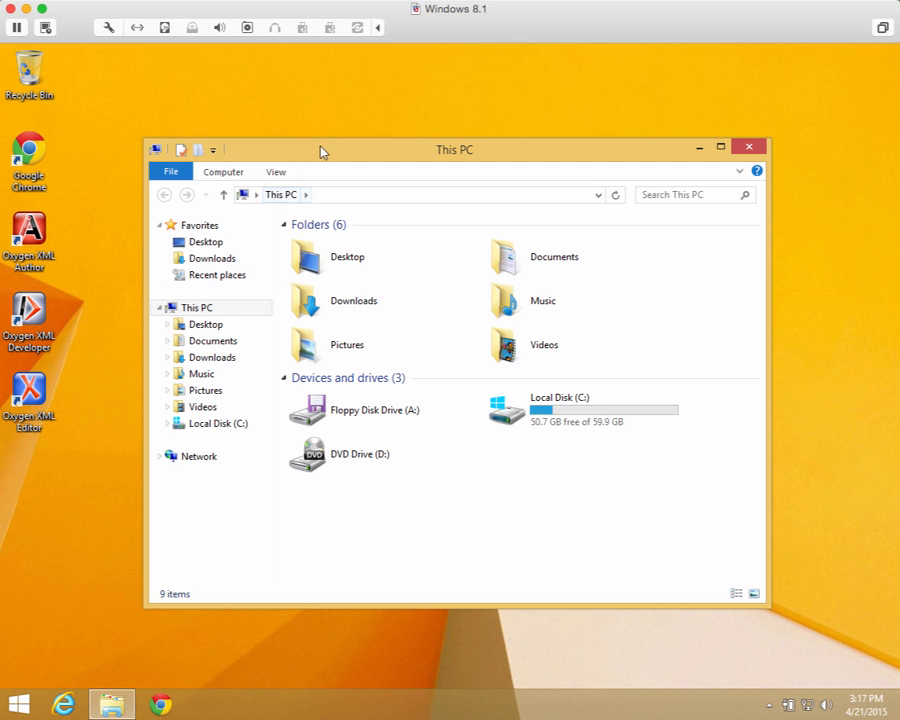
drag(321, 151, 182, 91)
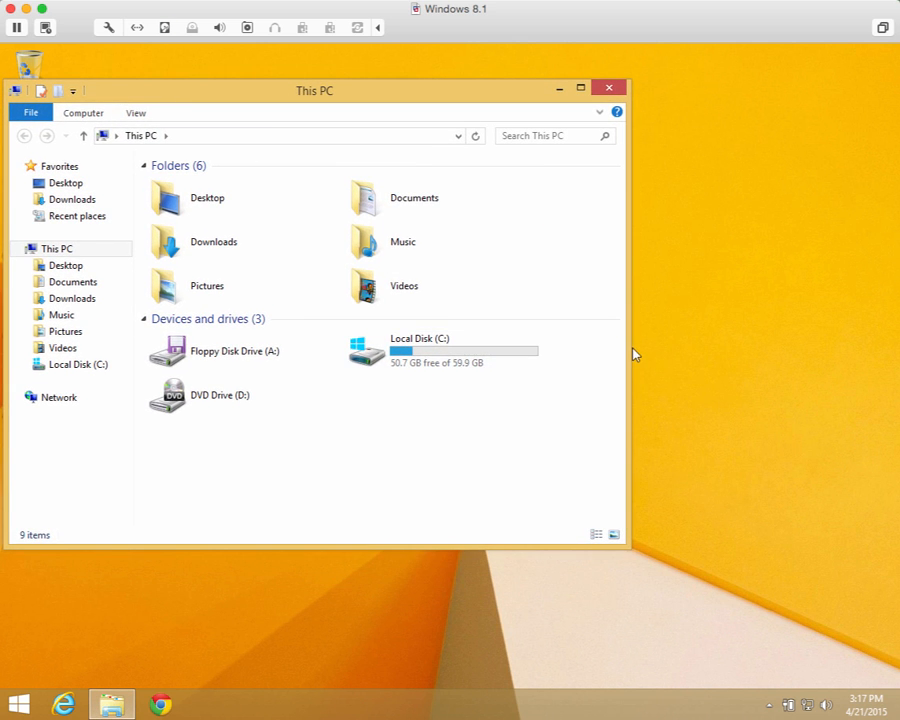
drag(628, 347, 464, 360)
double_click(174, 293)
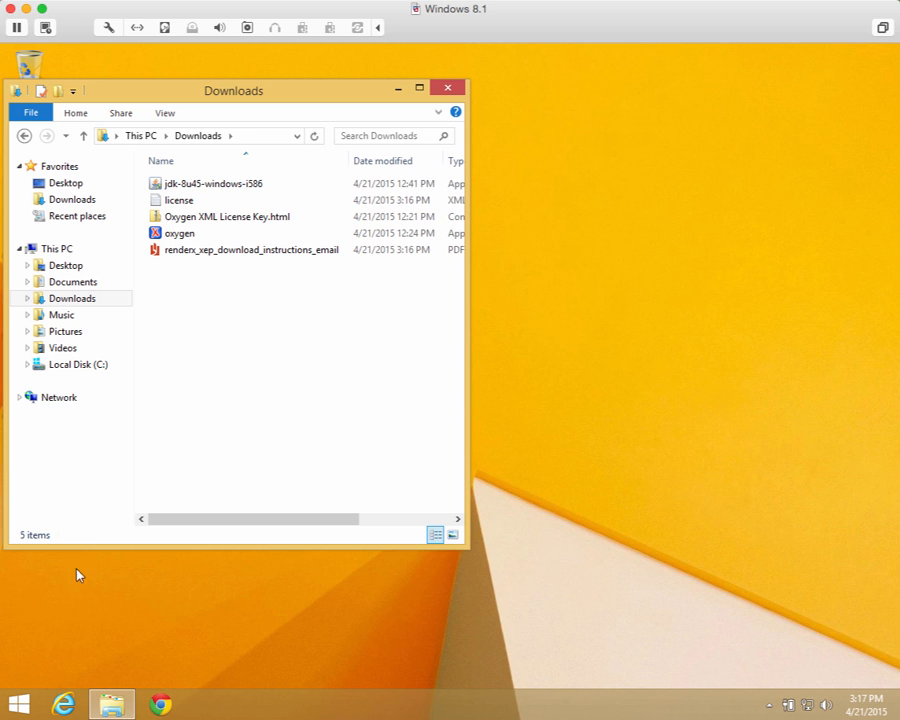
- Open a second File Explorer window at This PC and place it beside the narrowed Downloads window
right_click(112, 705)
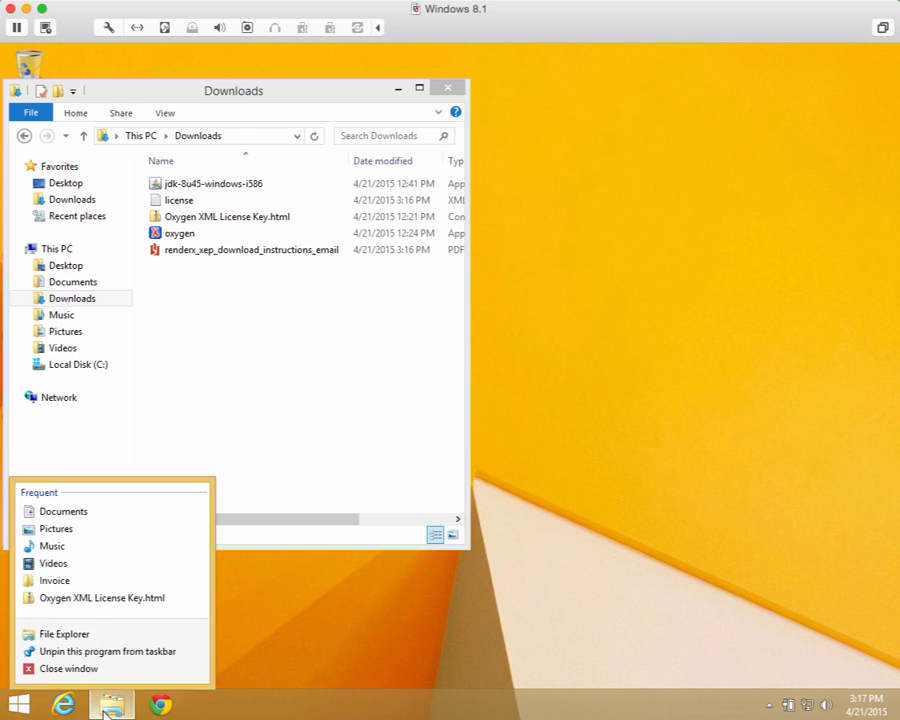
click(66, 627)
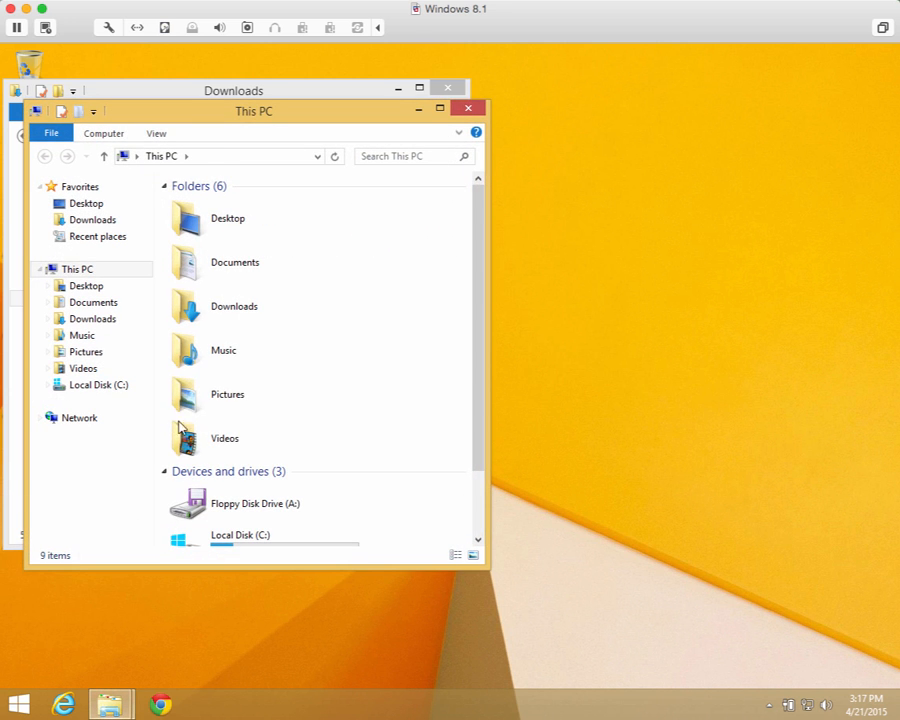
drag(221, 119, 679, 92)
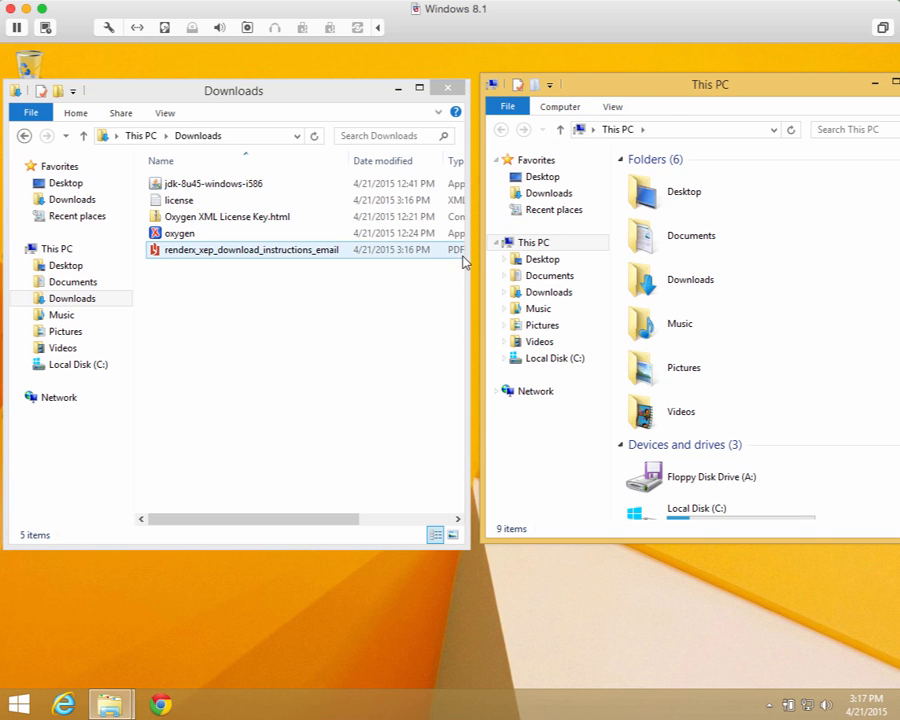
drag(467, 252, 444, 255)
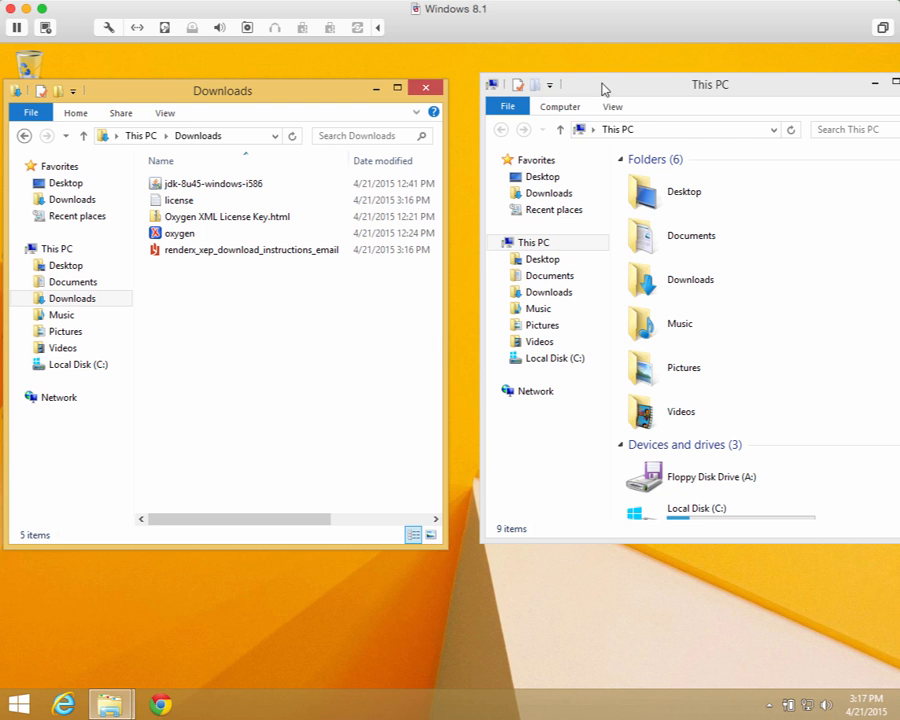
drag(605, 88, 575, 97)
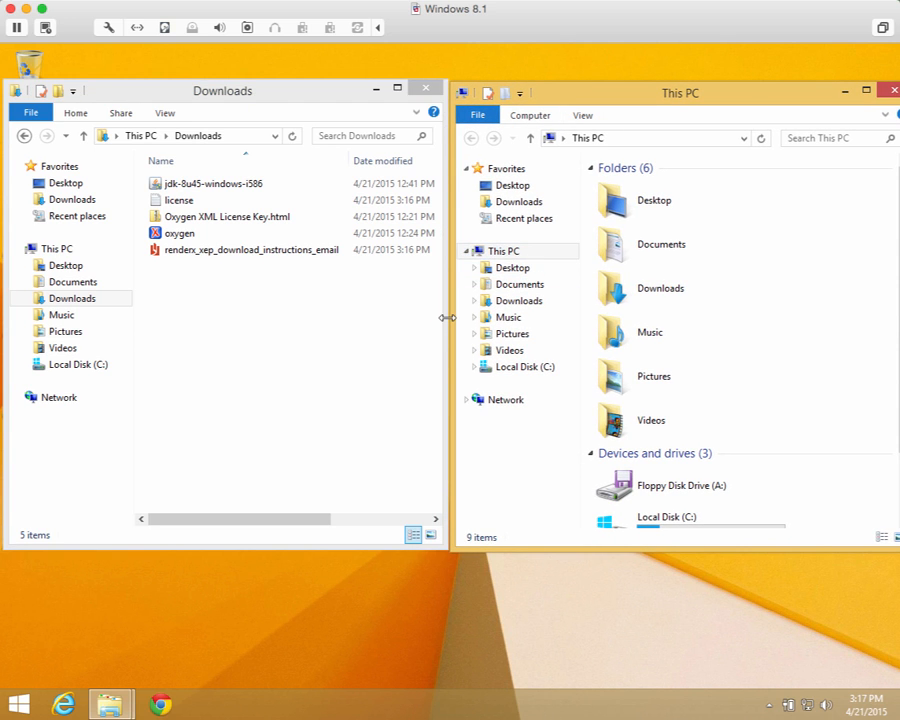
drag(455, 315, 532, 311)
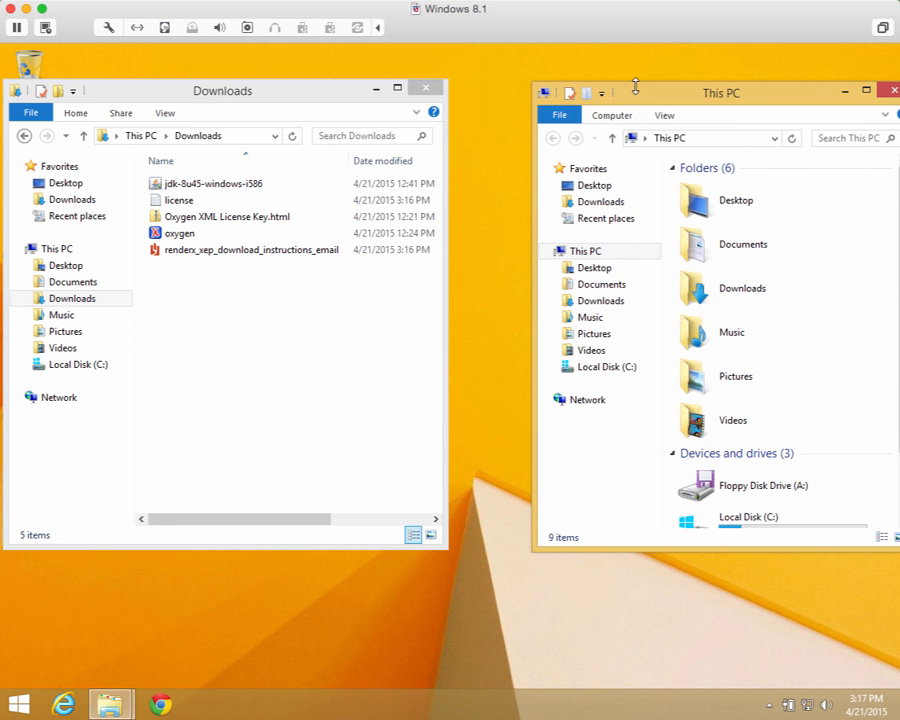
drag(635, 98, 578, 96)
- Open Documents, add a new folder named 'renderx', and open it
double_click(706, 250)
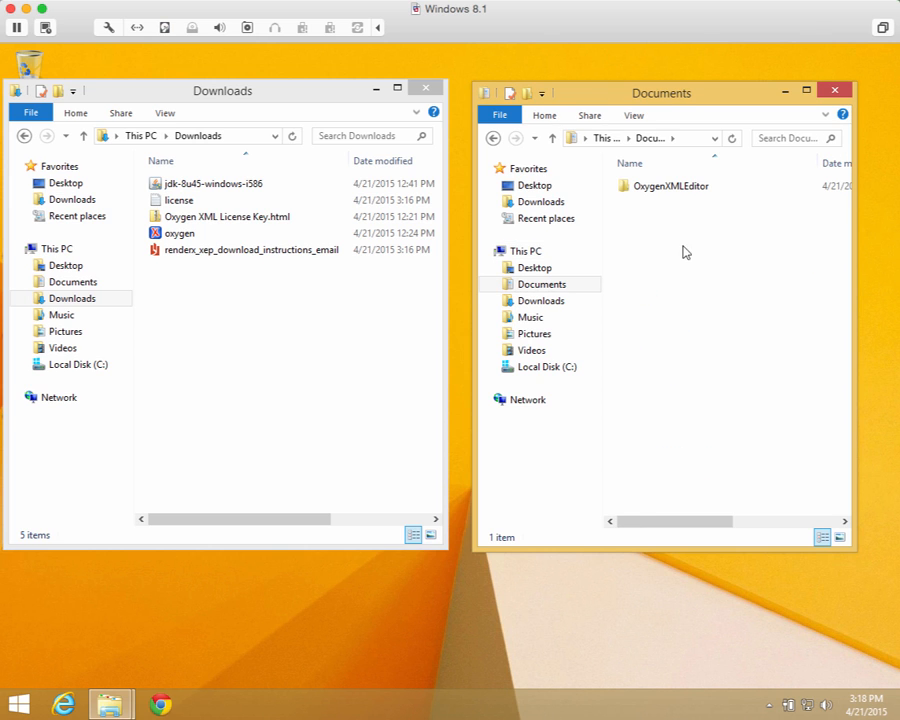
right_click(641, 241)
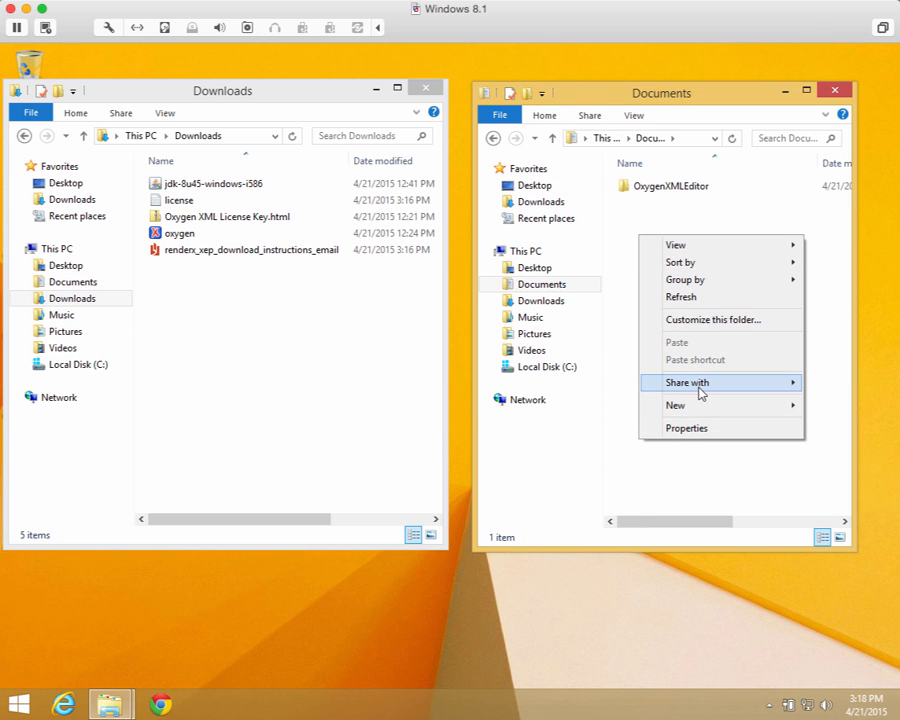
mouse_move(693, 411)
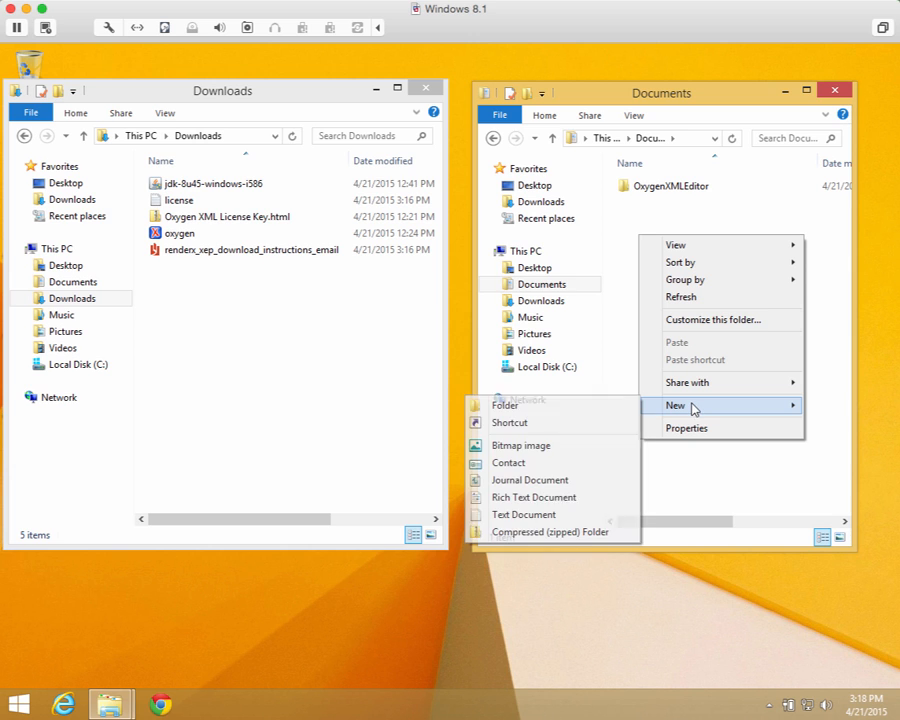
click(606, 409)
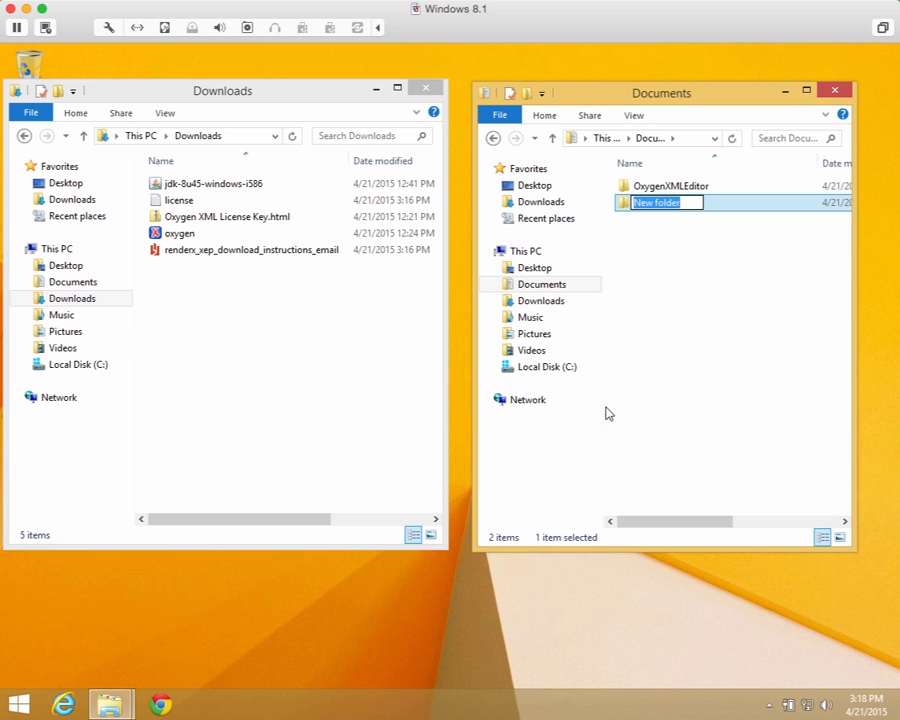
text(renderx)
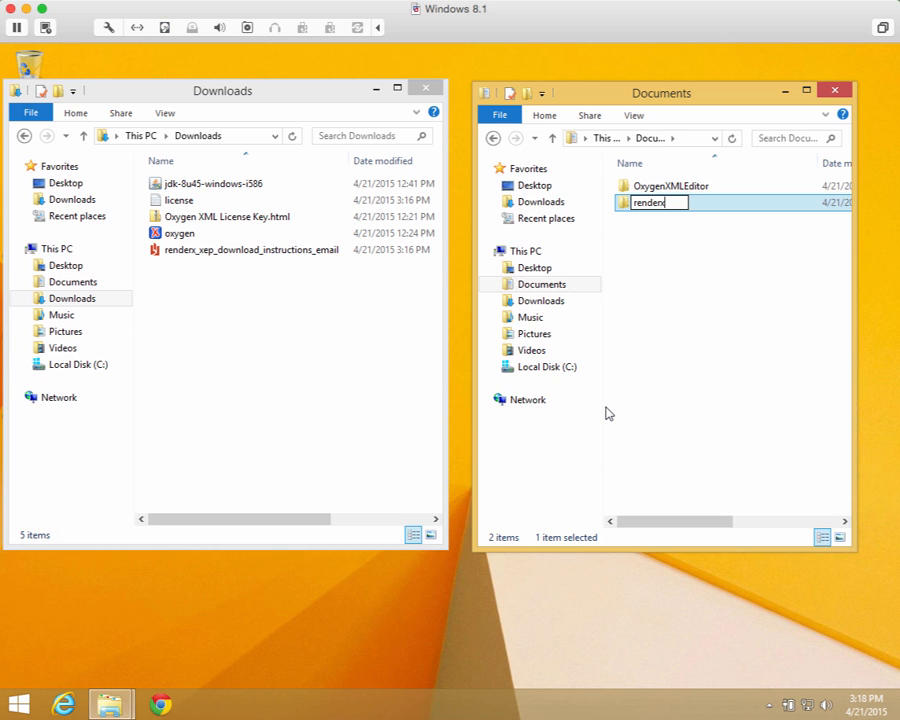
click(663, 281)
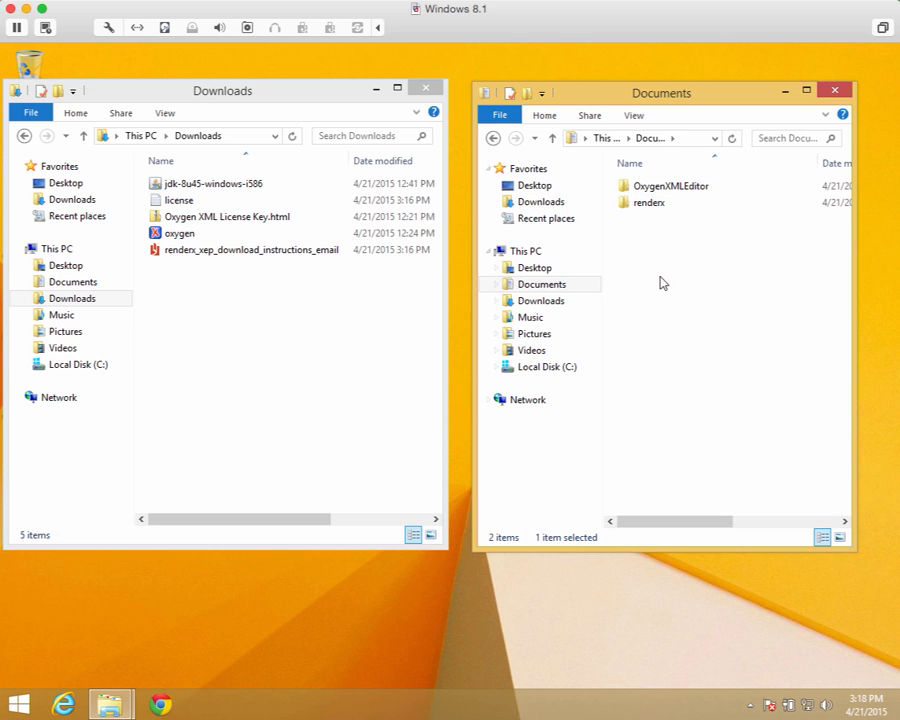
double_click(640, 203)
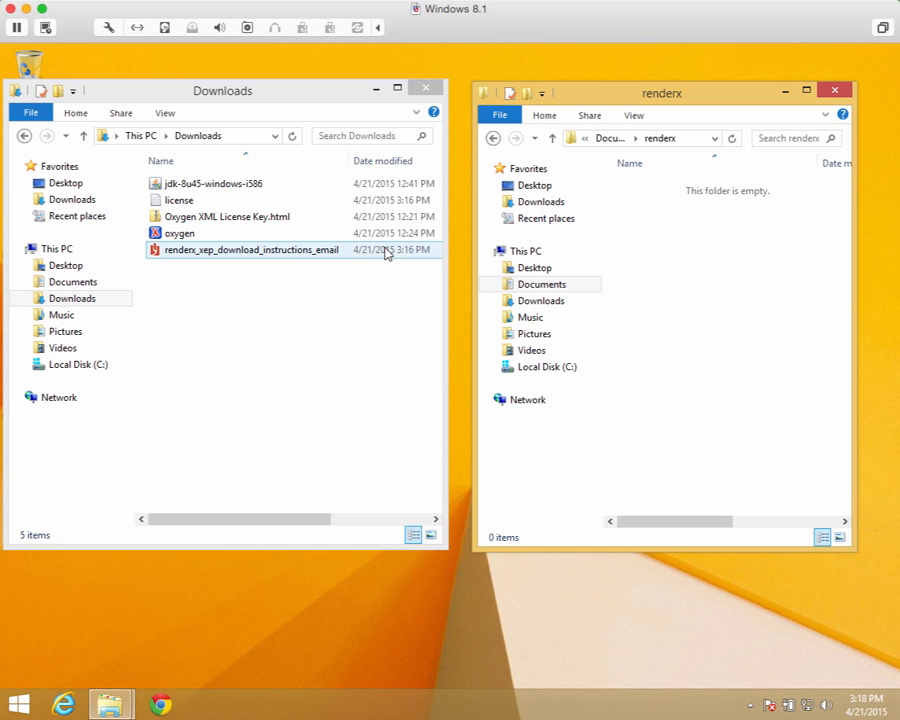
- Drag renderx_xep_download_instructions_email and license from Downloads into renderx, then close the Downloads window
click(311, 254)
drag(311, 254, 706, 283)
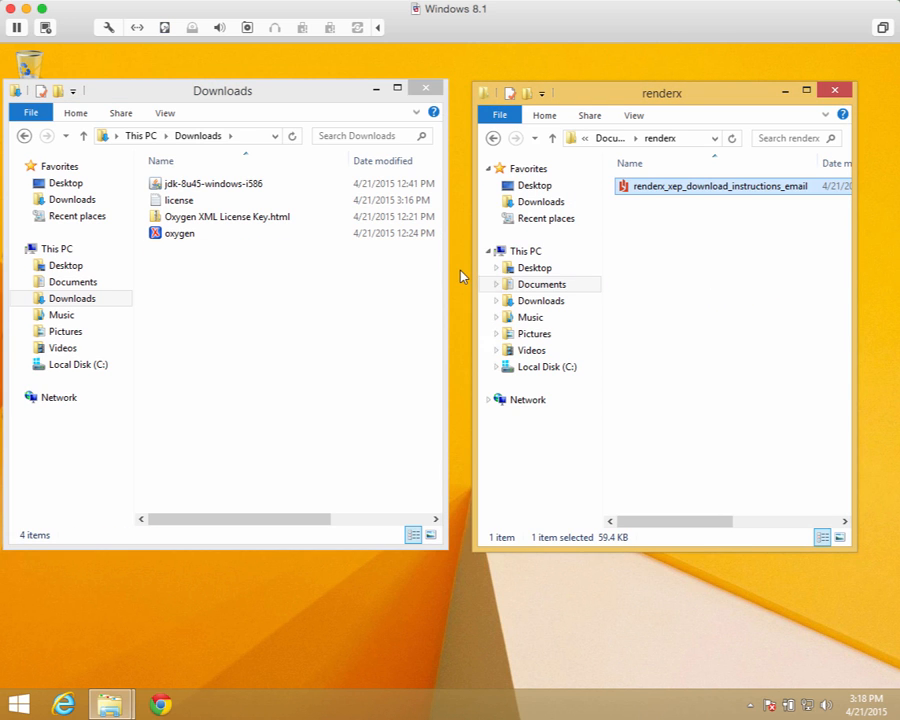
click(172, 205)
drag(172, 205, 657, 303)
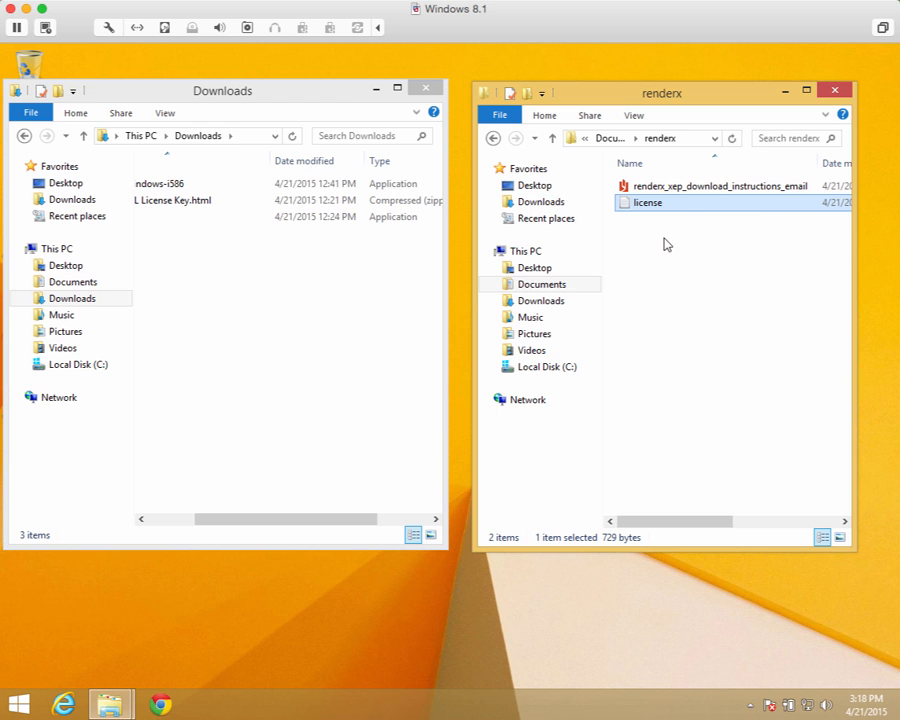
click(424, 92)
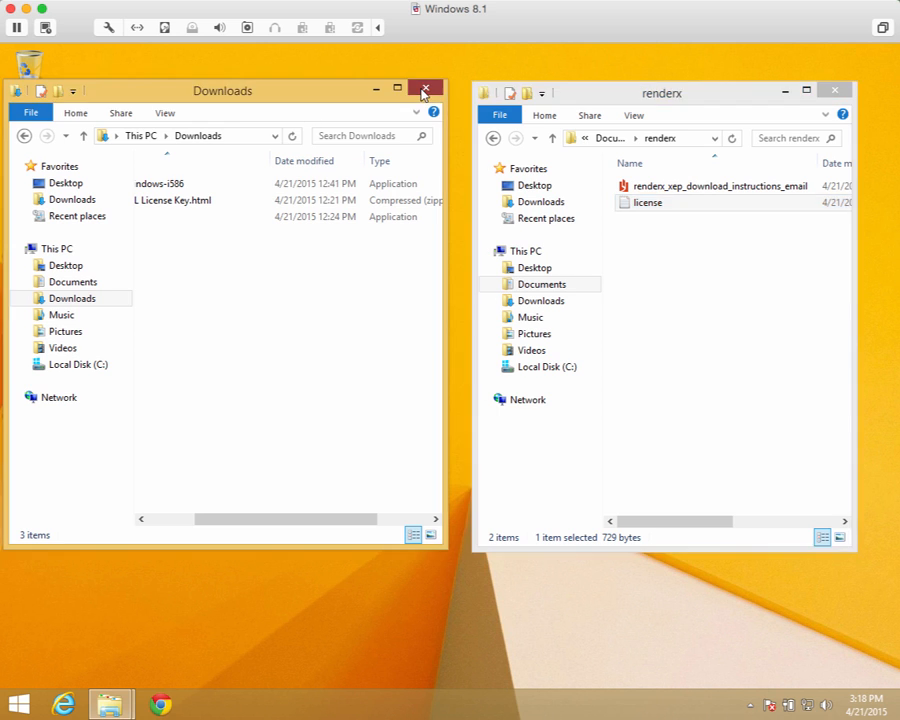
click(424, 92)
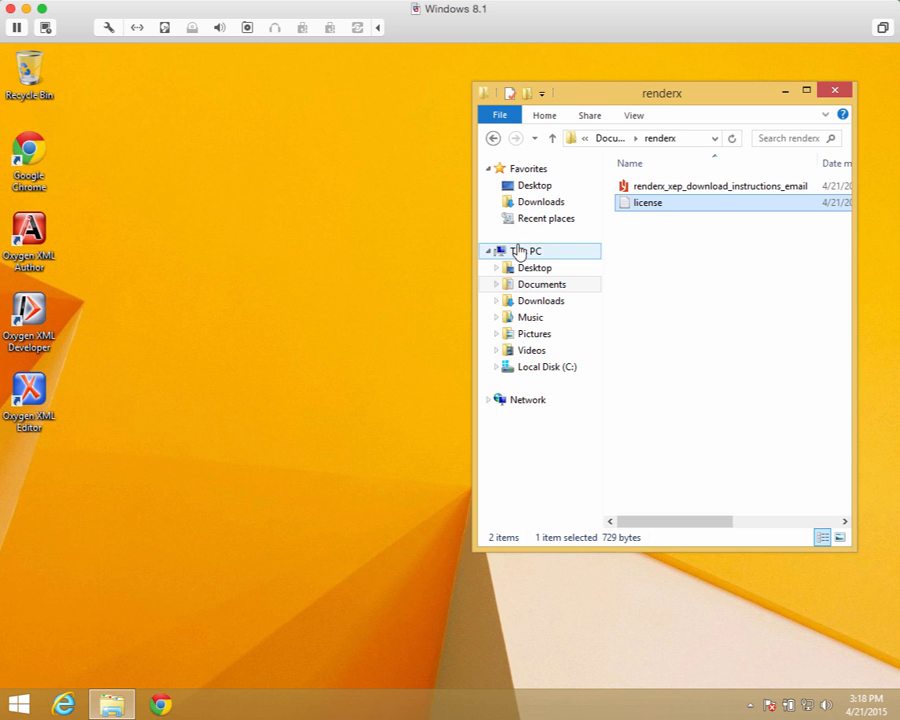
- Open license.xml with Oxygen XML Editor 16.1 and close the Welcome dialog
double_click(645, 203)
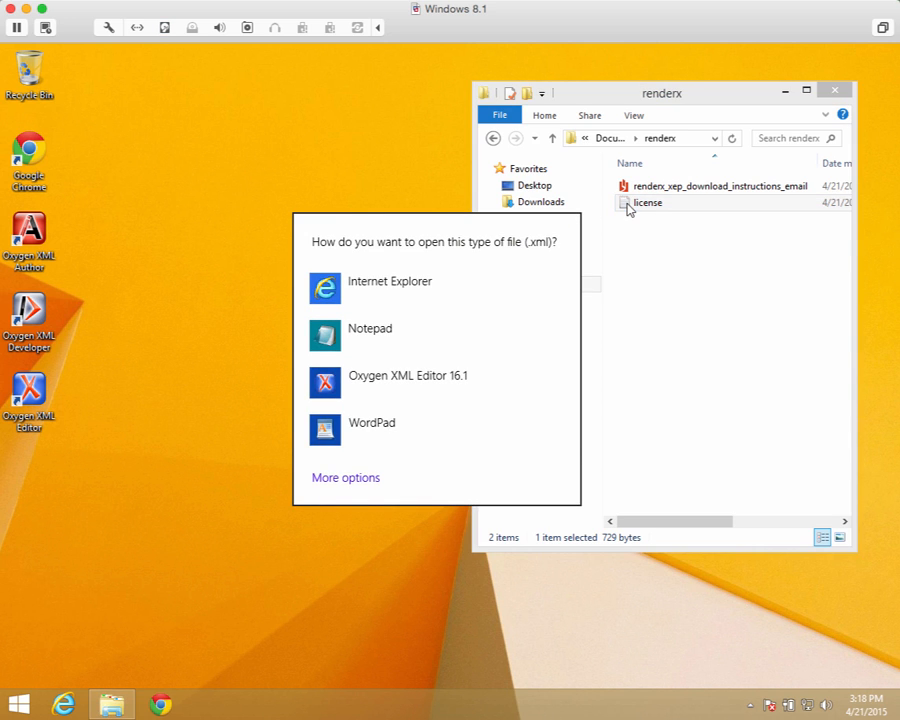
click(400, 380)
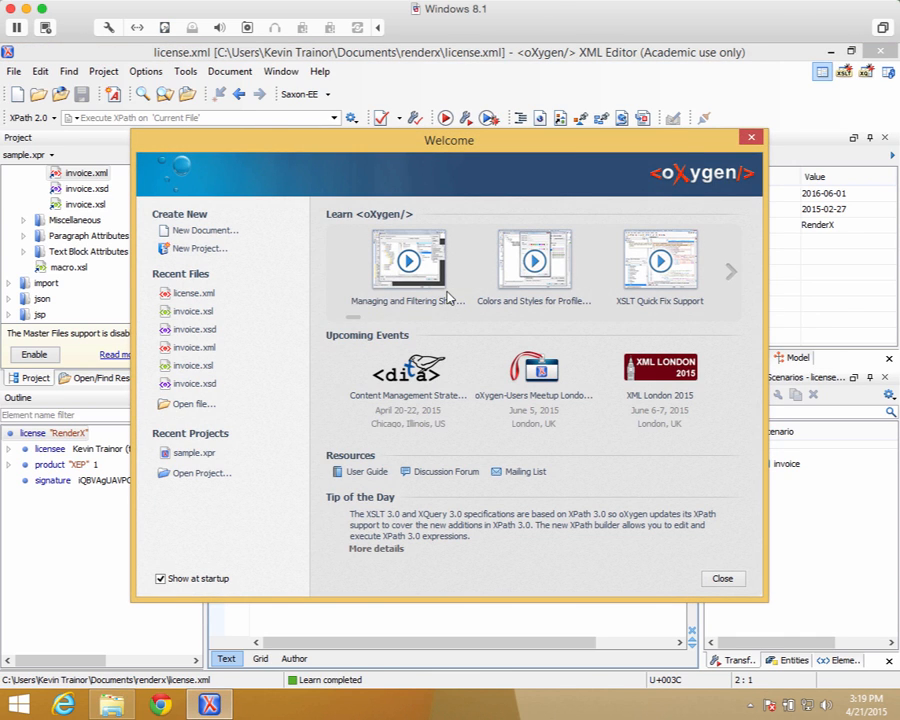
click(751, 137)
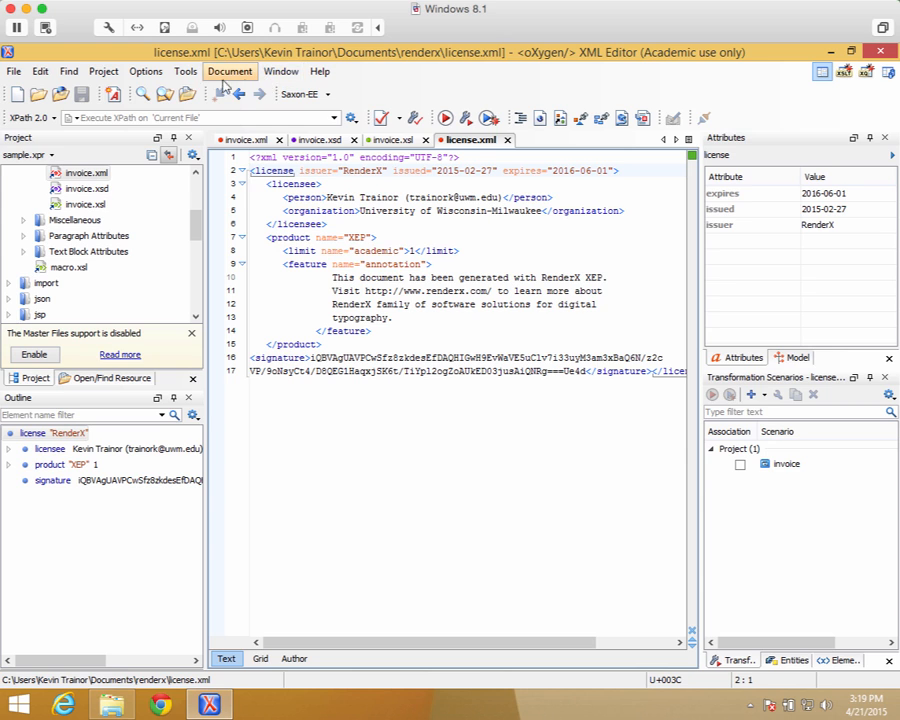
- In Preferences > Fonts, set the editor font to Monospaced bold size 16 and apply it
click(184, 73)
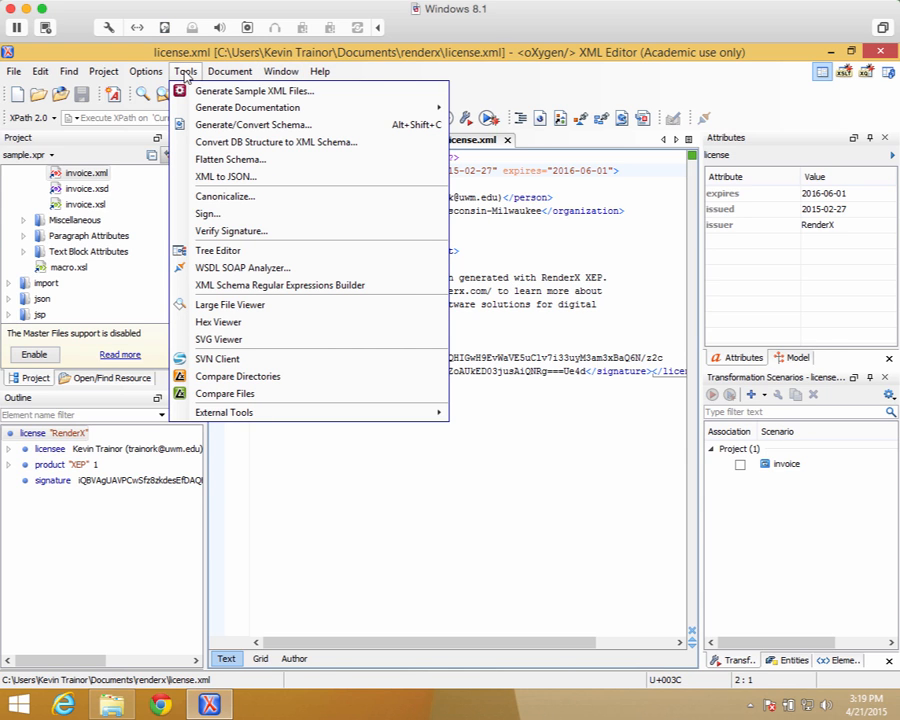
mouse_move(145, 71)
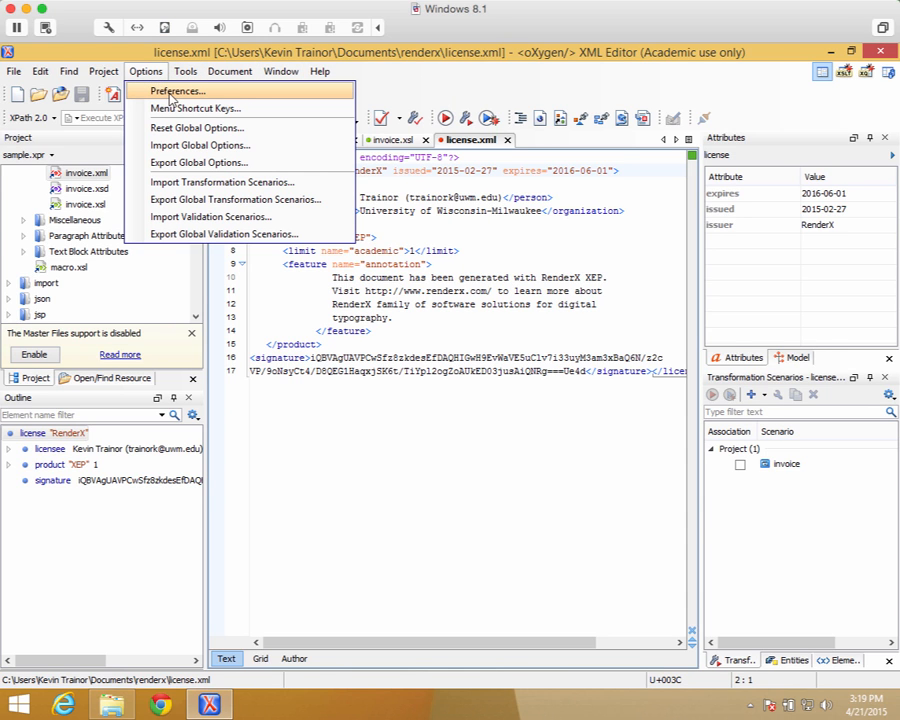
click(172, 93)
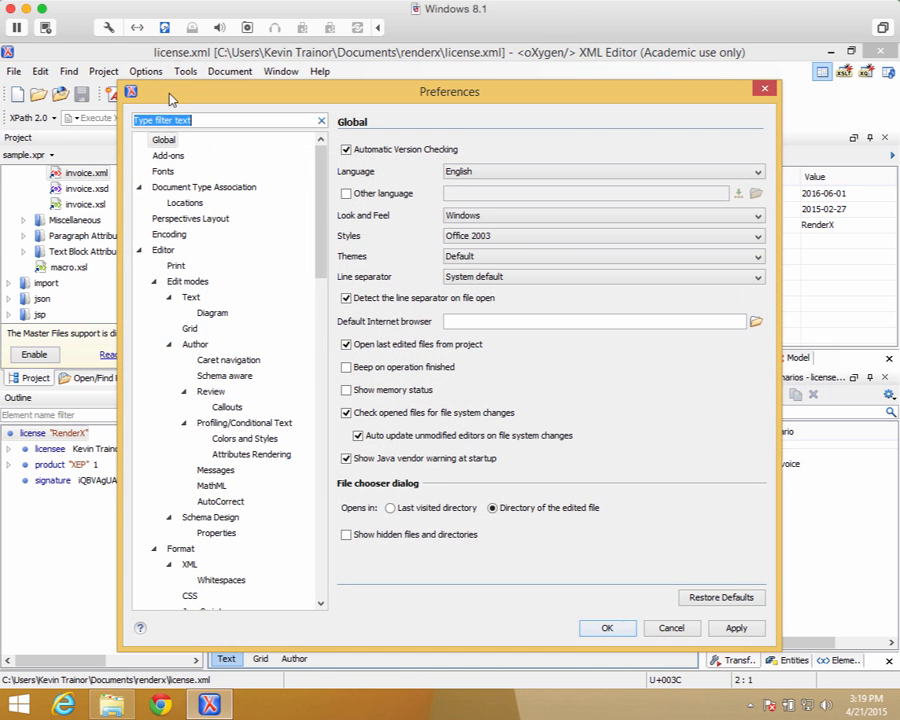
click(163, 172)
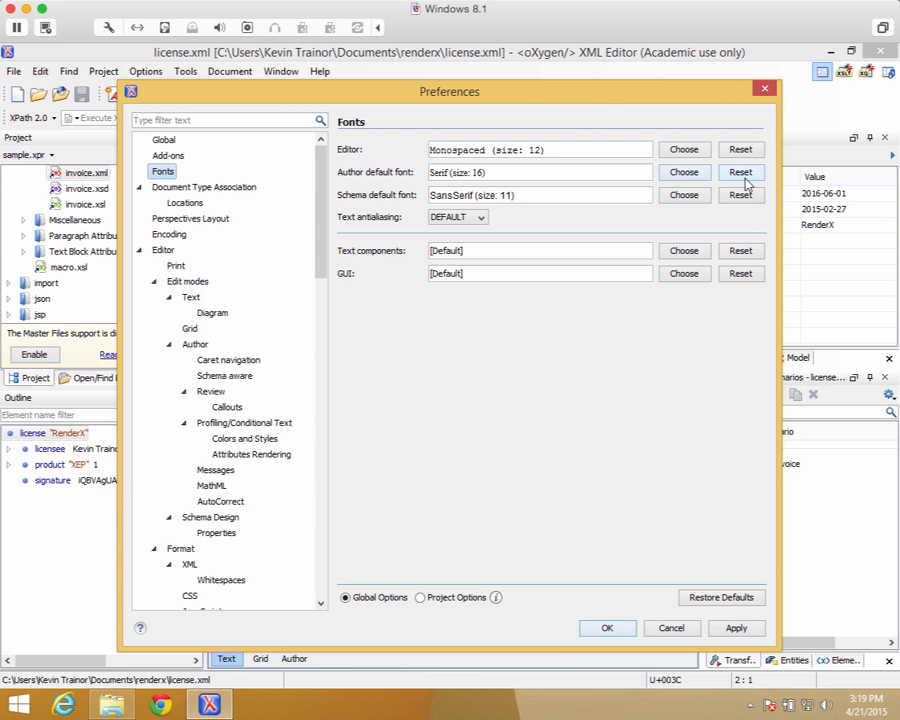
click(686, 151)
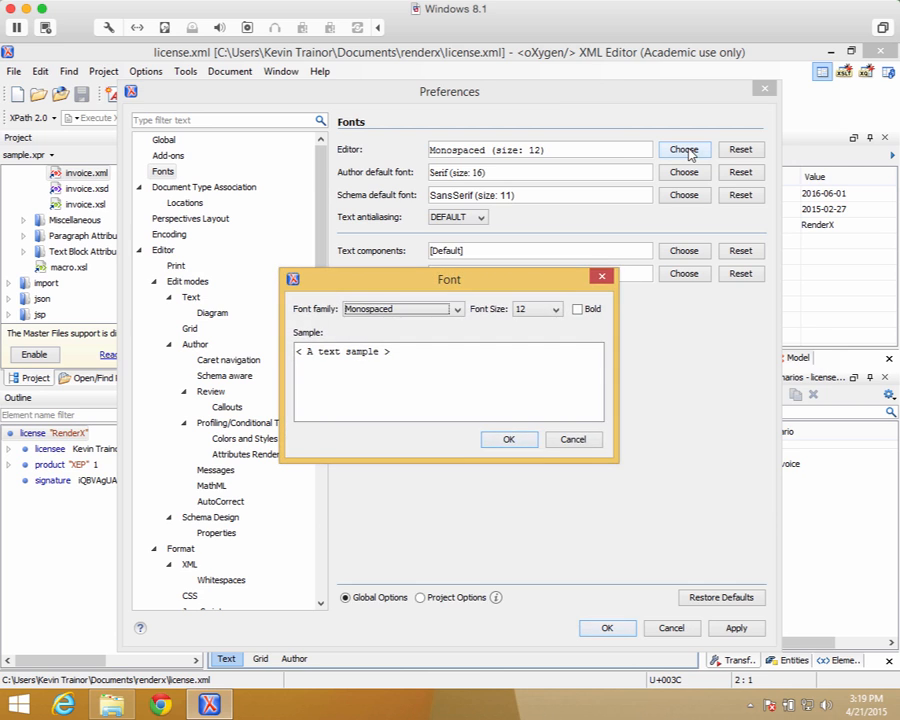
click(558, 313)
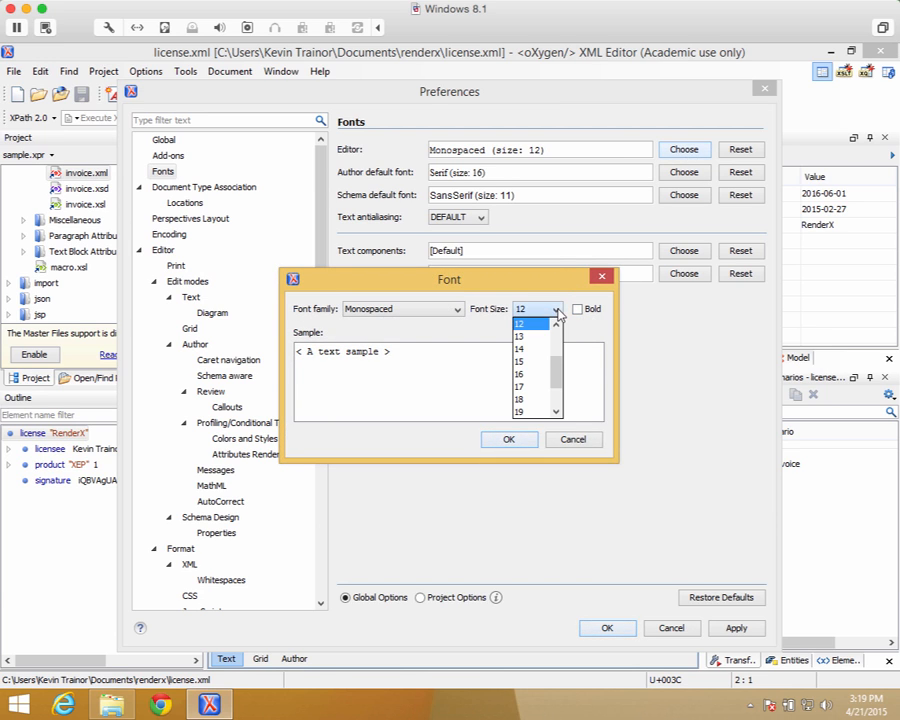
click(525, 375)
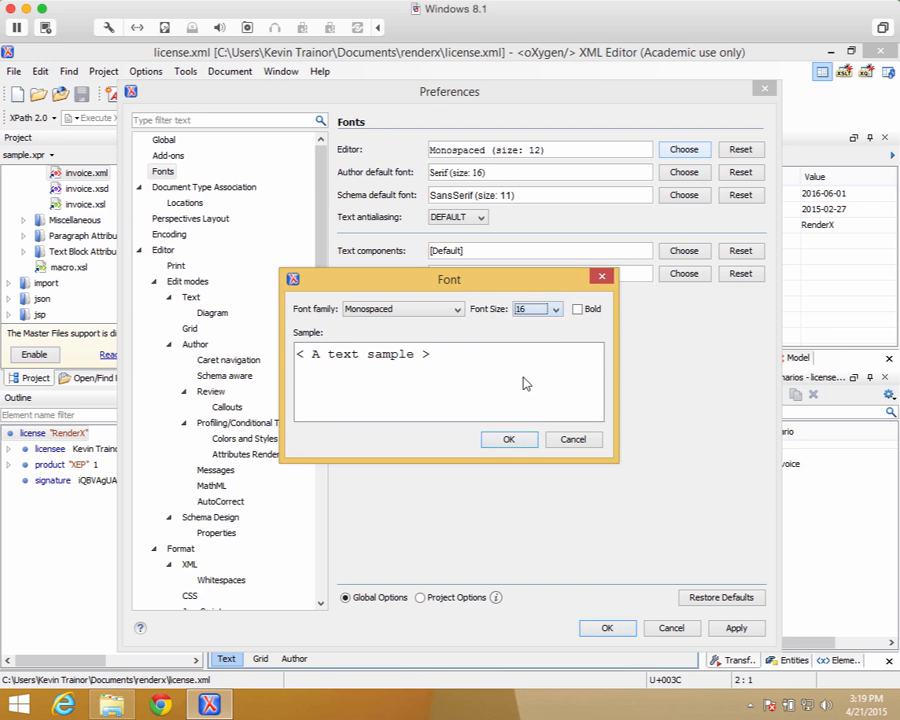
click(577, 311)
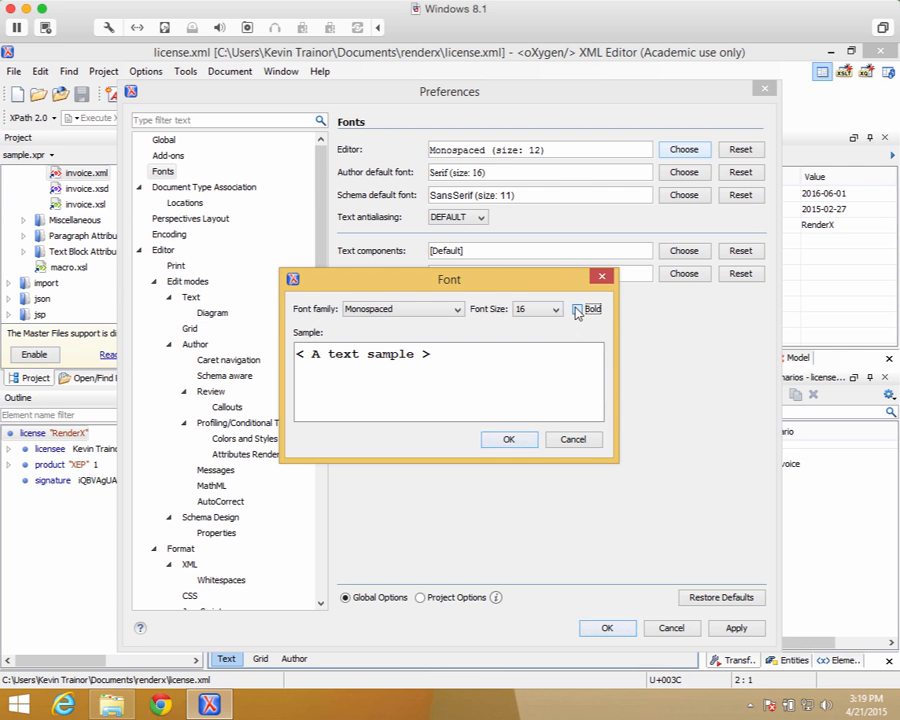
click(510, 440)
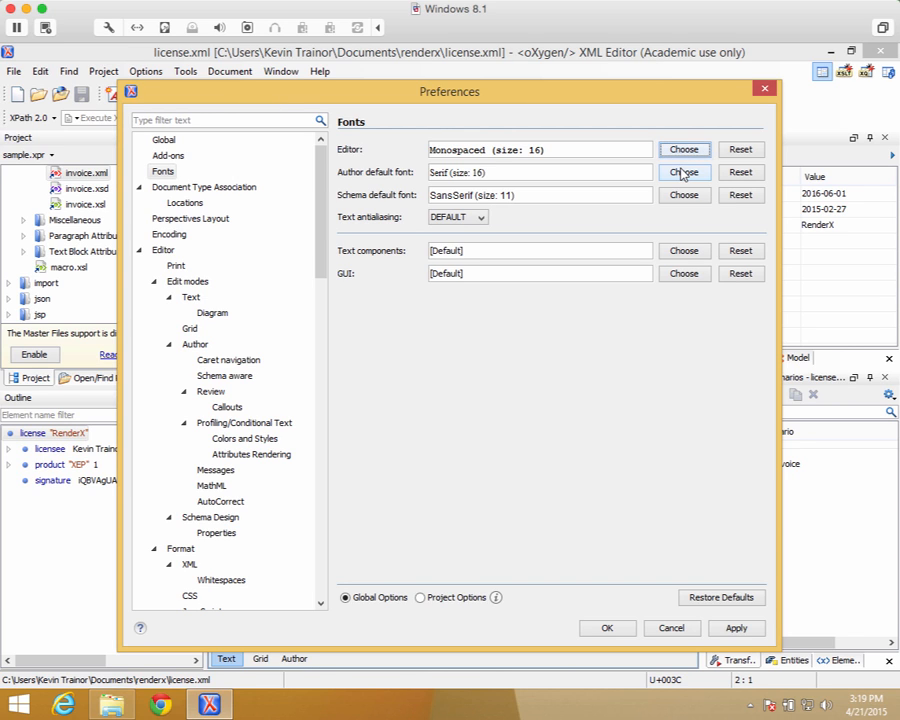
click(725, 632)
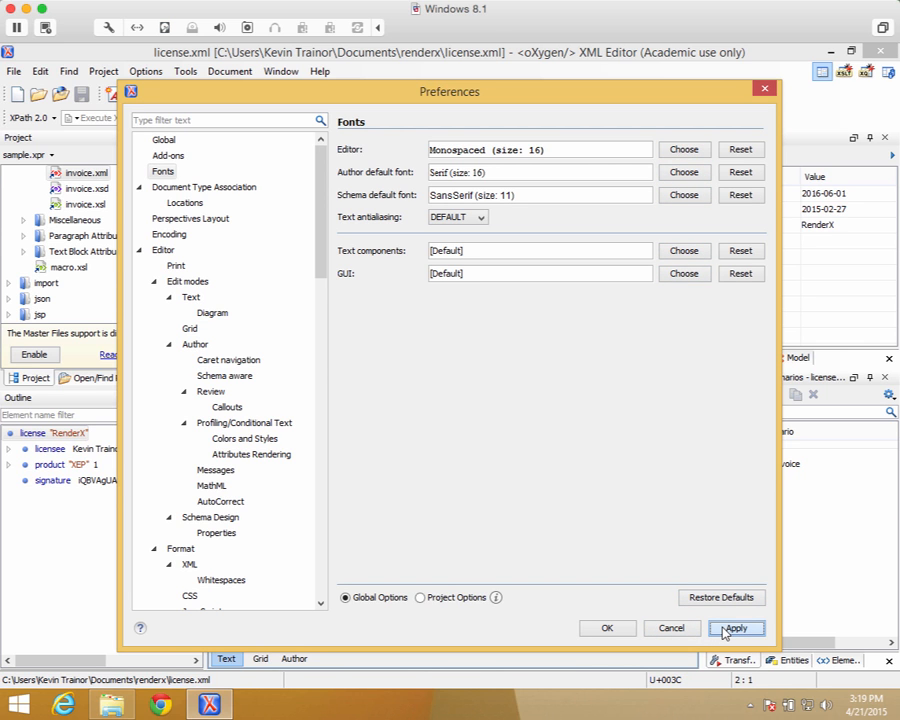
click(627, 630)
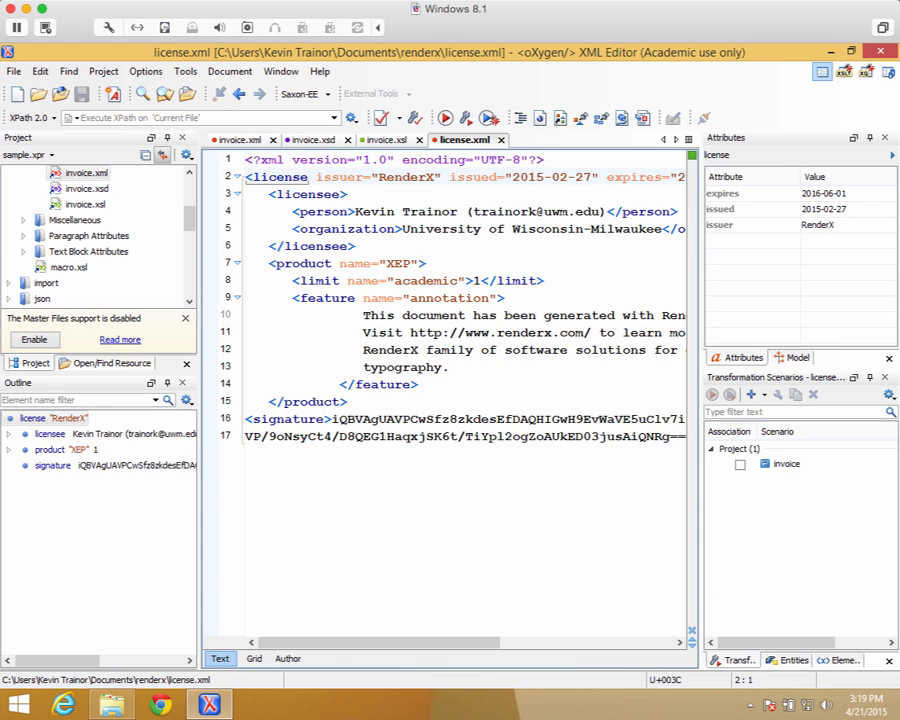
- Close the Model, Transformation Scenarios, Entities and Elements panels, then quit Oxygen XML Editor
click(884, 139)
click(884, 139)
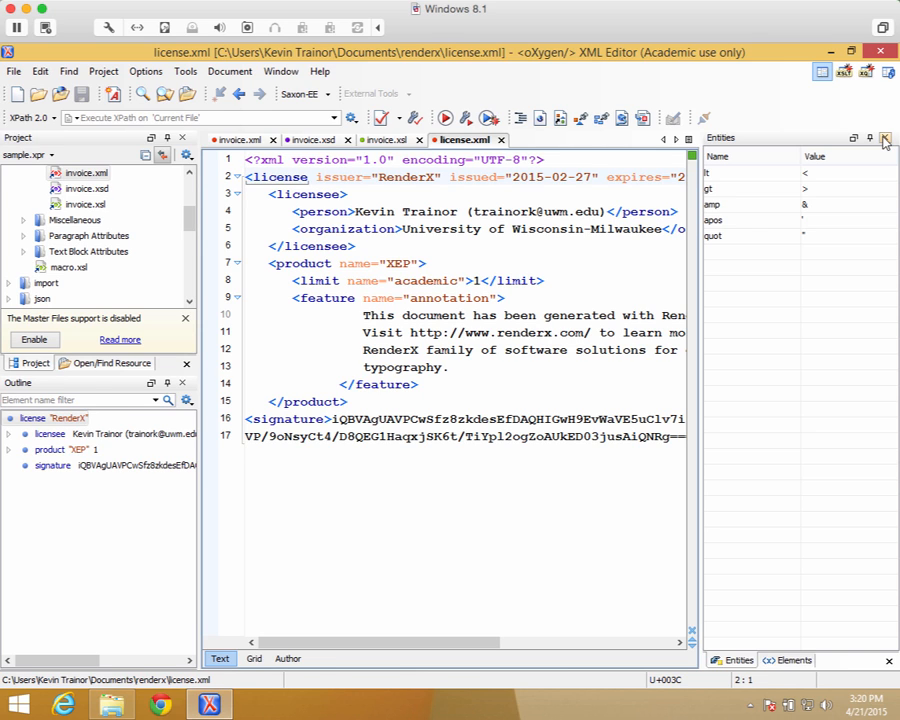
click(885, 140)
click(884, 139)
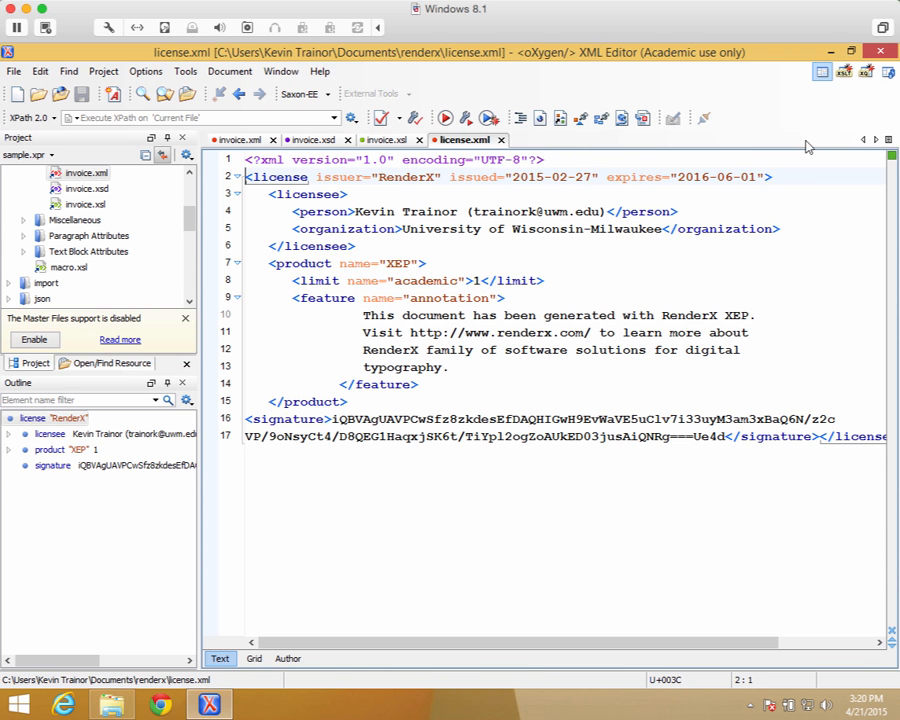
click(882, 55)
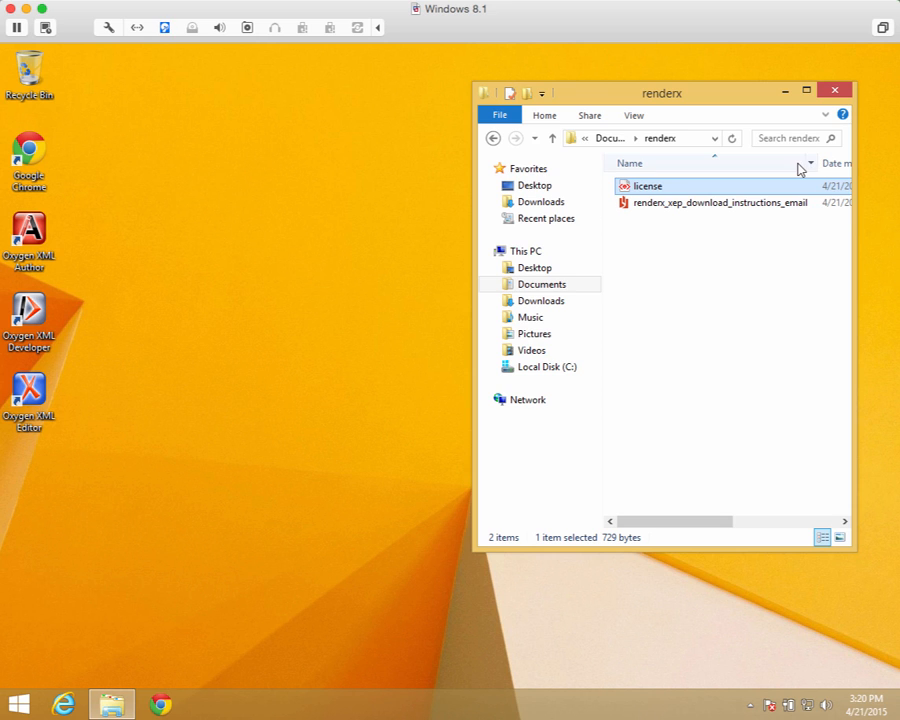
- Cancel the accidental rename and open the renderx_xep_download_instructions_email PDF in Reader
click(725, 204)
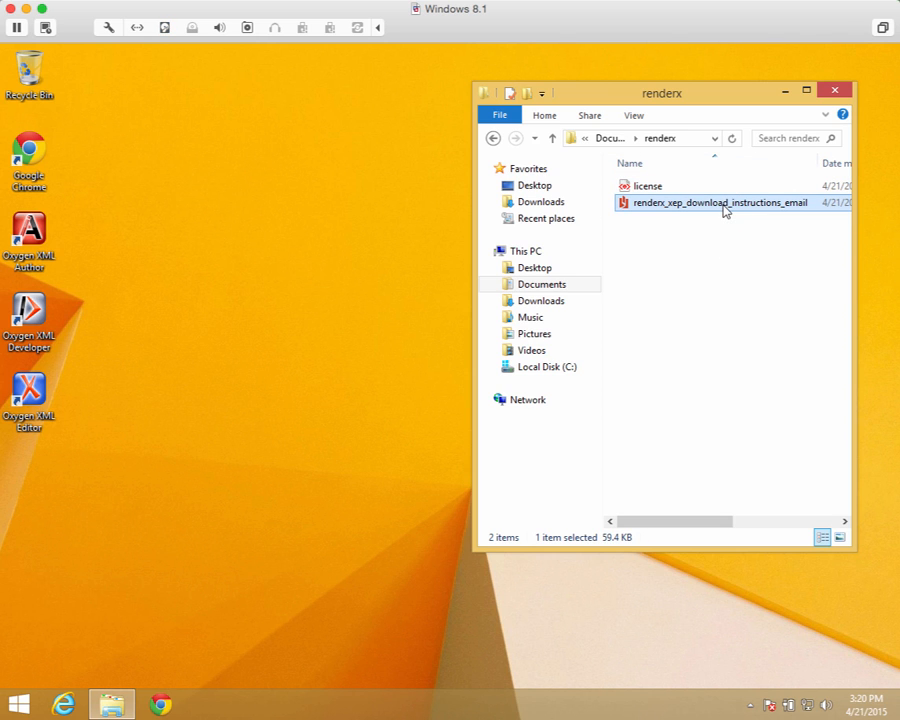
click(725, 204)
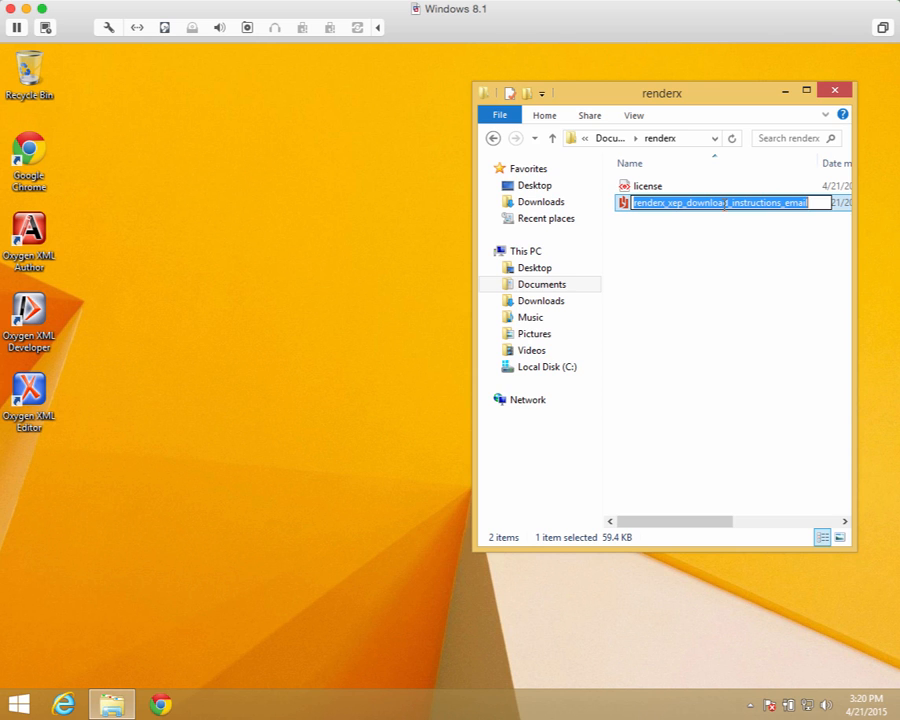
click(733, 261)
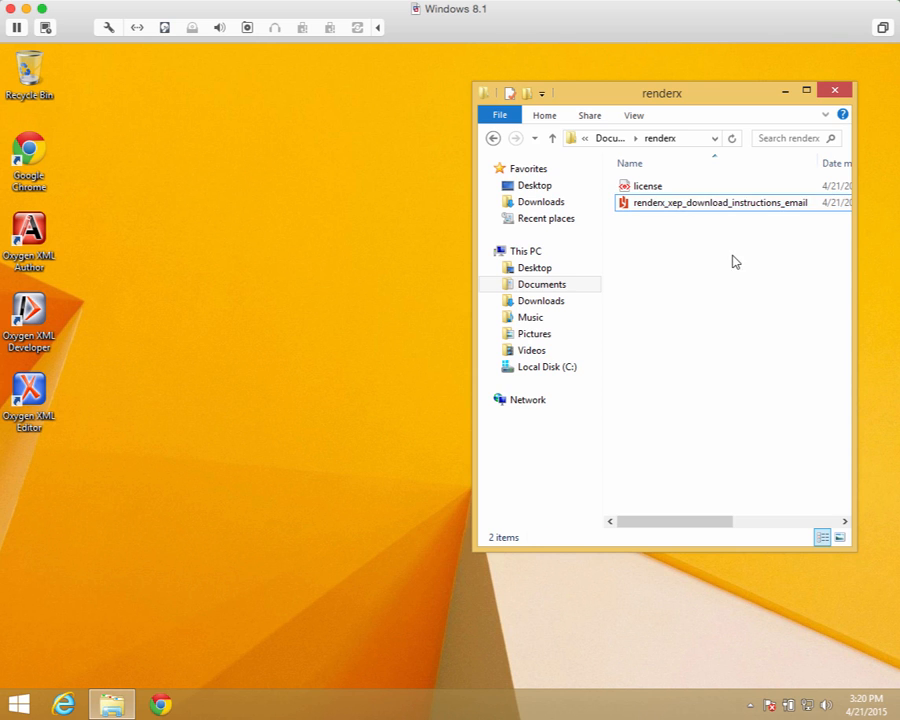
double_click(630, 207)
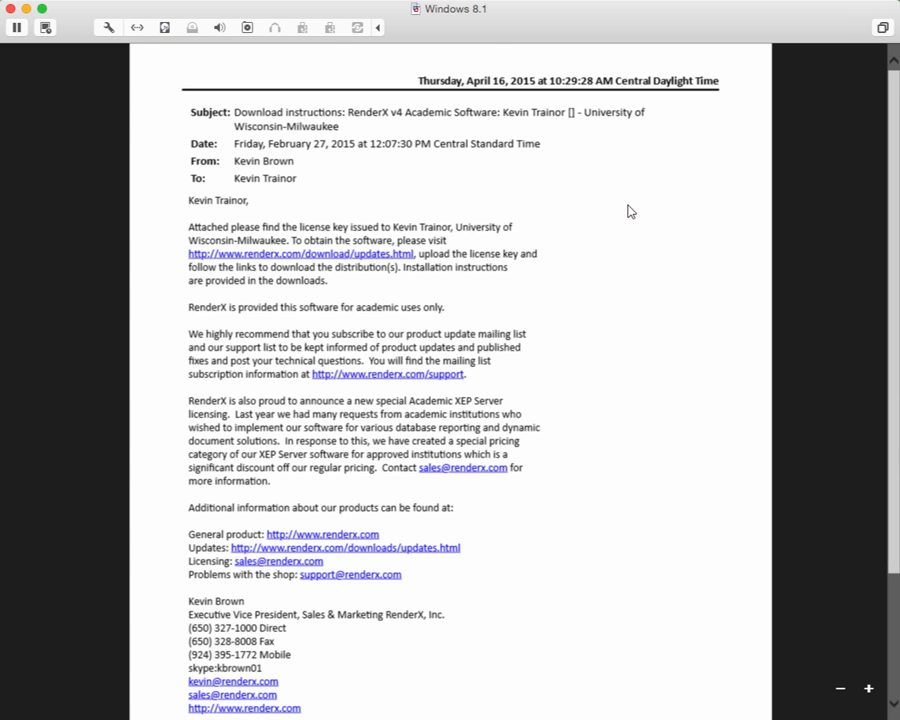
click(381, 258)
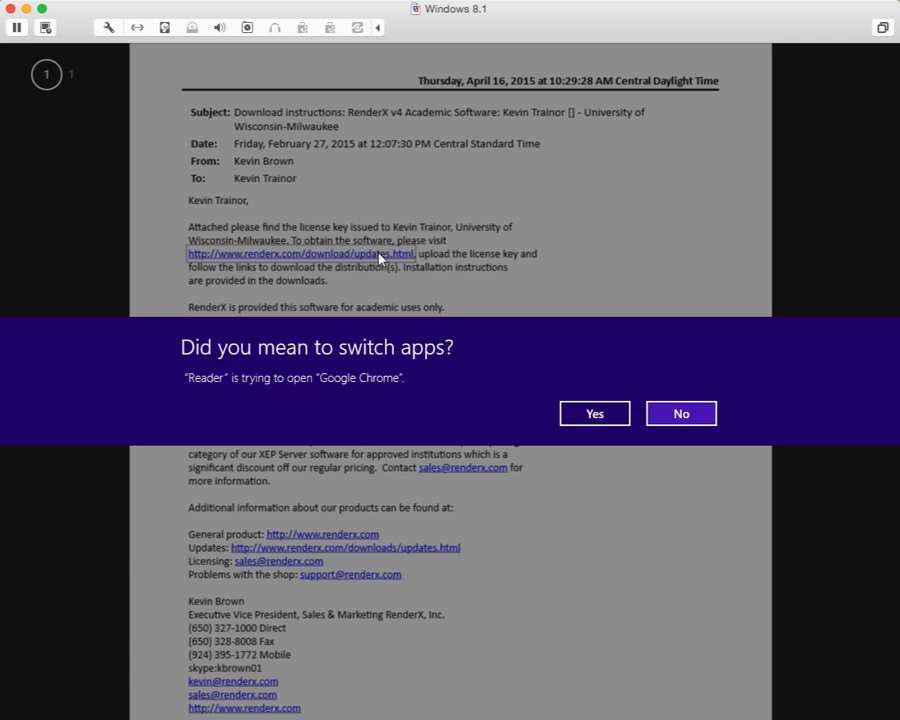
click(594, 414)
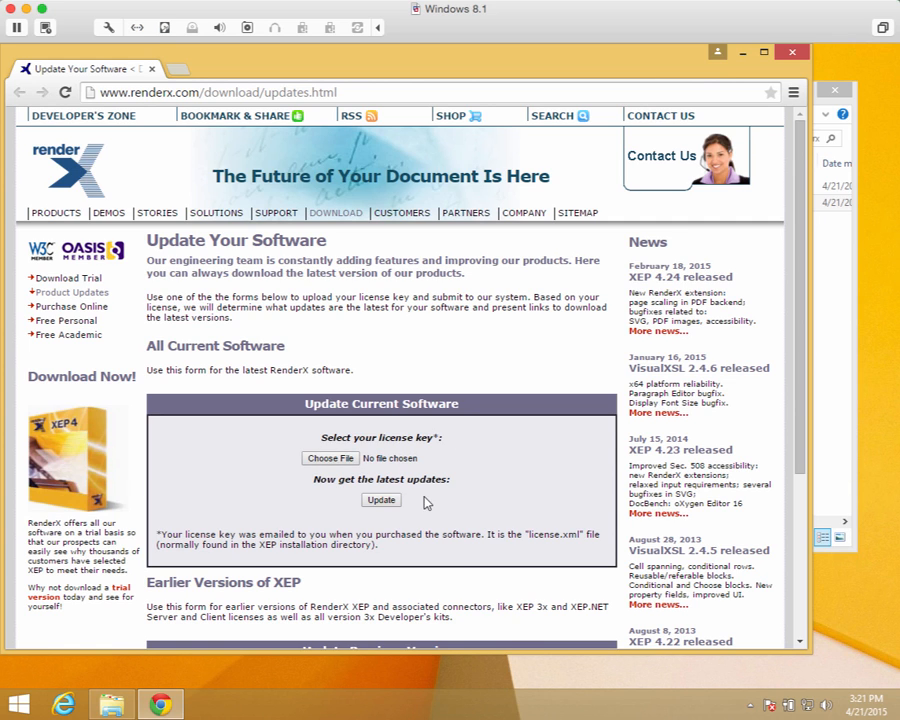
- Attach license.xml from Documents\renderx as the license key and submit the Update form
click(339, 459)
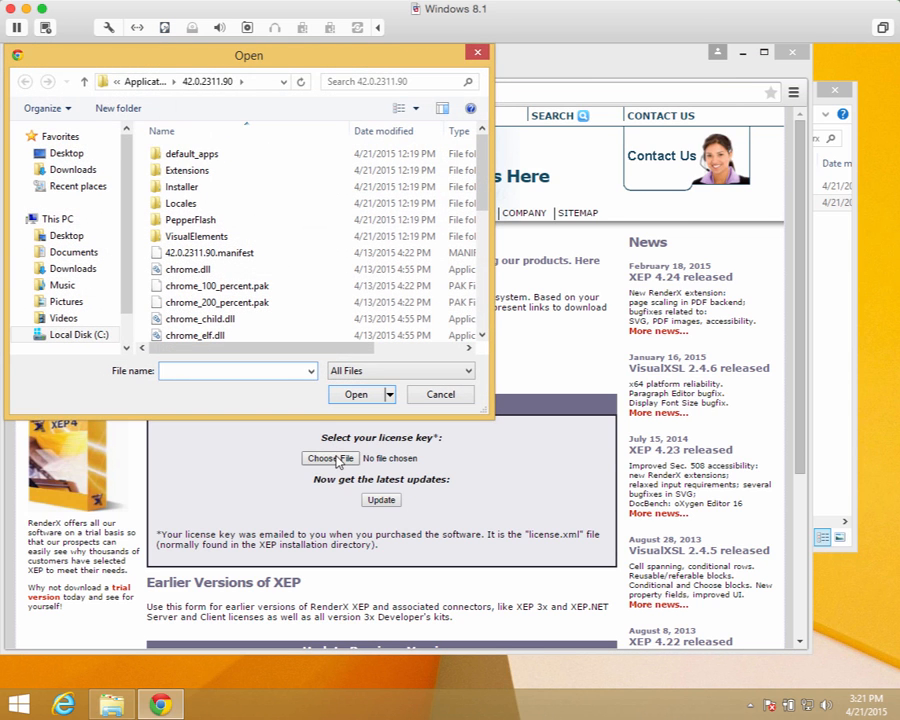
click(80, 253)
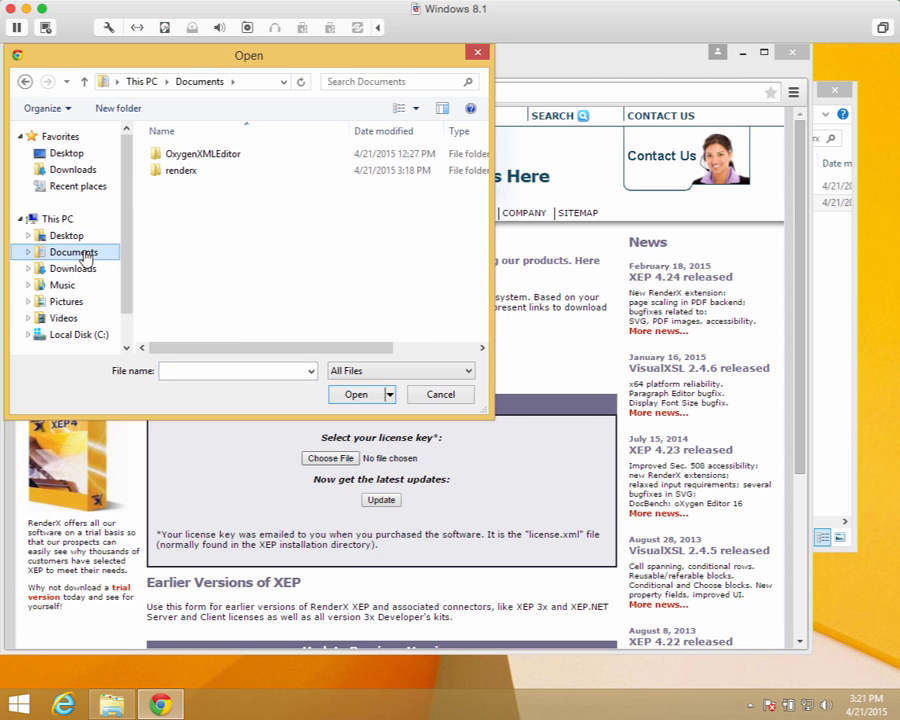
double_click(178, 172)
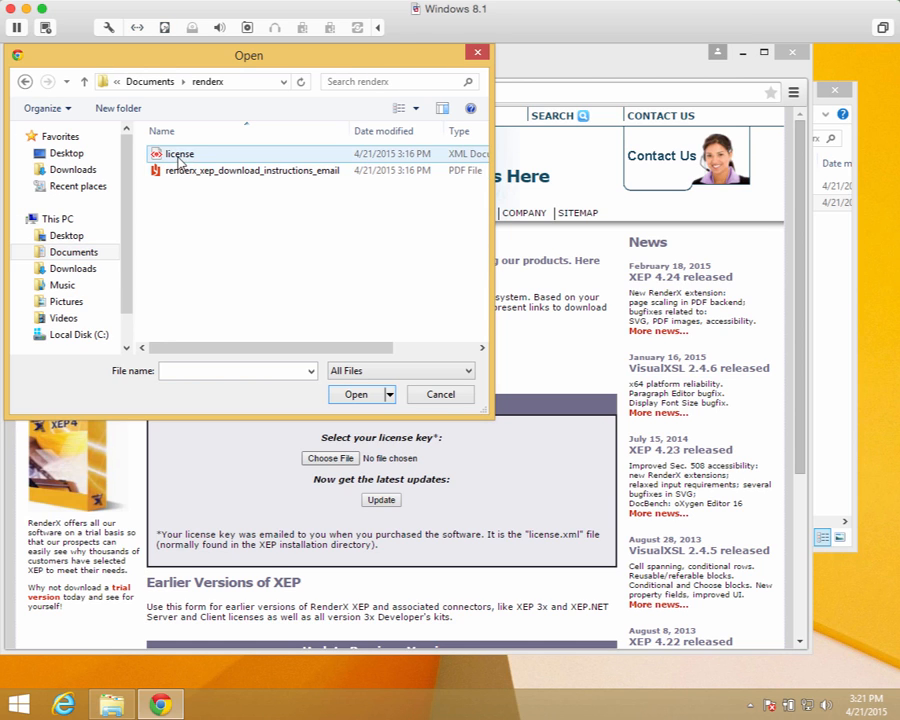
click(179, 155)
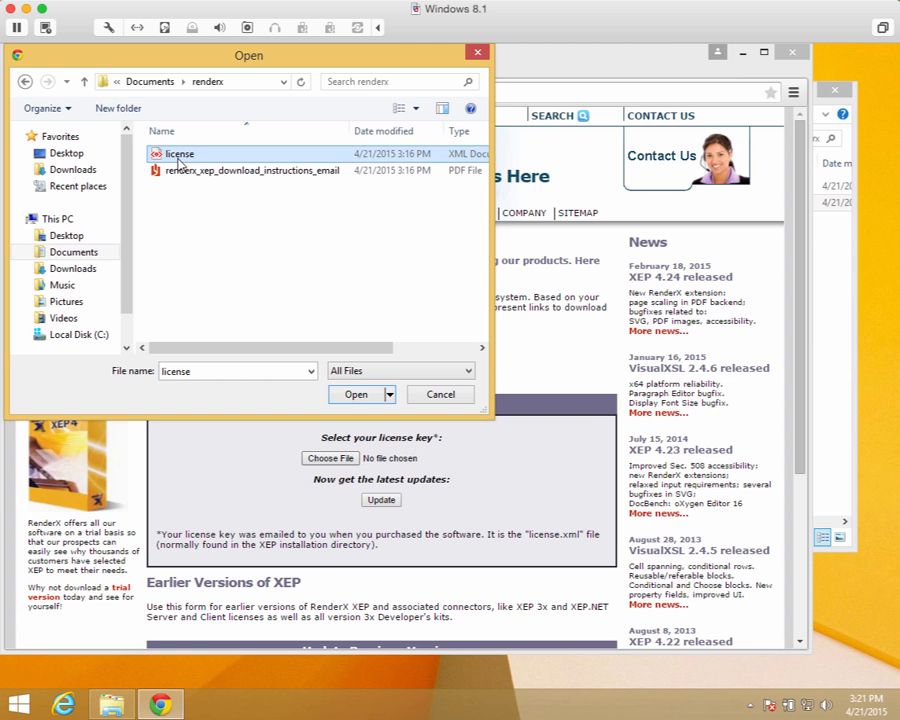
click(355, 395)
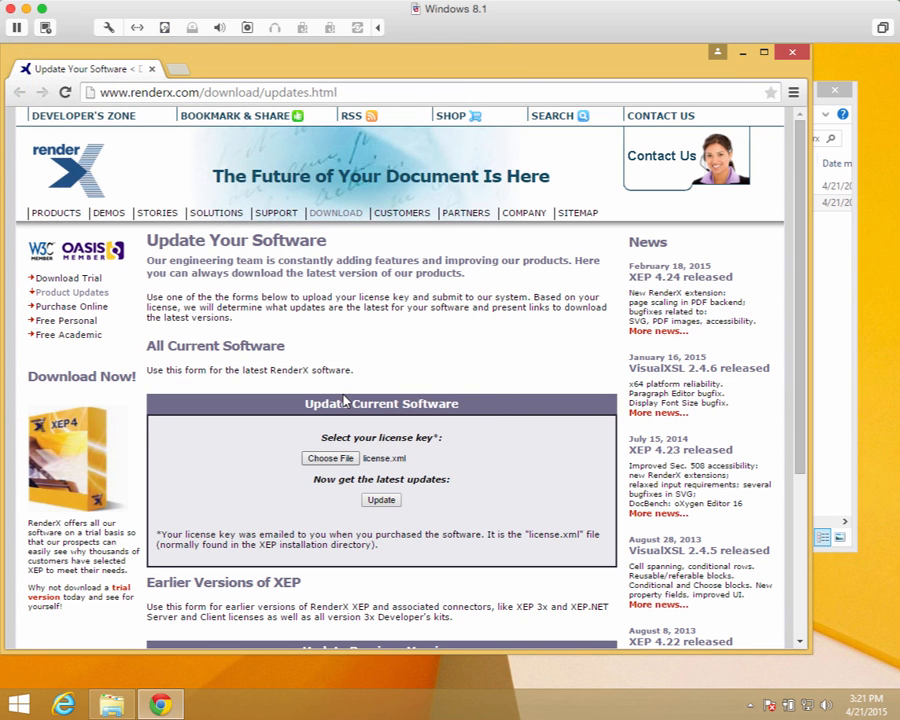
click(382, 500)
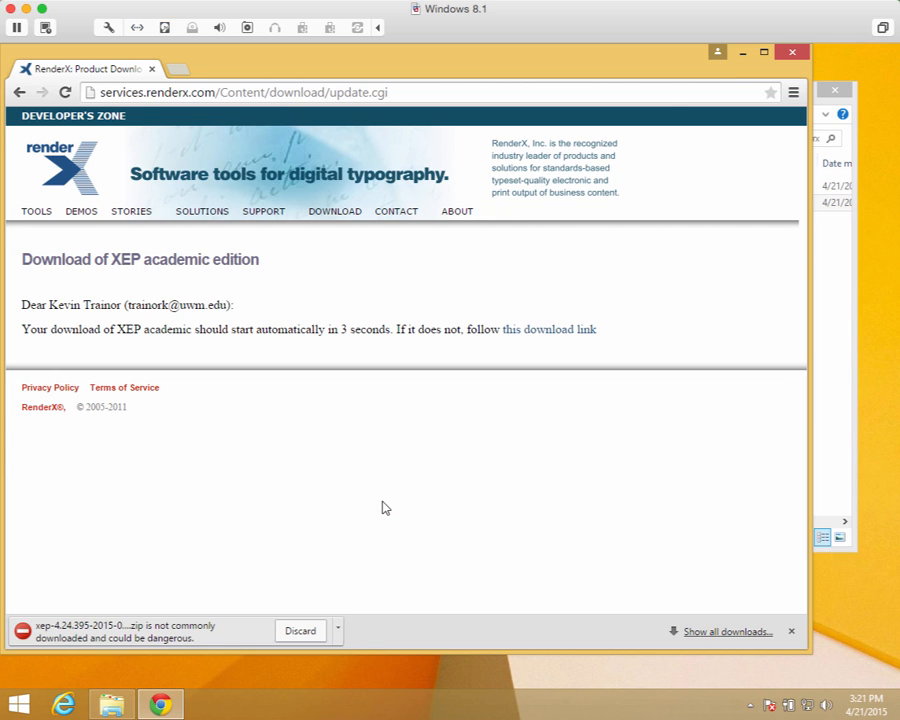
- Keep the flagged xep-4.24.395 zip download rather than discarding it
click(339, 631)
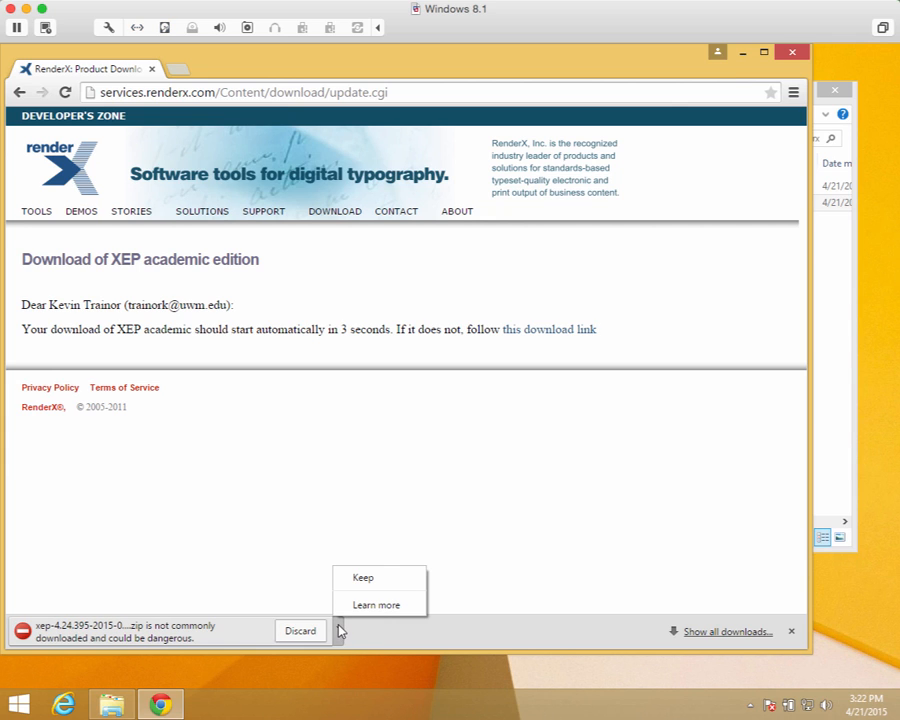
click(363, 578)
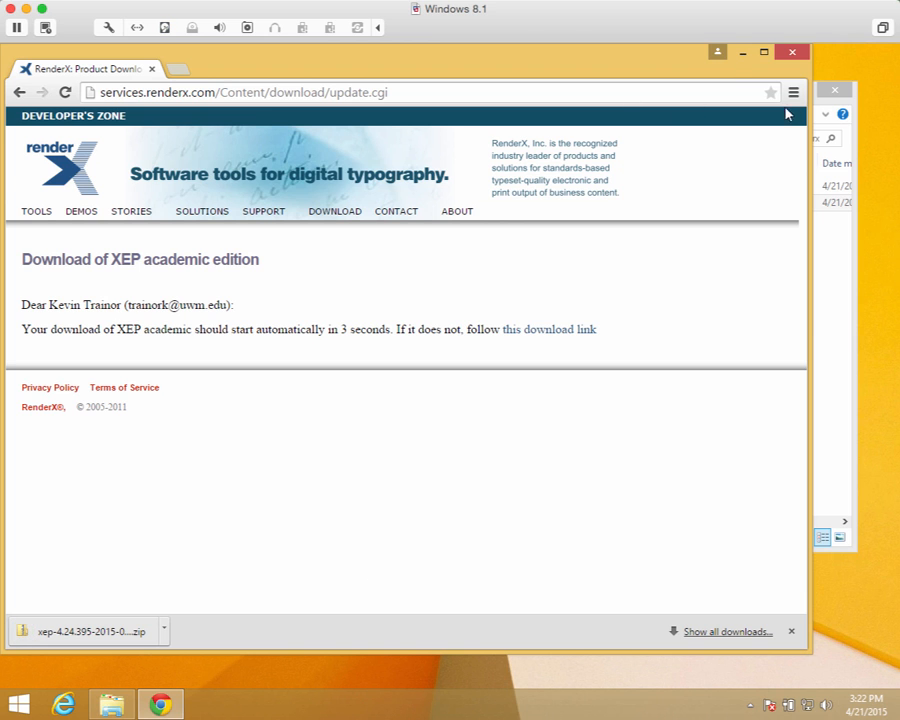
- Close Chrome and open Downloads in a second File Explorer window beside renderx
click(791, 54)
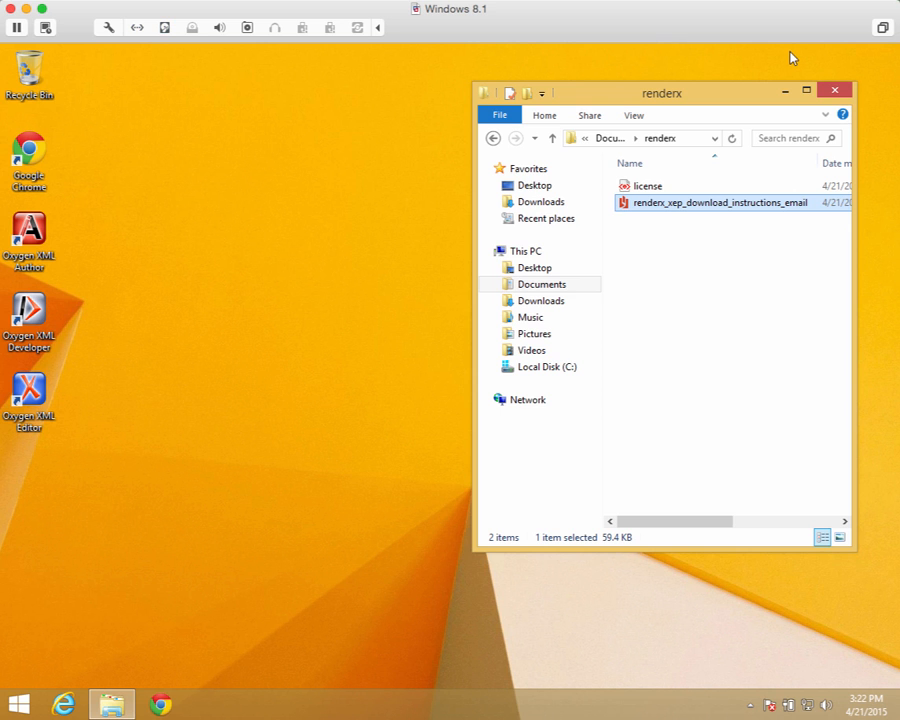
drag(619, 95, 149, 56)
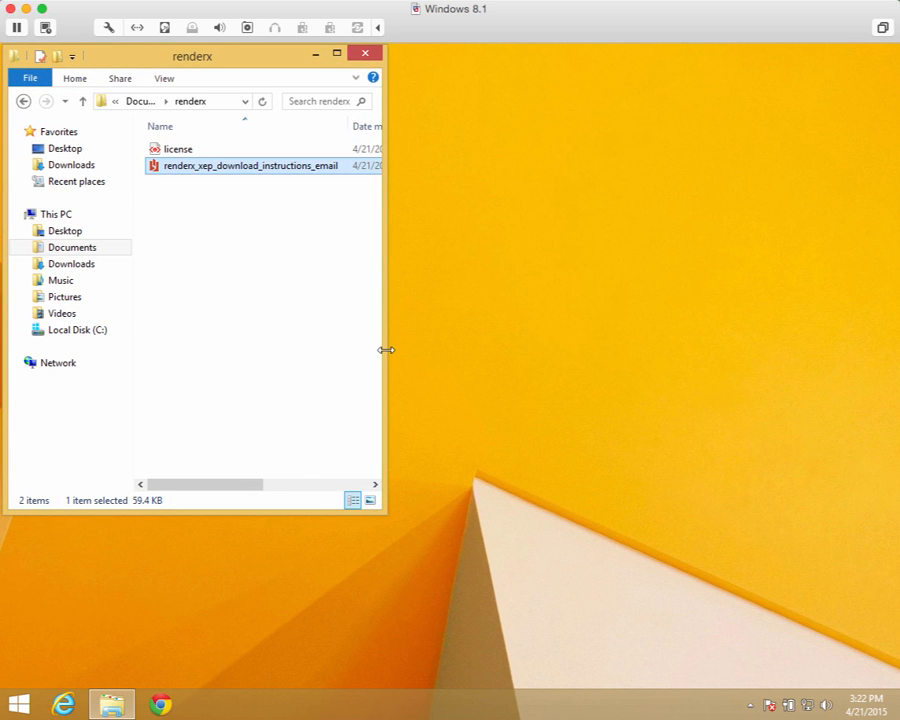
drag(386, 349, 408, 348)
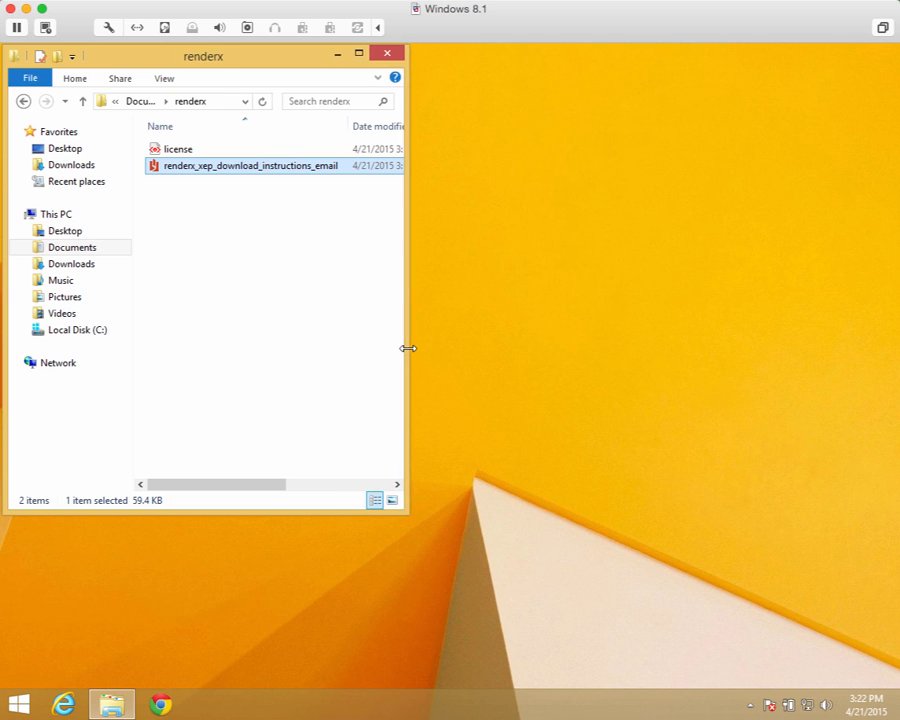
right_click(117, 704)
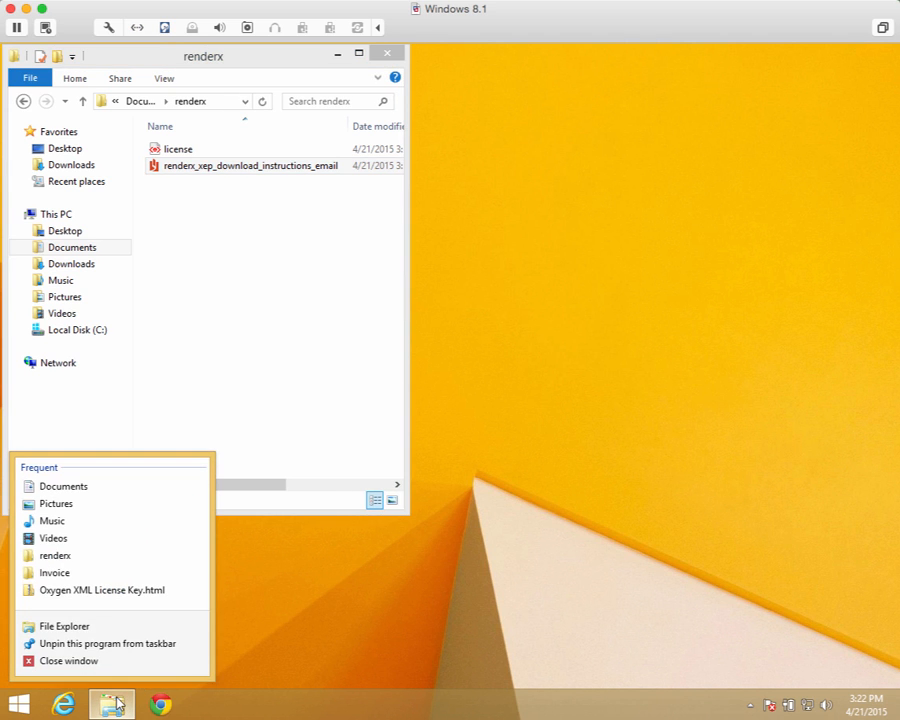
click(97, 632)
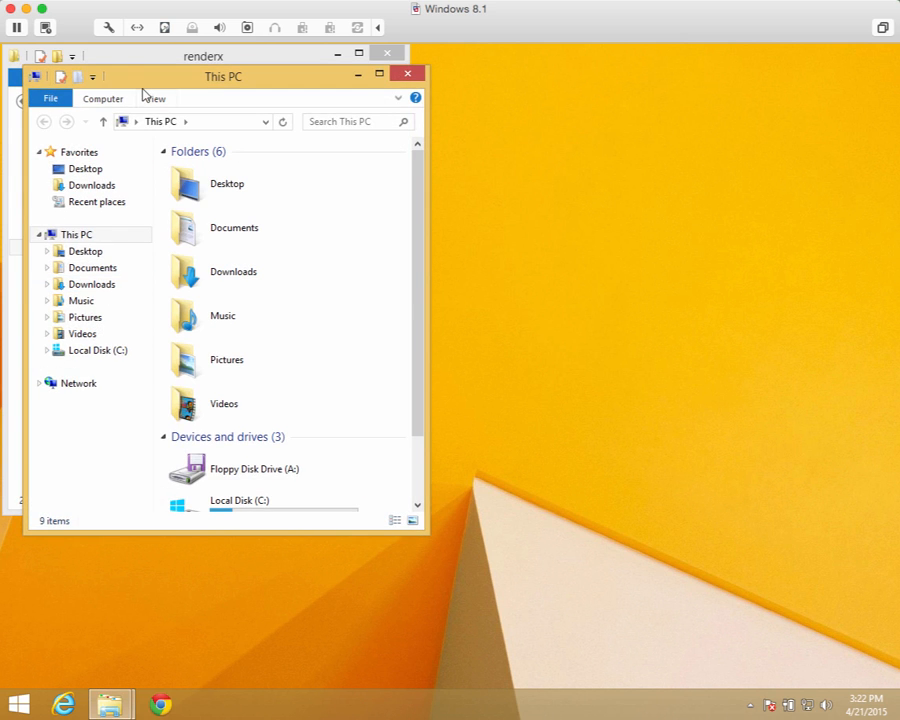
drag(146, 82, 563, 68)
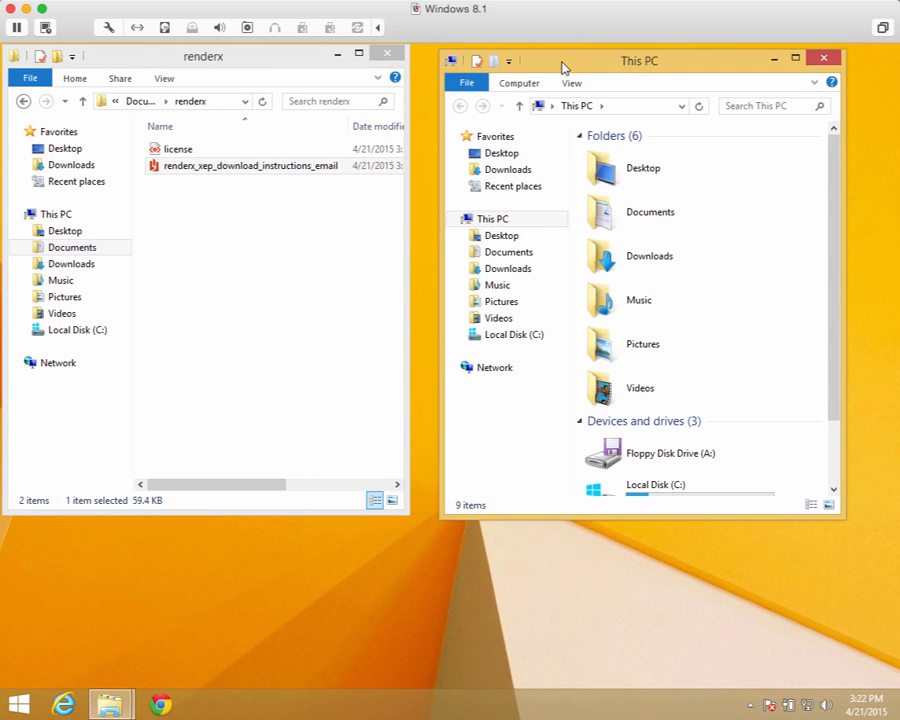
double_click(634, 264)
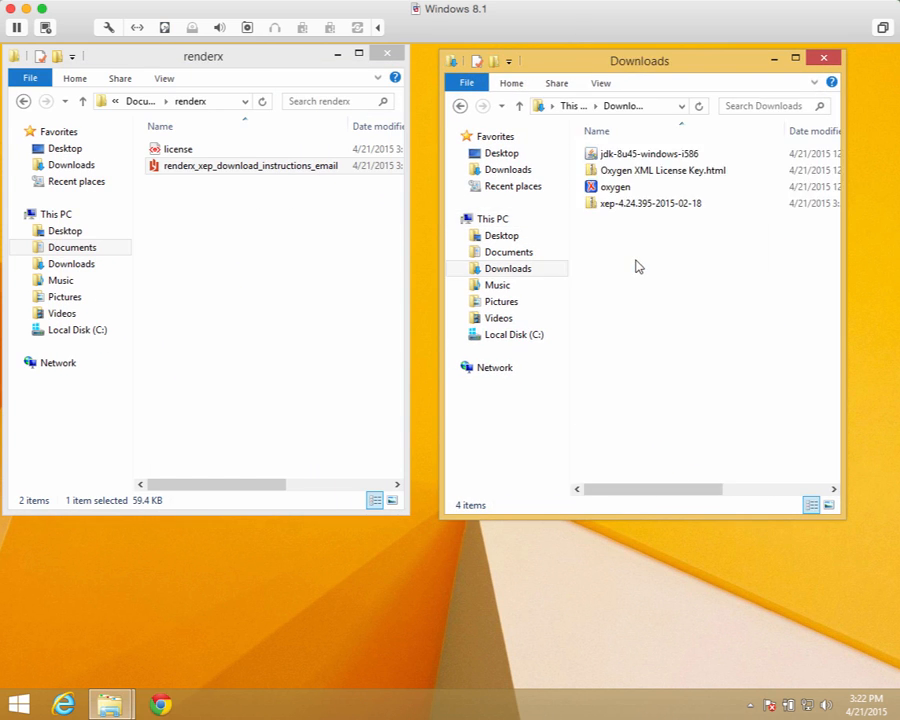
- Drag the xep-4.24.395-2015-02-18 zip into renderx and close the Downloads window
click(653, 206)
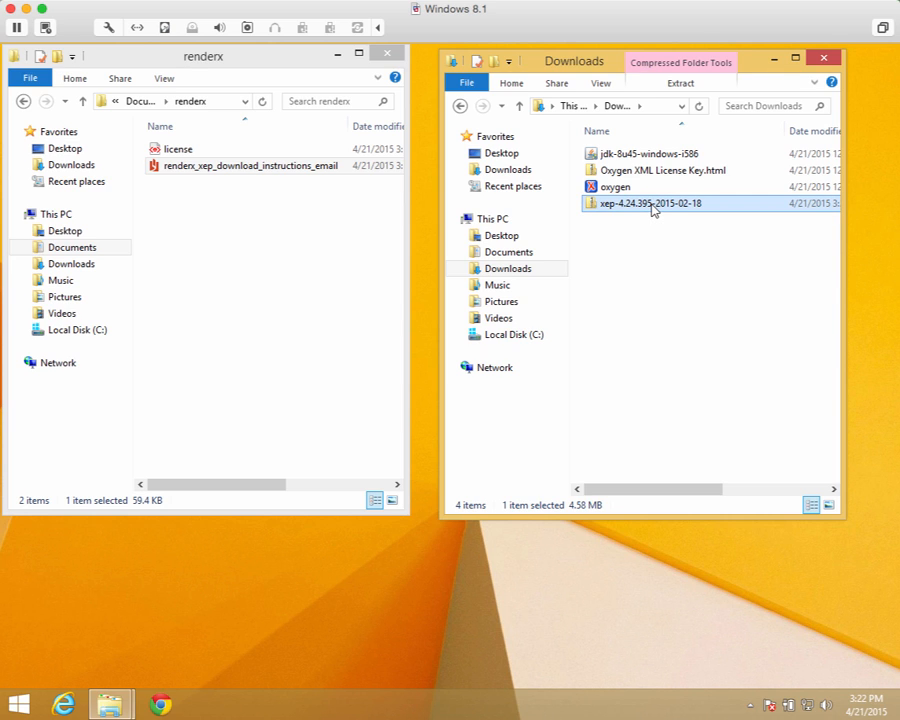
drag(653, 206, 175, 284)
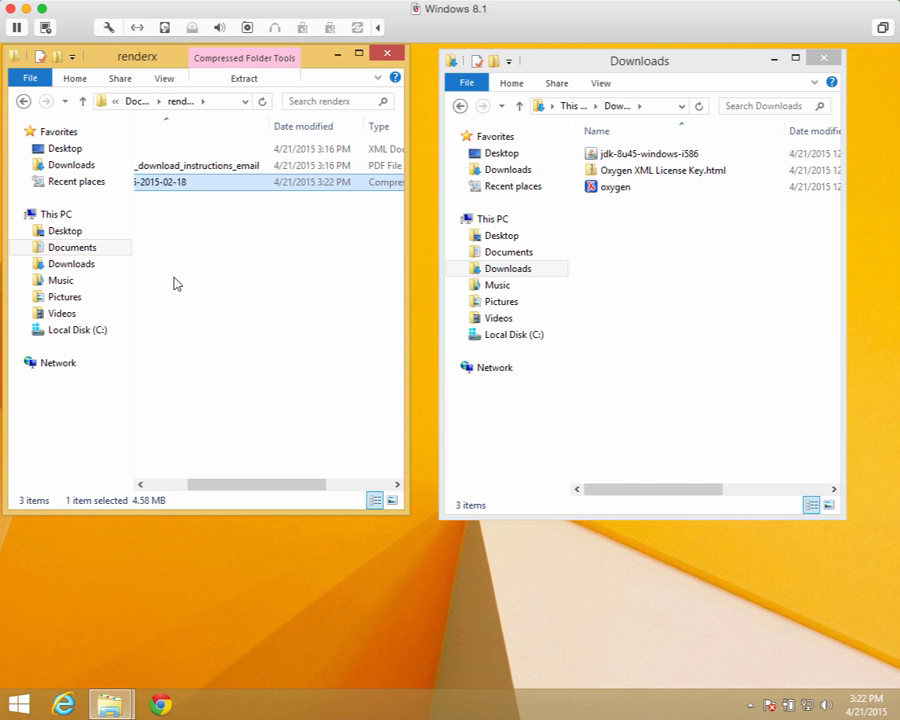
click(822, 61)
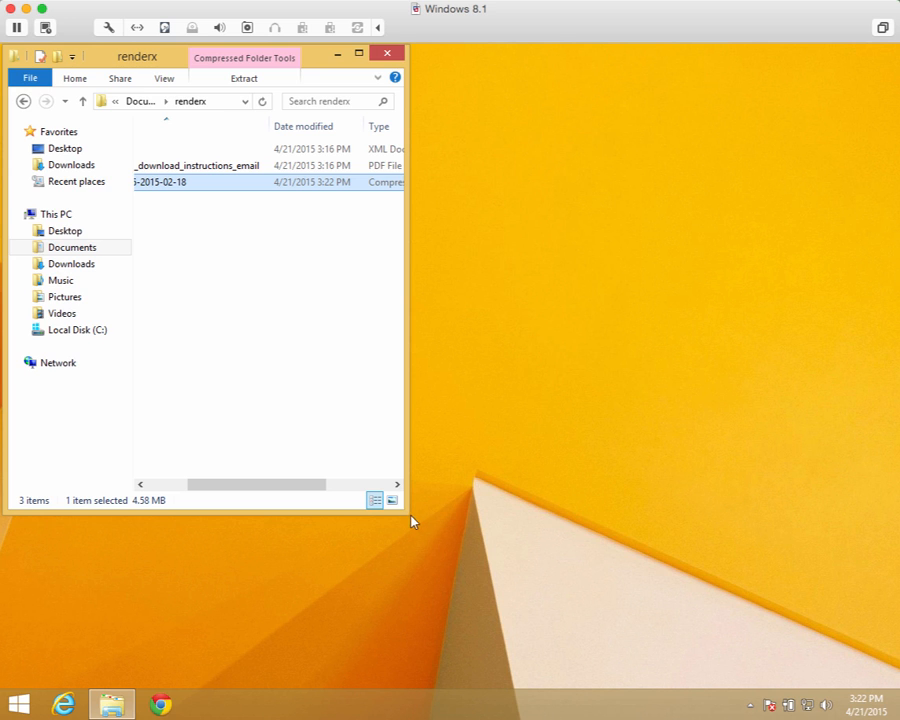
- Extract All the xep zip into the default xep-4.24.395-2015-02-18 folder inside renderx
drag(408, 514, 822, 607)
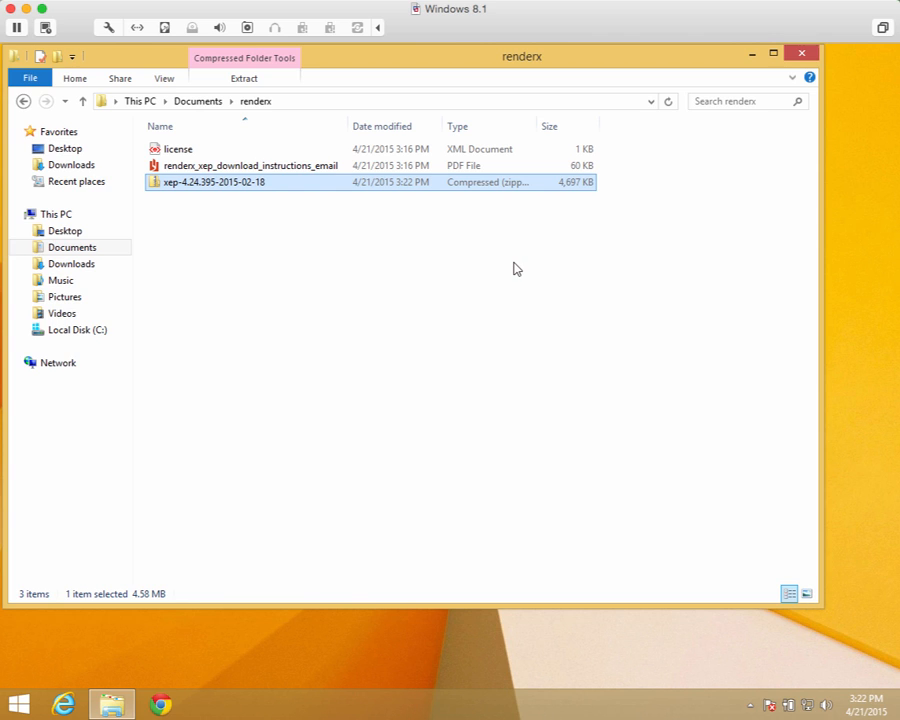
right_click(189, 184)
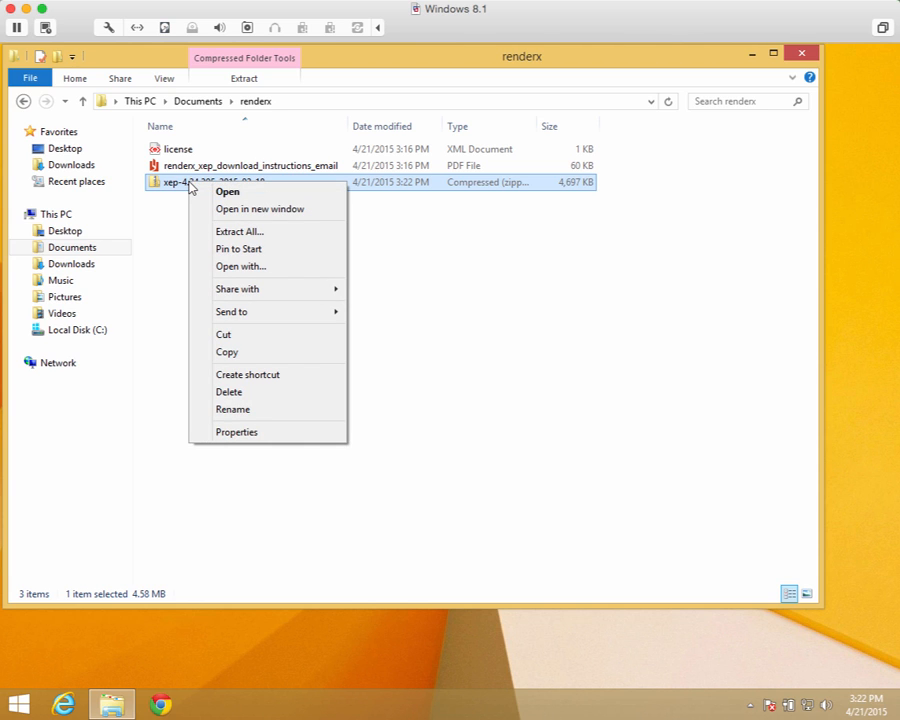
click(262, 232)
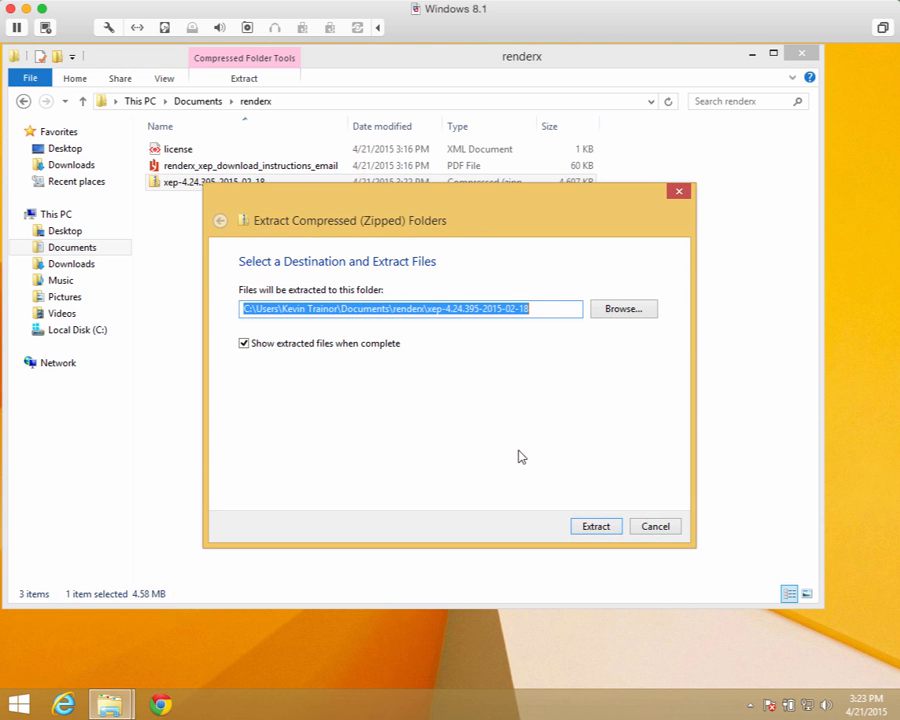
click(597, 527)
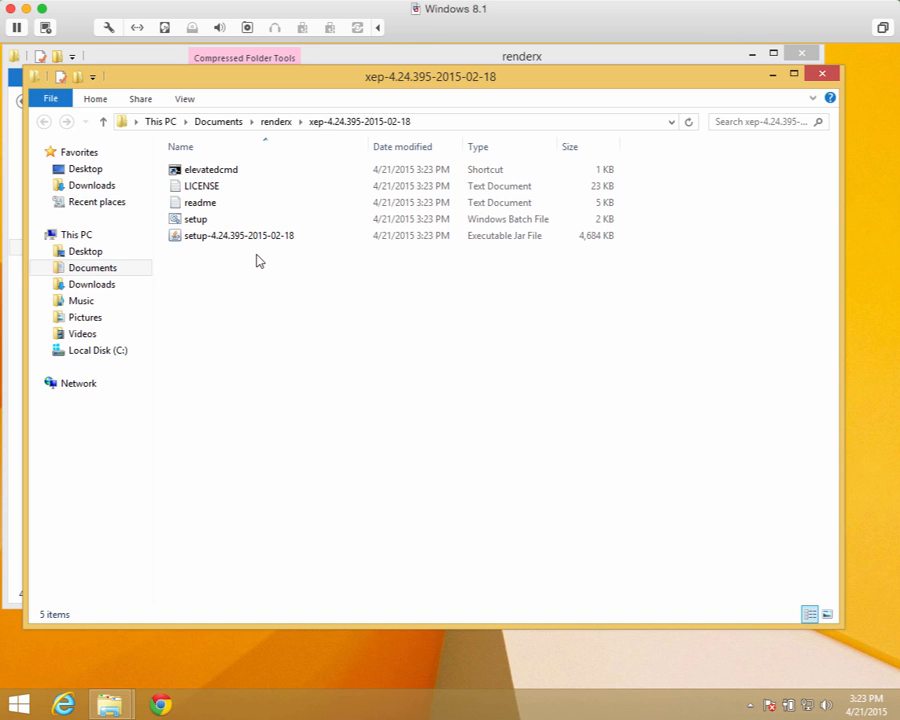
click(180, 222)
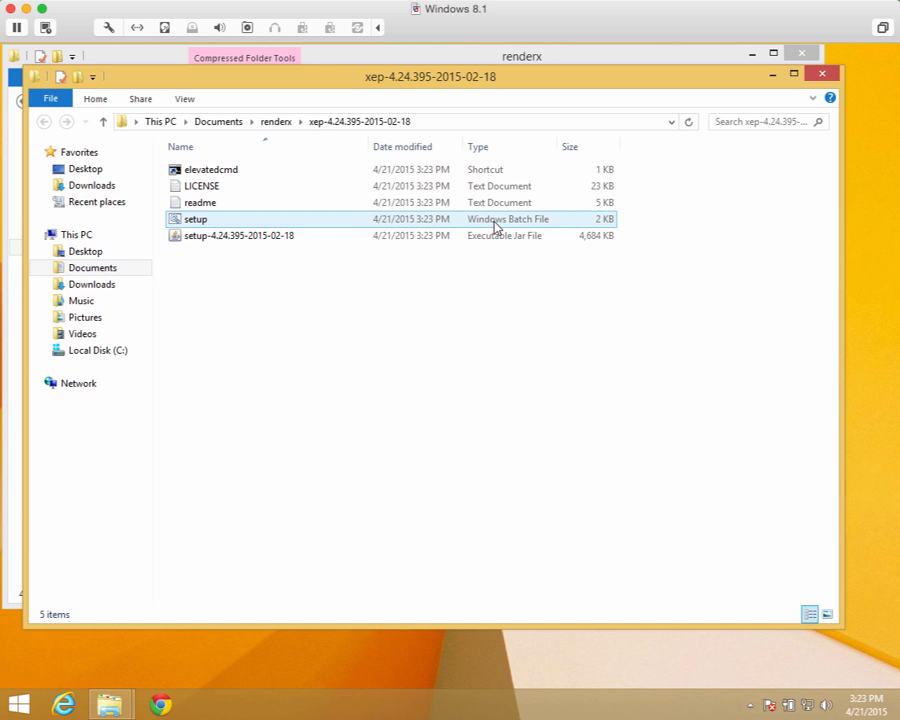
click(303, 238)
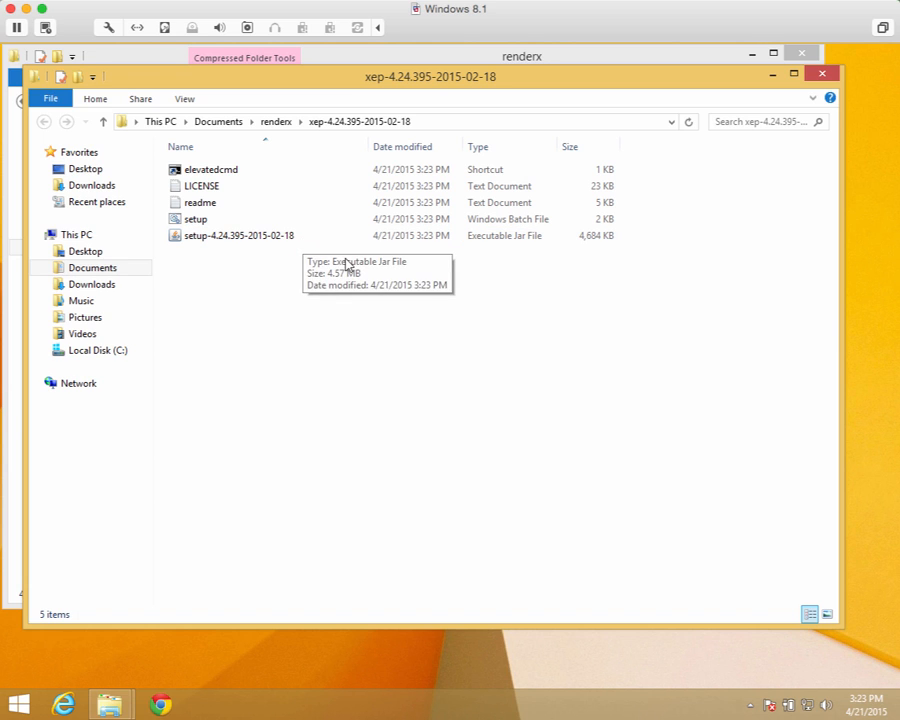
click(347, 264)
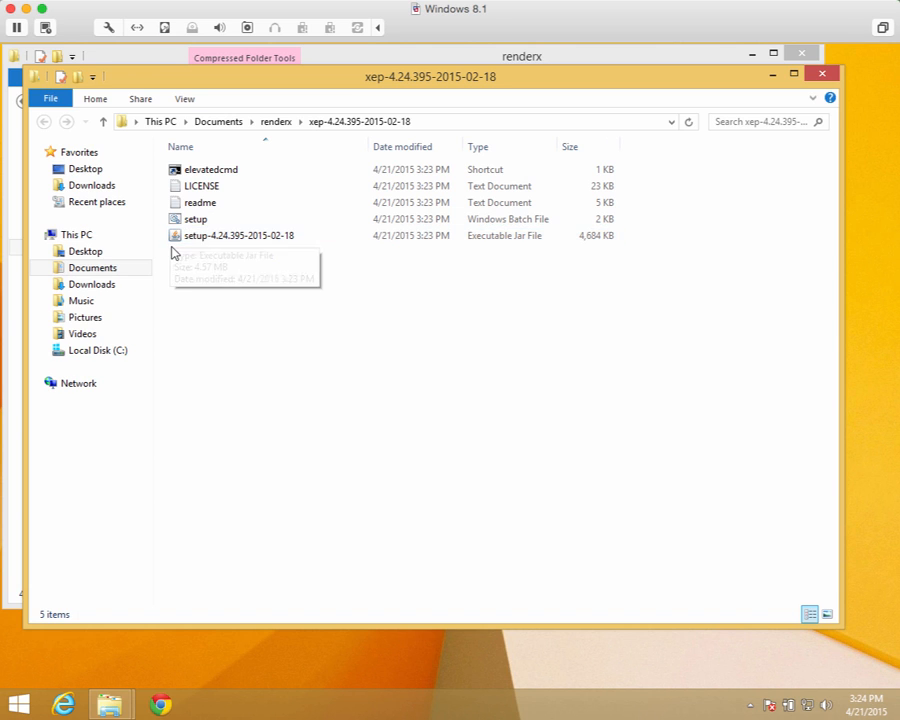
click(182, 236)
- Minimize the xep-4.24.395-2015-02-18 window and close the renderx window
click(777, 76)
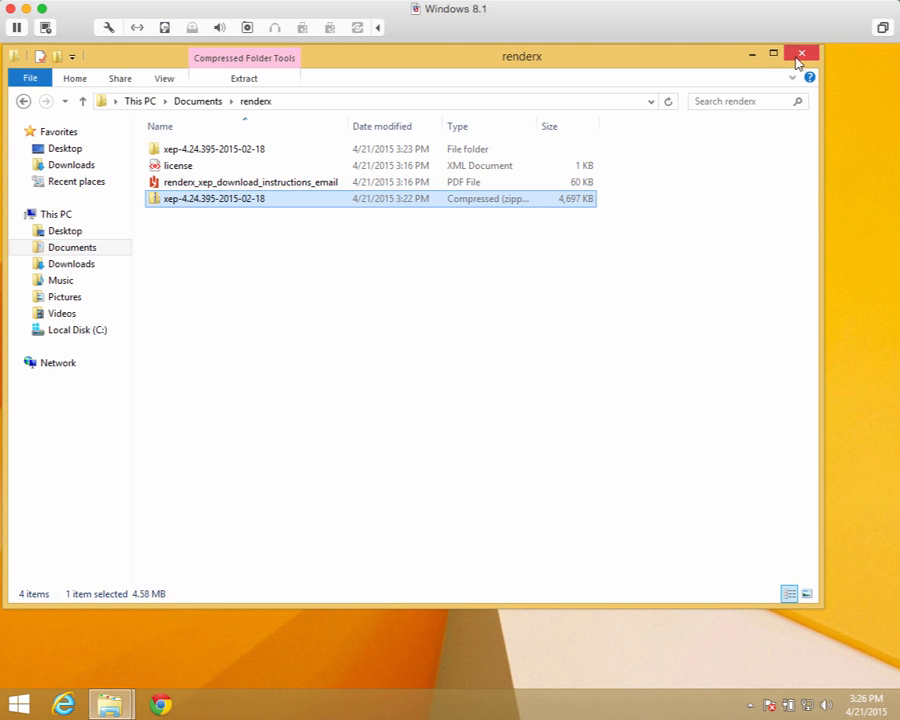
click(797, 58)
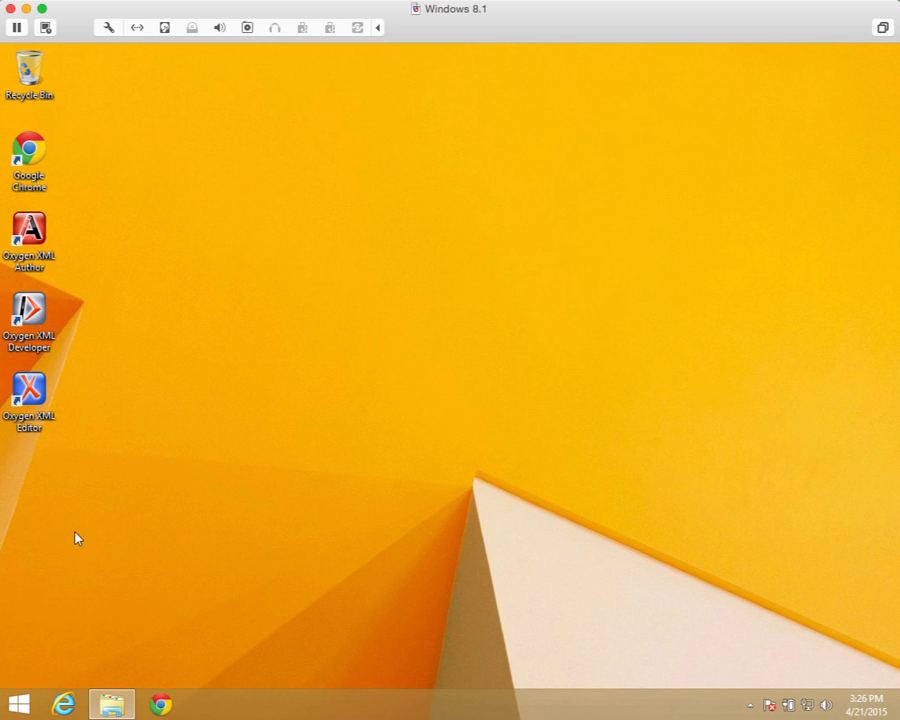
- Search the Start screen for 'command prompt' and launch the Command Prompt app
click(19, 705)
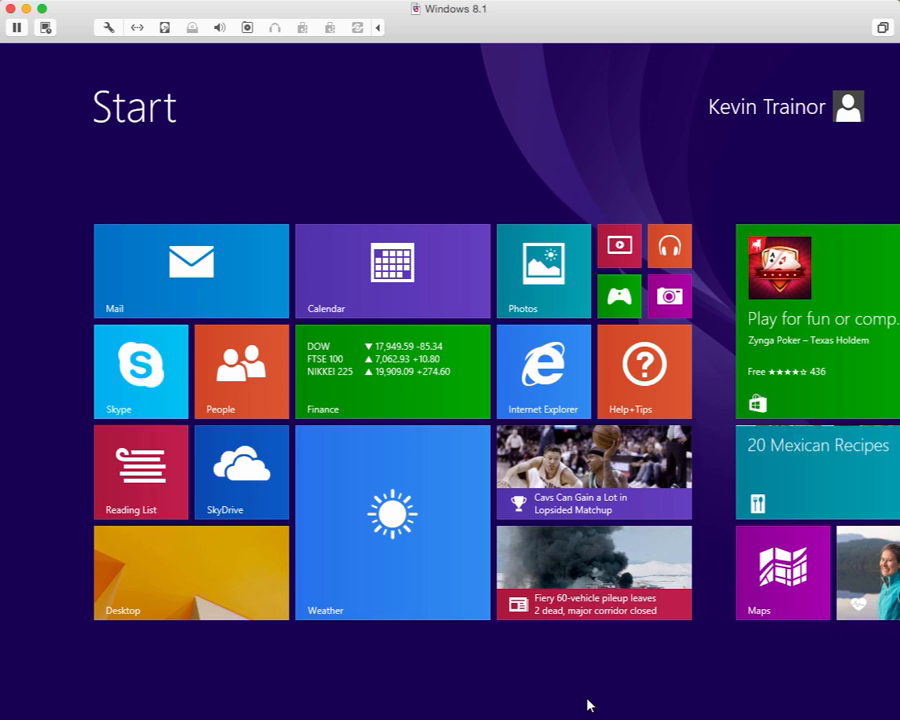
text(comman)
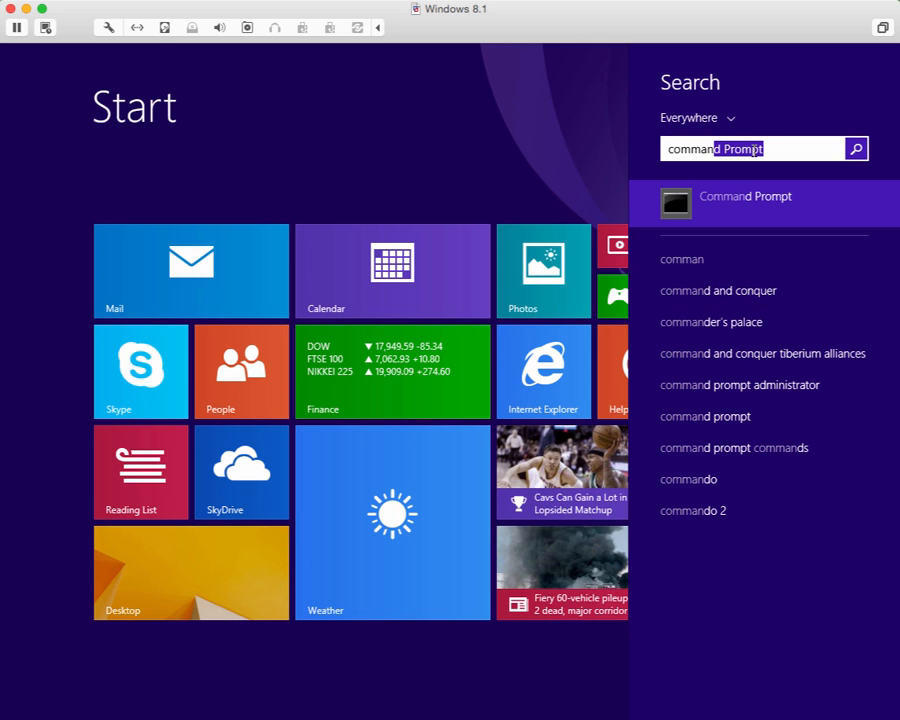
text(d prom)
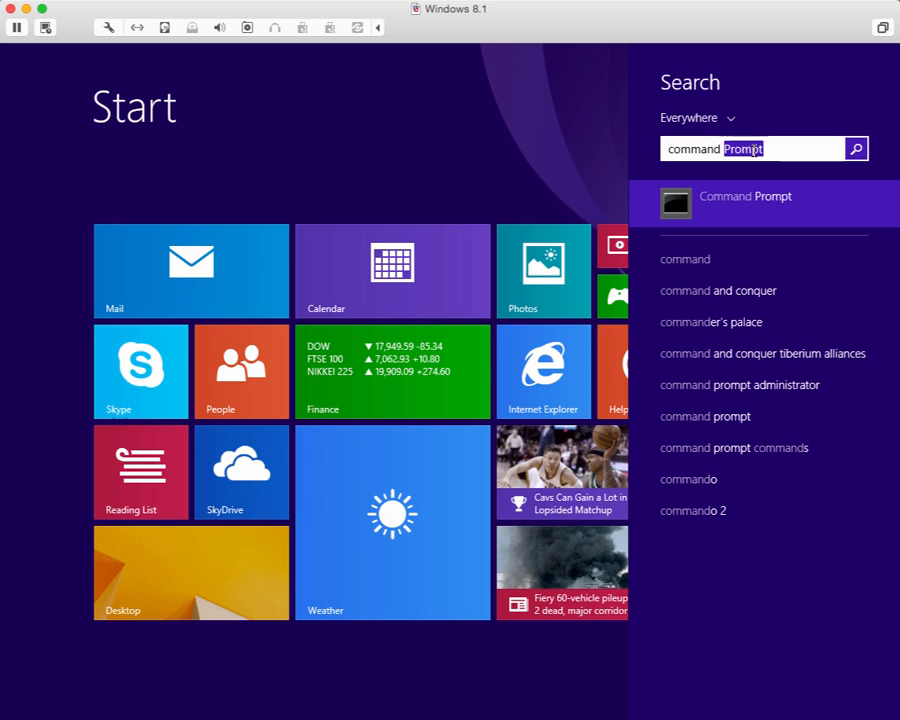
text(pt)
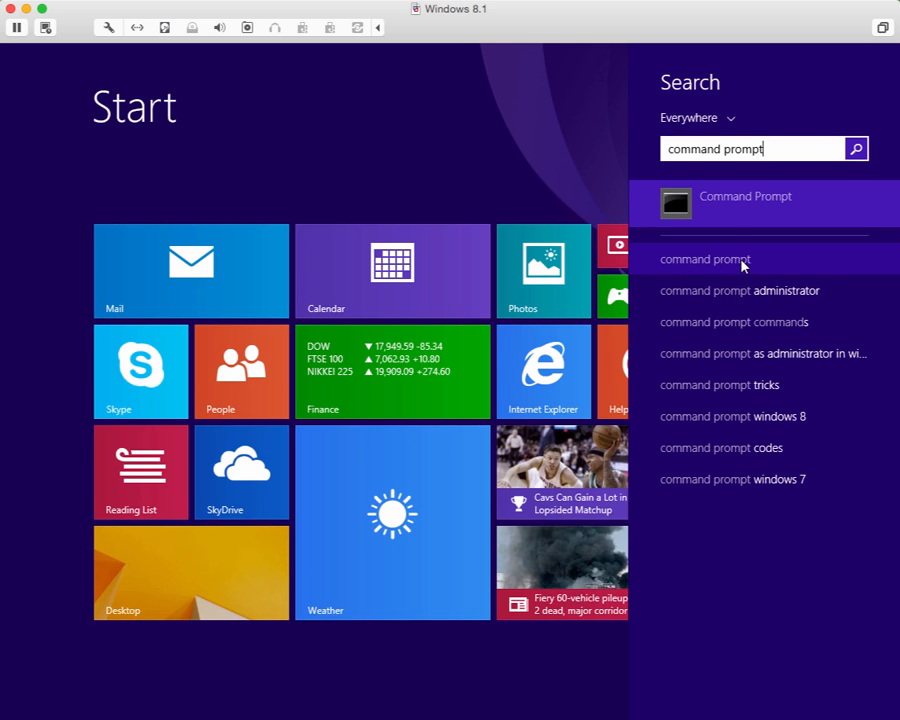
click(690, 204)
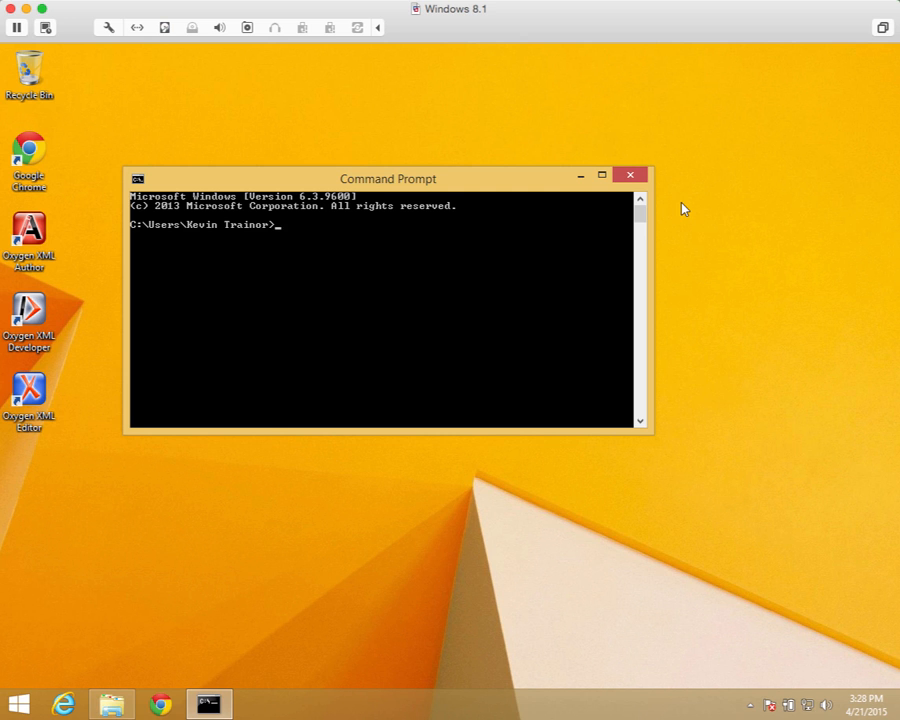
- List the home folder with dir, then cd documents and list Documents with dir
text(dir)
key(Return)
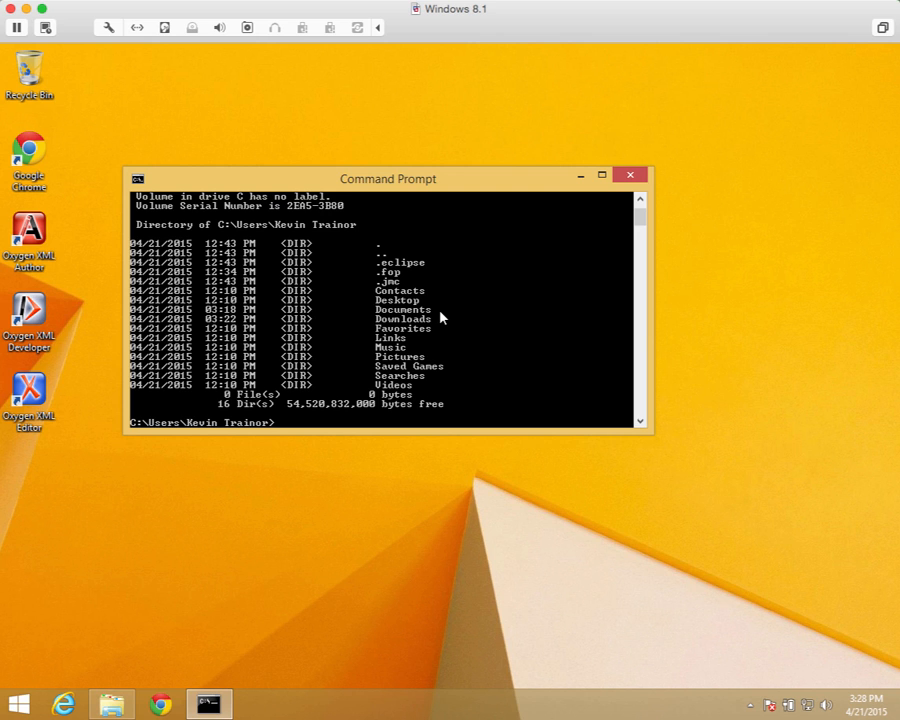
text(cd documents)
key(Return)
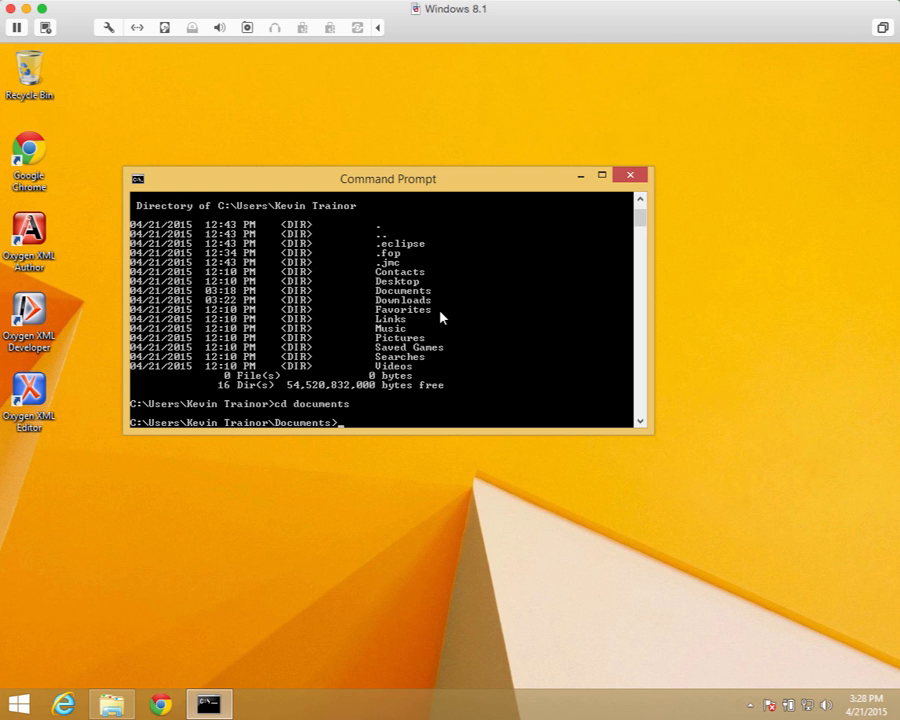
text(dir)
key(Return)
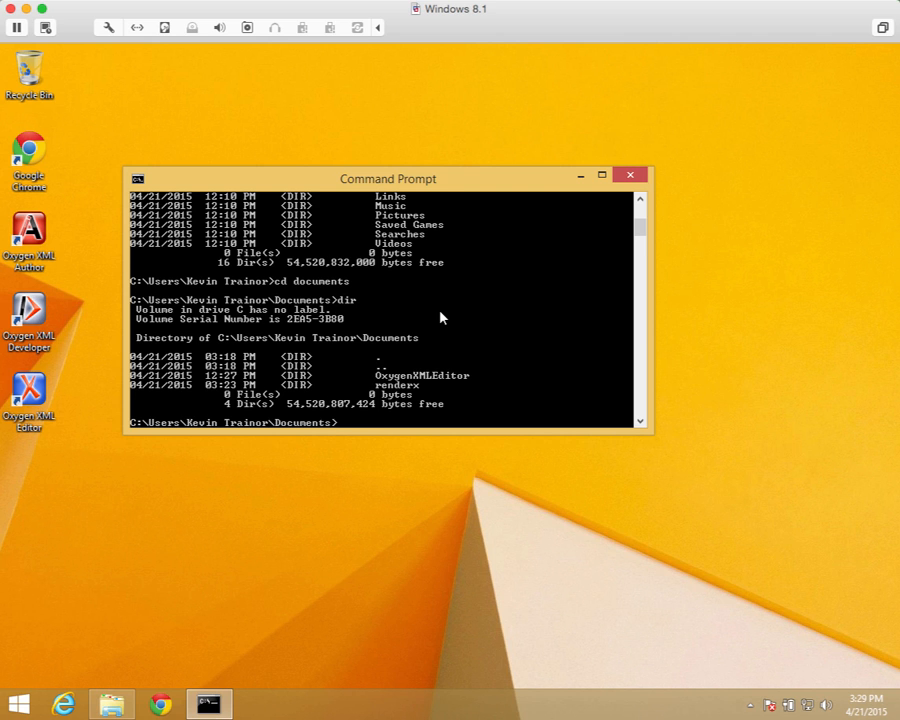
- cd into renderx, list it with dir, then cd into xep-4.24.395-2015-02-18
text(cd renderx)
key(Return)
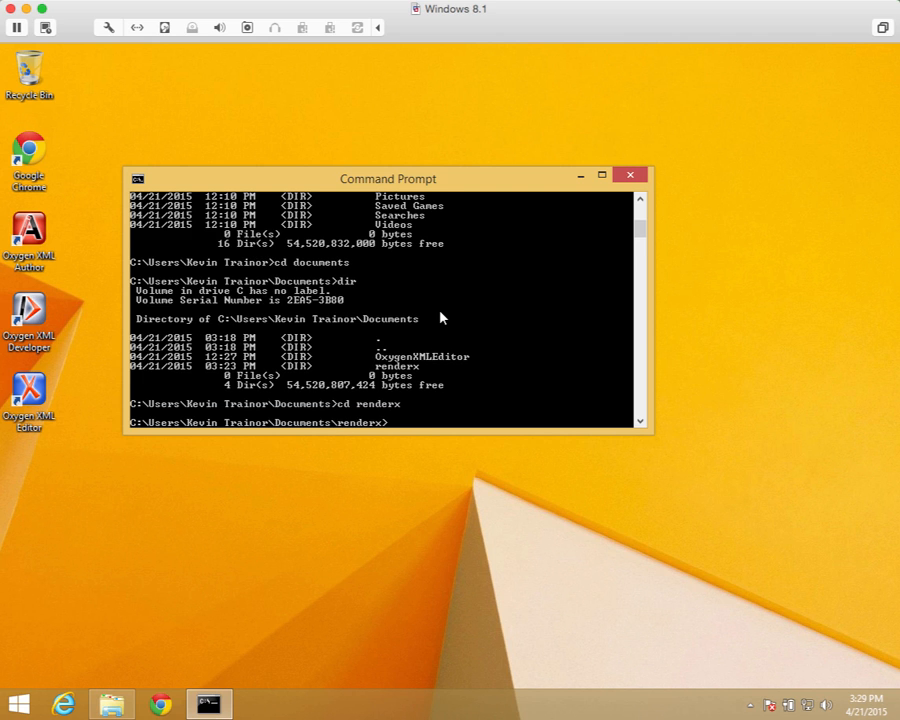
text(dir)
key(Return)
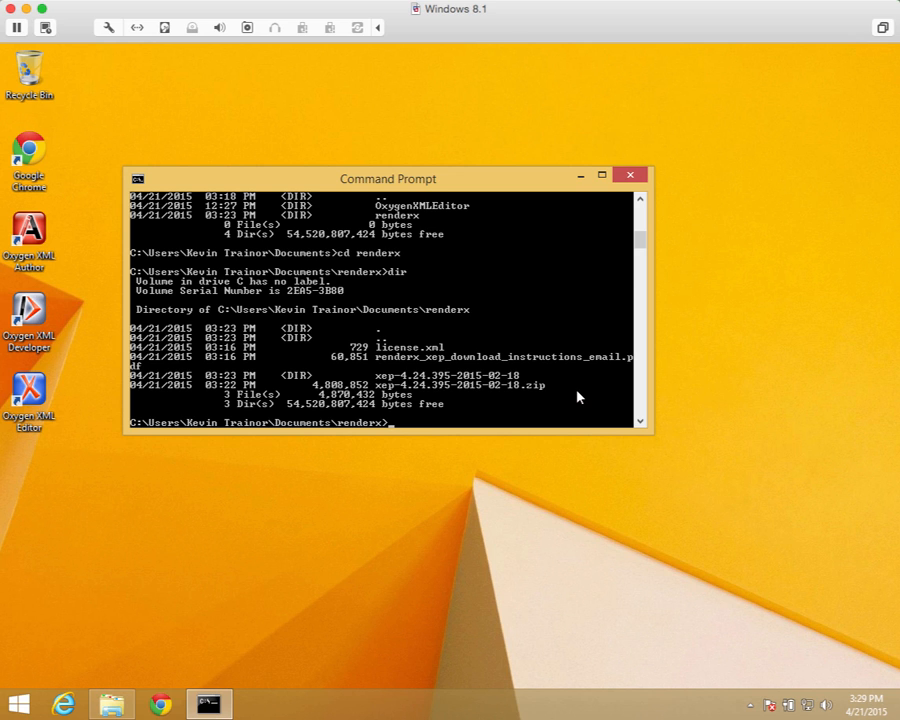
text(cd xep-4.24.395-2015)
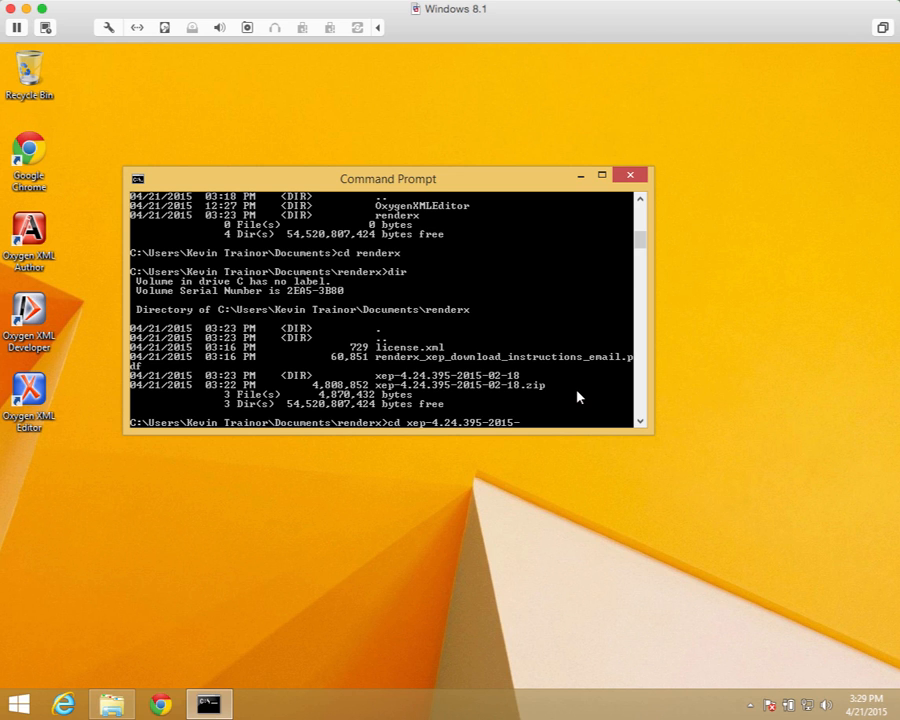
text(-02-18)
key(Return)
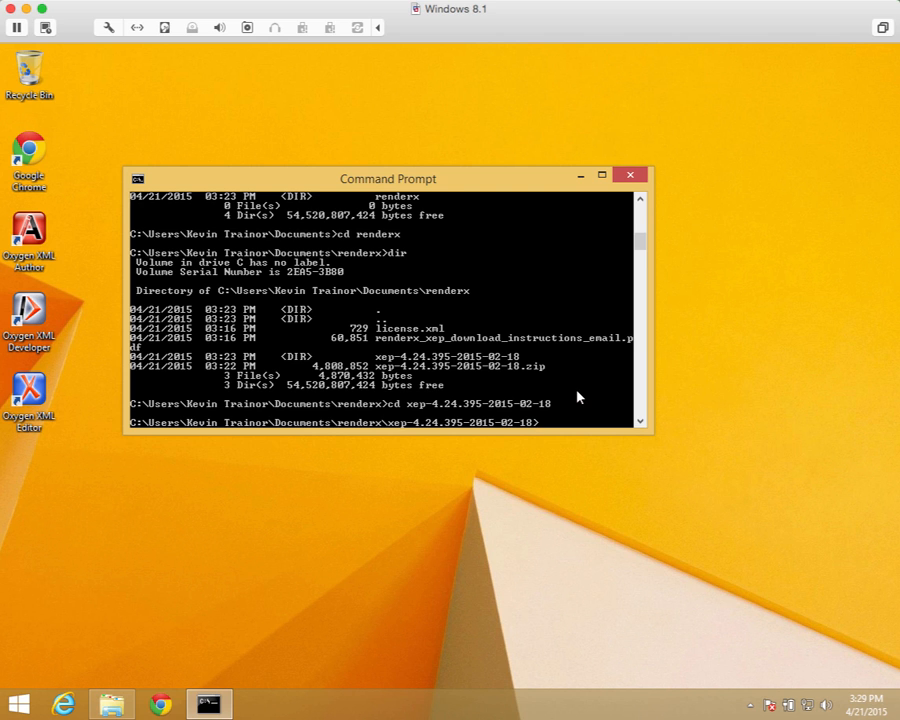
- List the XEP folder's files with dir, then enter java -jar setup-4.24.395-2015-02-18.jar
text(dir)
key(Return)
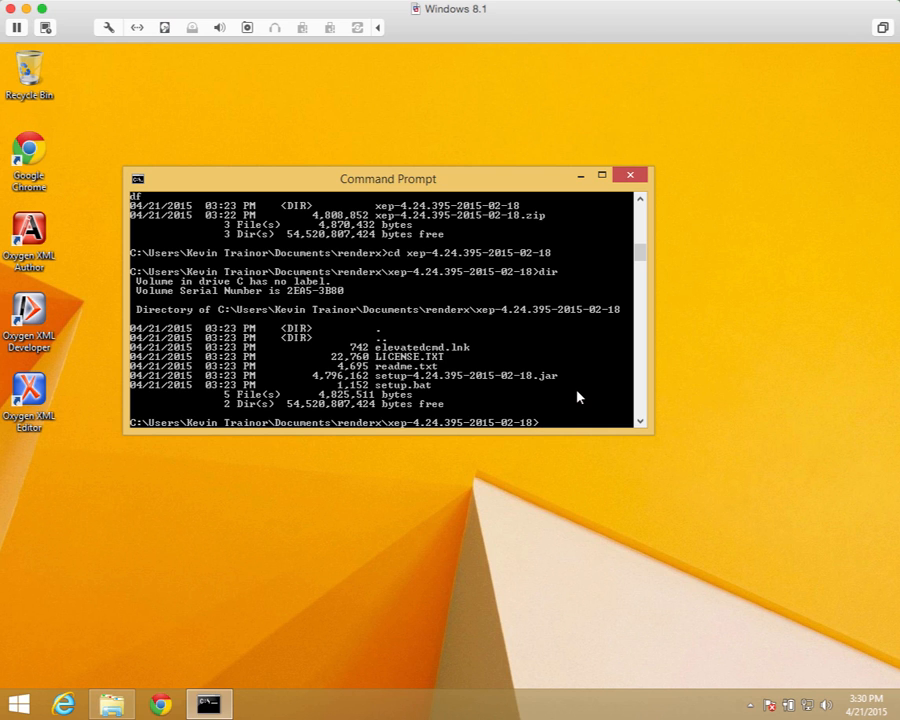
text(java -jar)
text(setup)
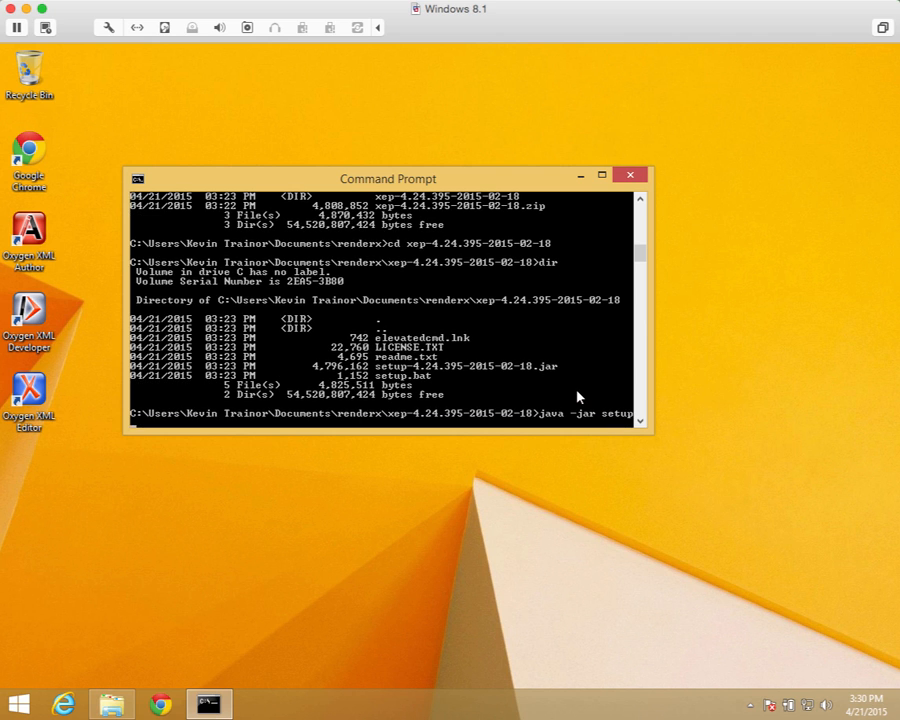
text(-4.24.395-2015-02)
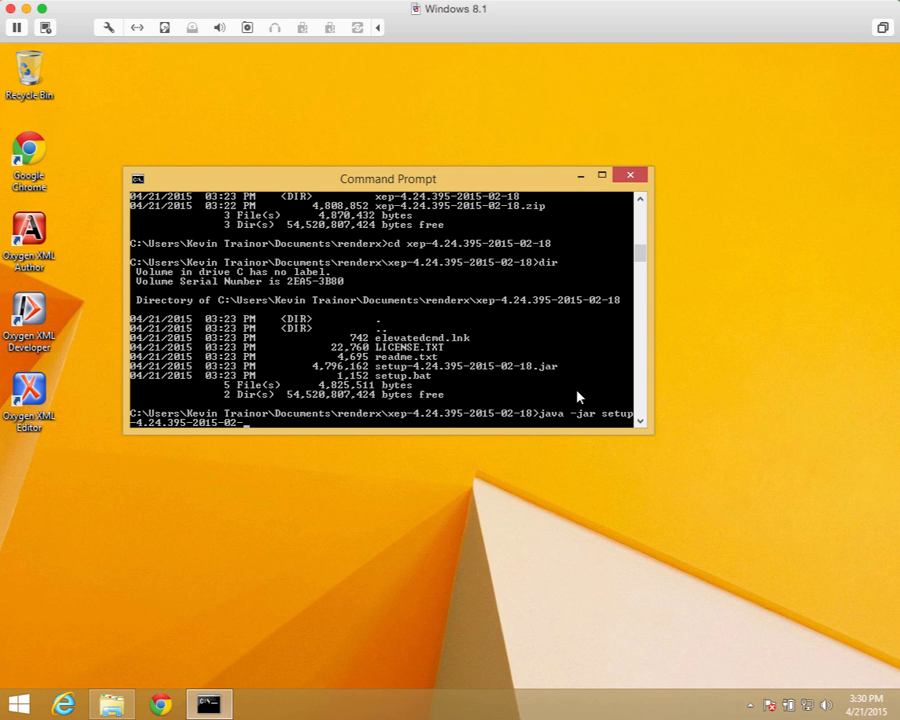
text(-18.jar)
- Run the java -jar command to launch the RenderX XEP 4.24.395 setup window
key(Return)
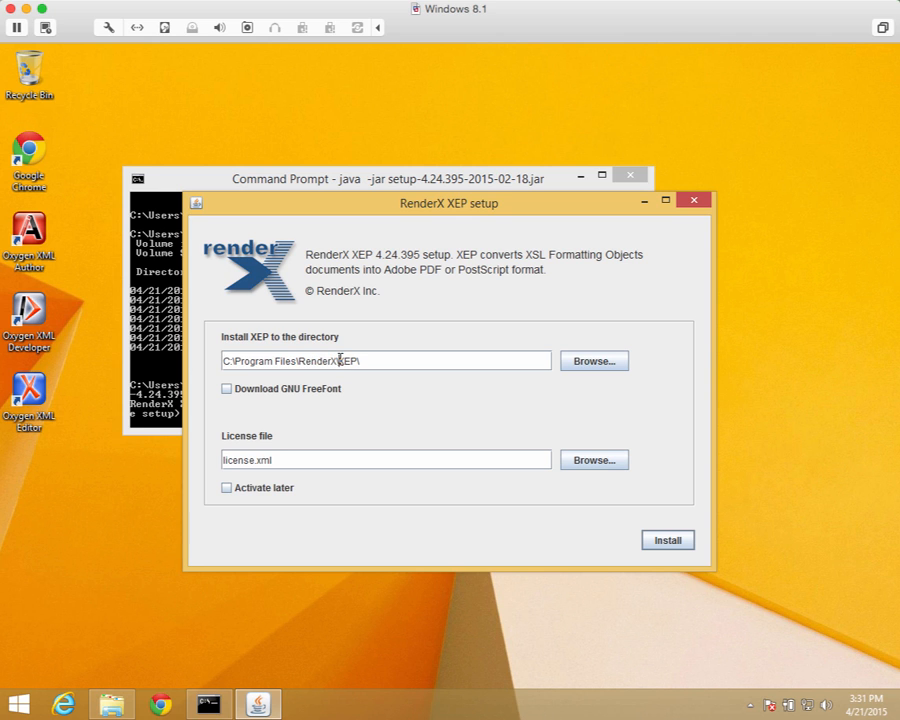
- Shorten the XEP install directory from C:\Program Files\RenderX\XEP\ to C:\XEP\
click(340, 359)
key(BackSpace)
key(BackSpace)
key(BackSpace)
key(BackSpace)
key(BackSpace)
key(BackSpace)
key(BackSpace)
key(BackSpace)
key(BackSpace)
key(BackSpace)
key(BackSpace)
key(BackSpace)
key(BackSpace)
key(BackSpace)
key(BackSpace)
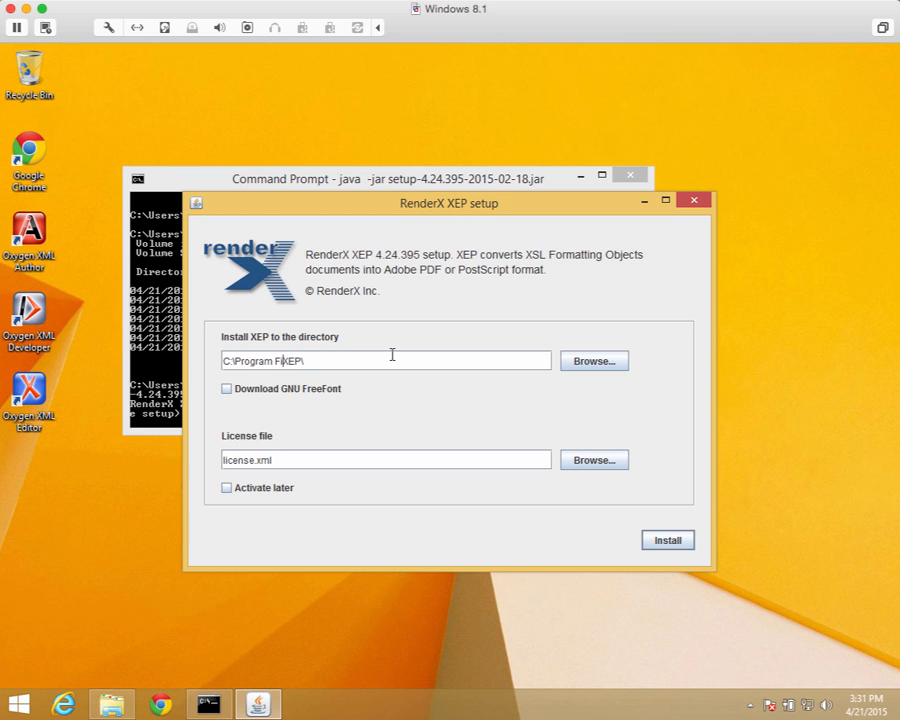
key(BackSpace)
key(BackSpace)
key(BackSpace)
key(BackSpace)
key(BackSpace)
key(BackSpace)
key(BackSpace)
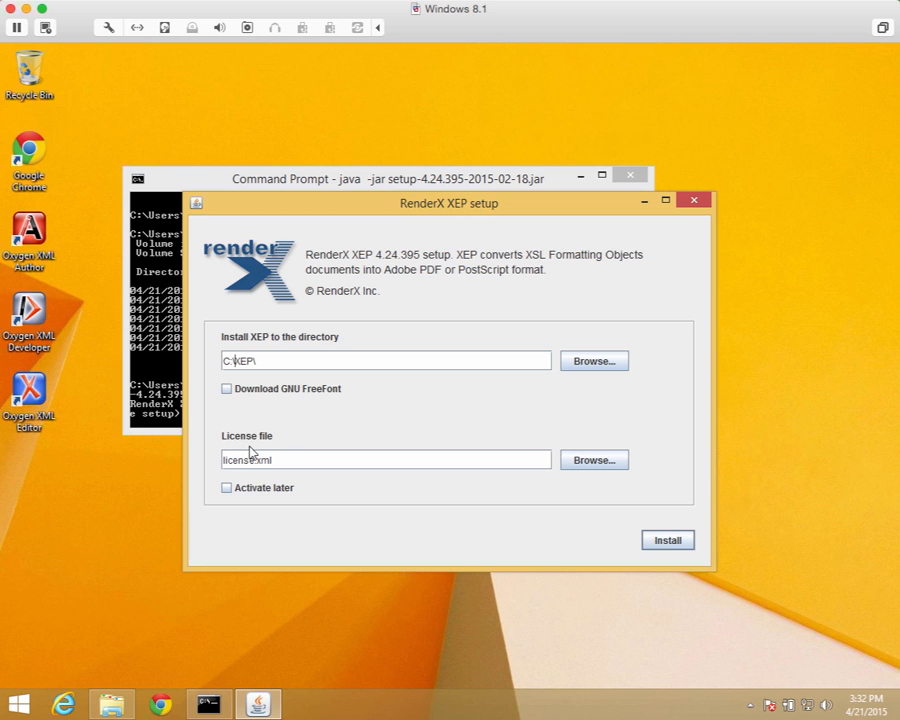
- Choose license.xml from the Documents\renderx folder as the XEP license file
click(597, 464)
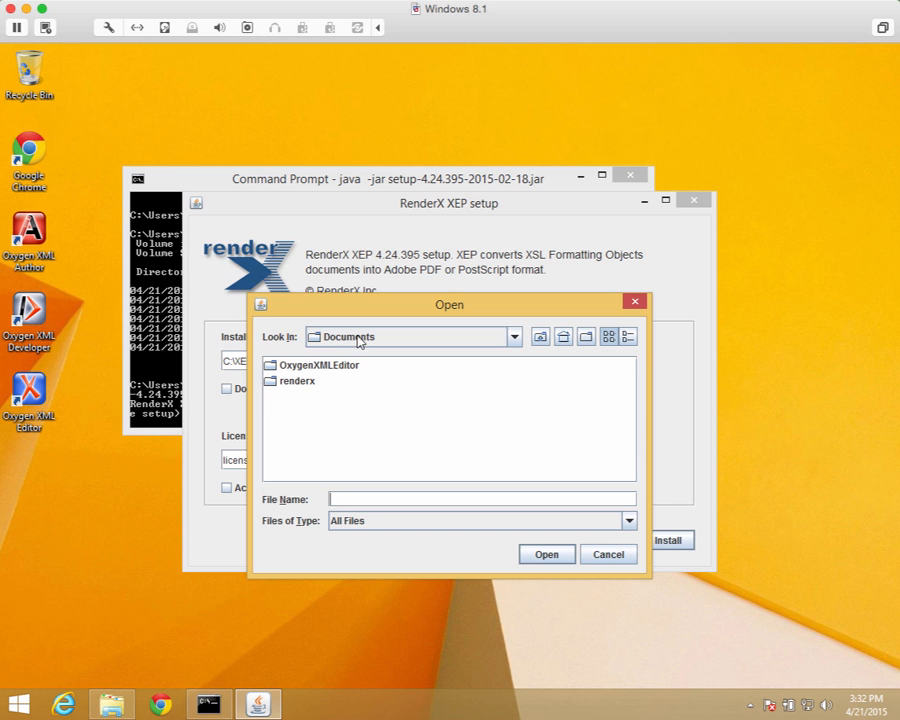
double_click(271, 384)
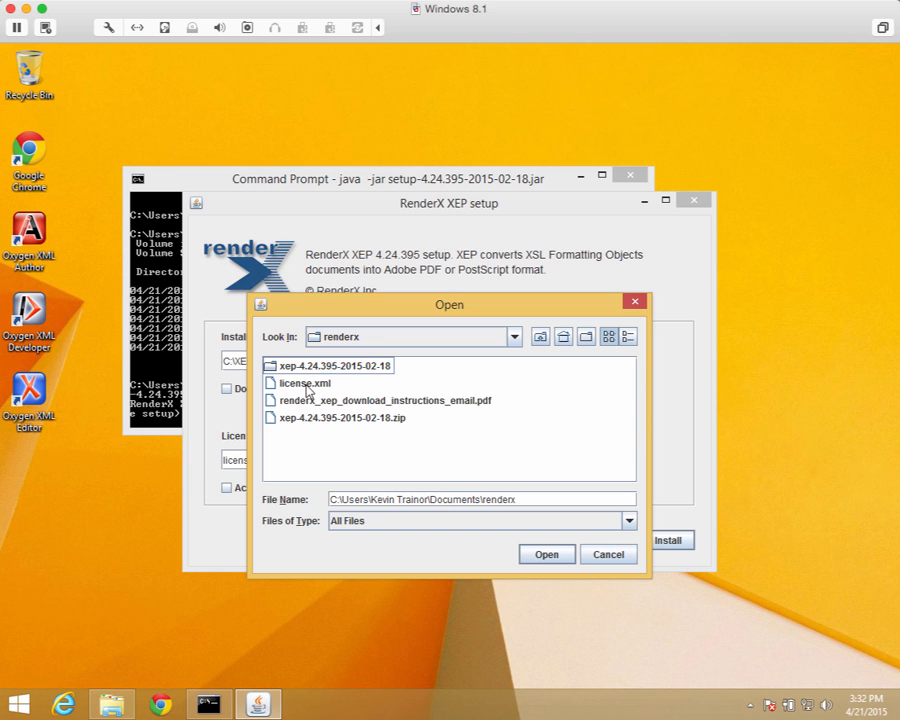
click(306, 384)
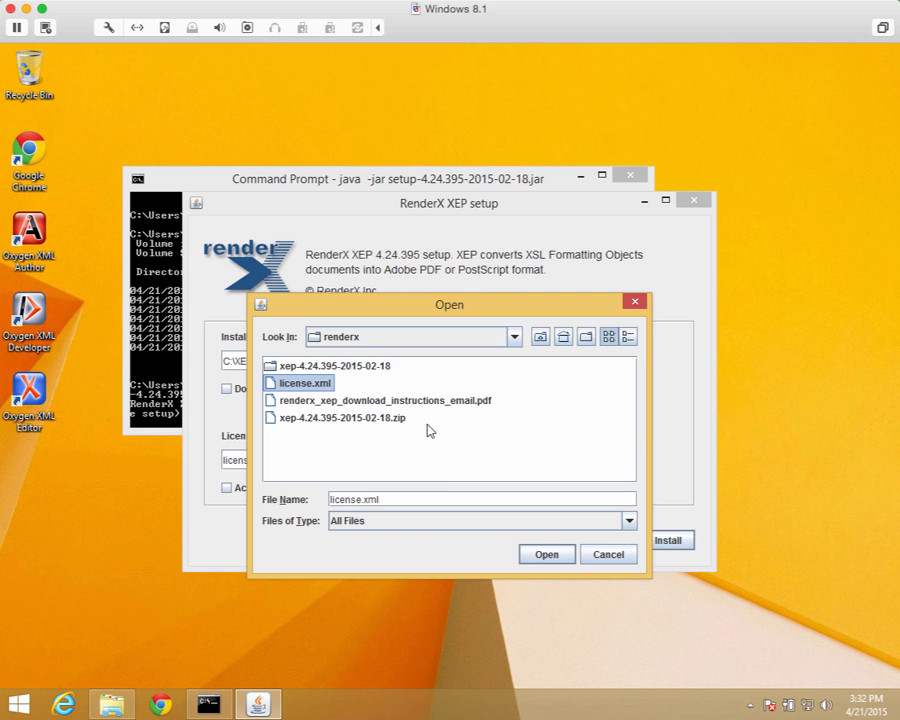
click(548, 558)
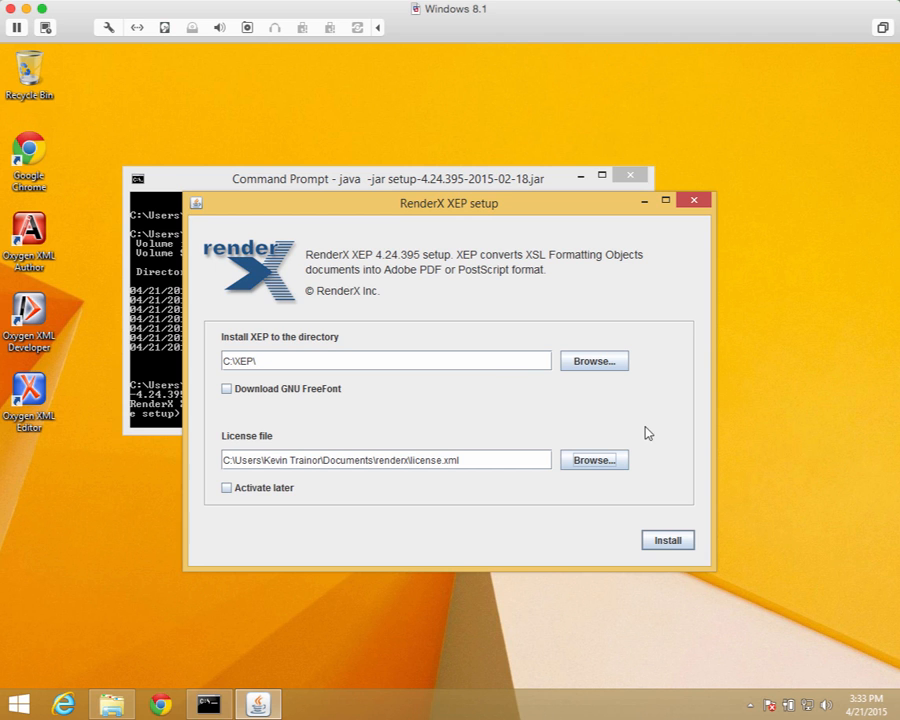
- Install XEP to C:\XEP\ and finish the setup once 'XEP installation successful' appears
click(668, 541)
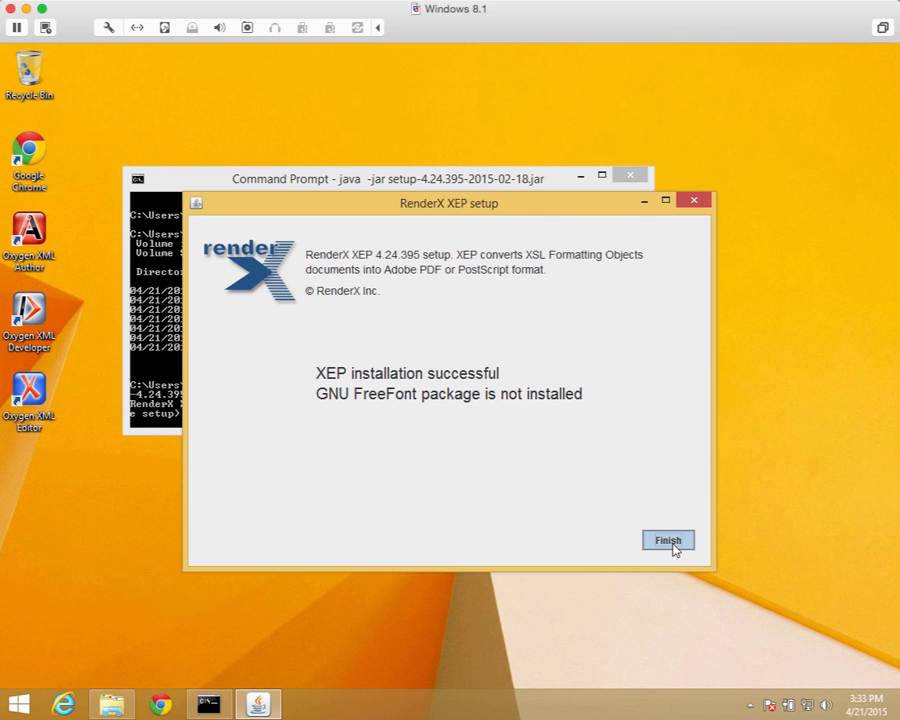
click(668, 541)
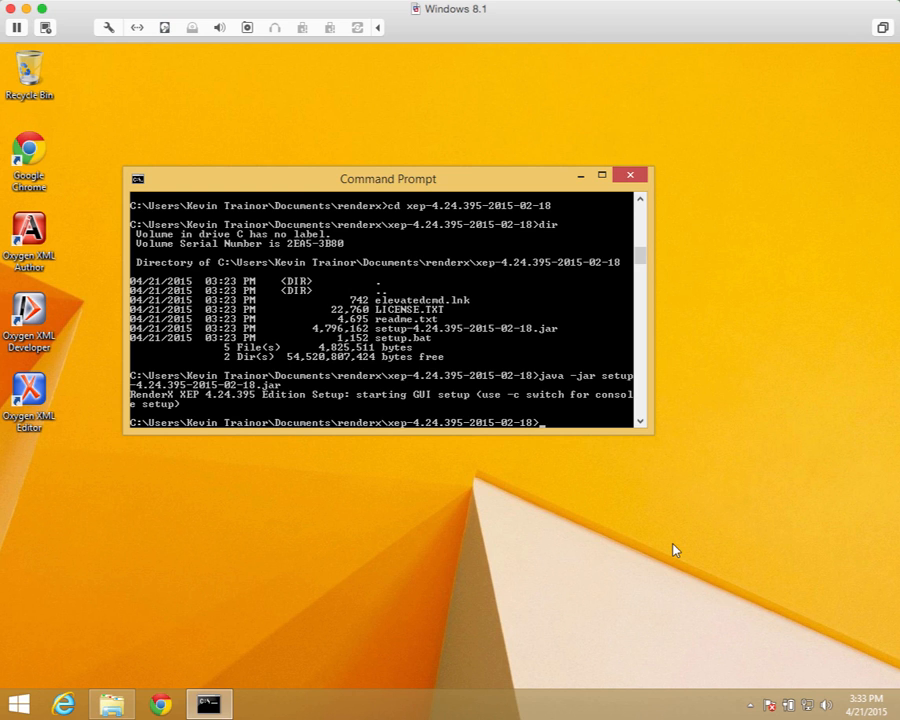
- Close Command Prompt, confirm C:\XEP holds the installed XEP files, then close Explorer
click(632, 178)
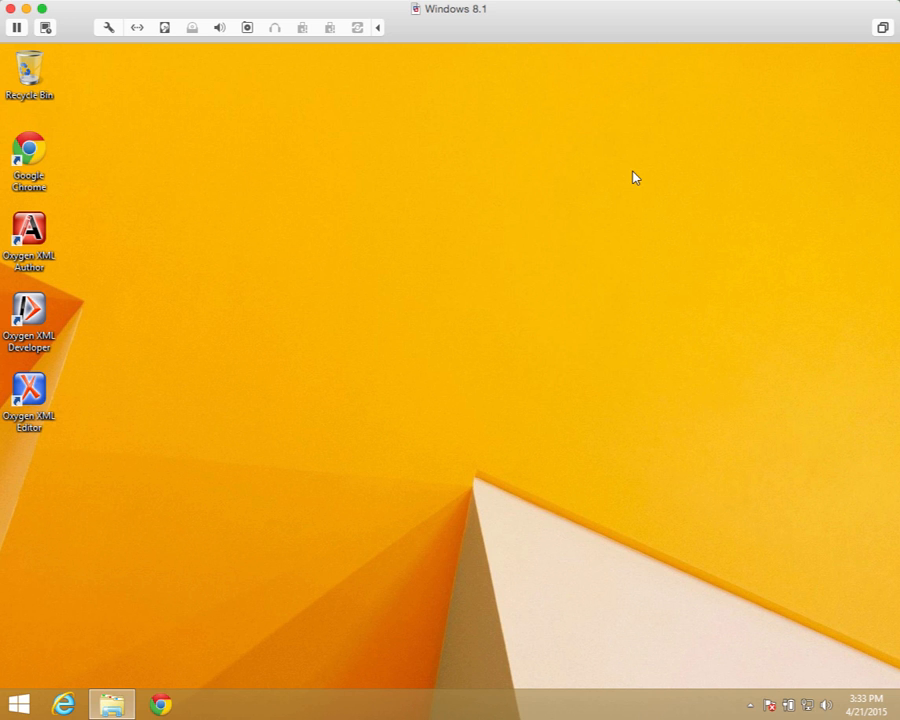
click(117, 707)
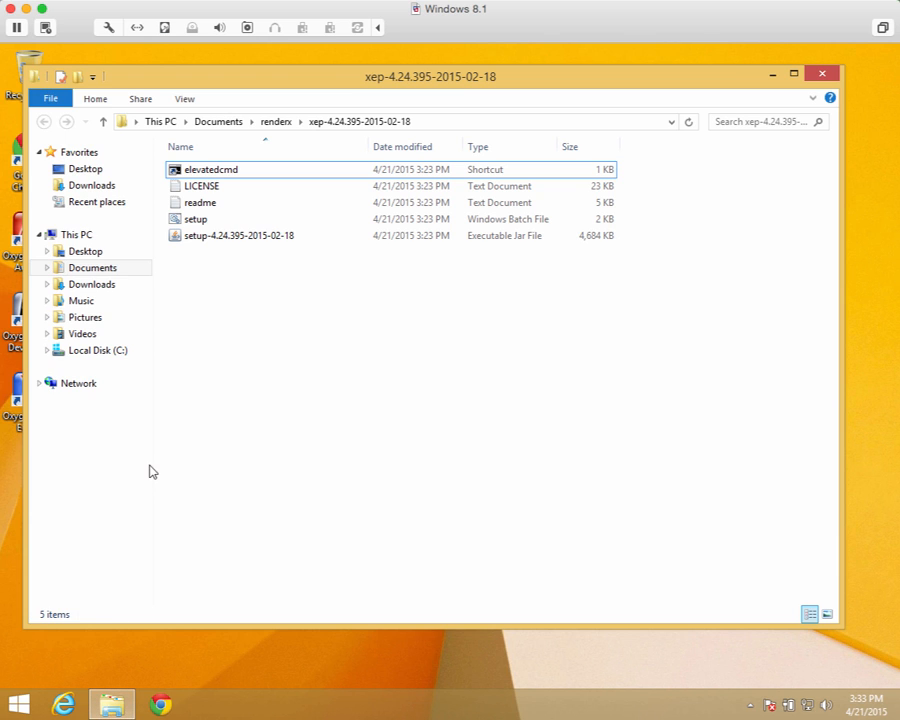
click(85, 355)
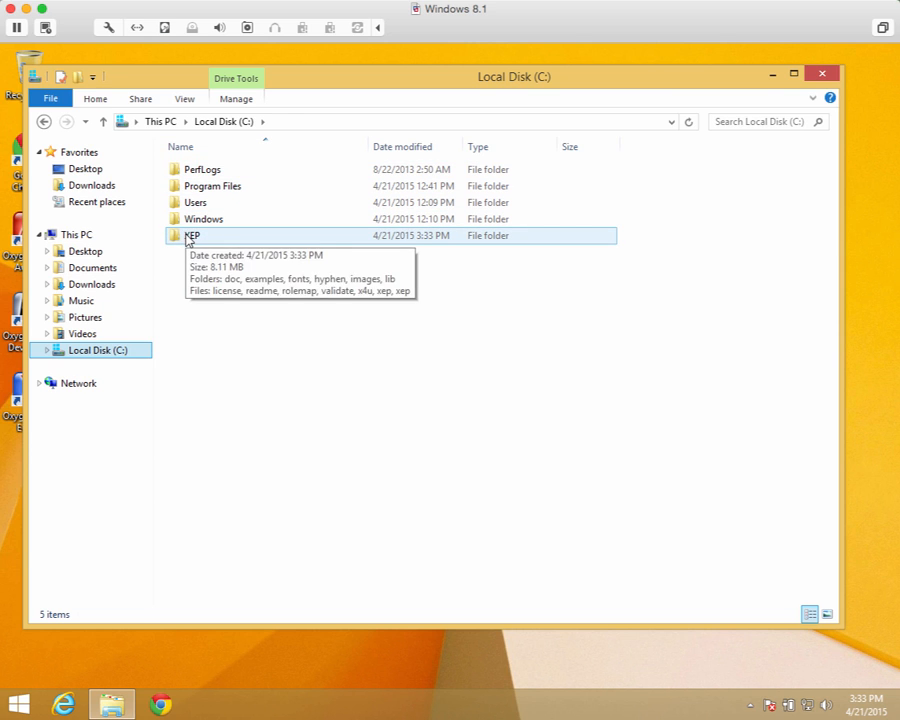
double_click(189, 240)
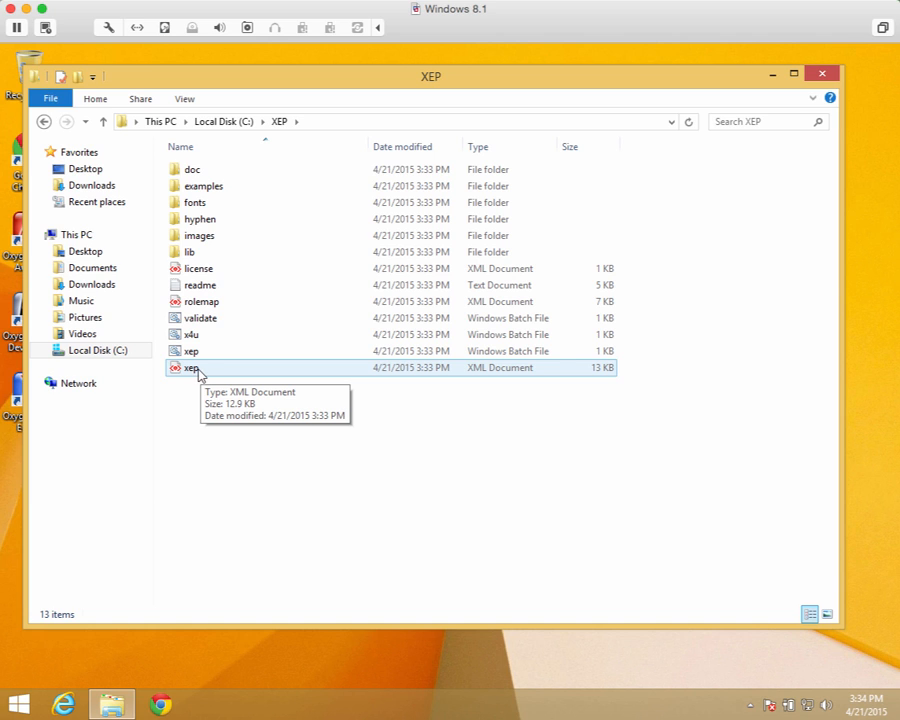
click(826, 74)
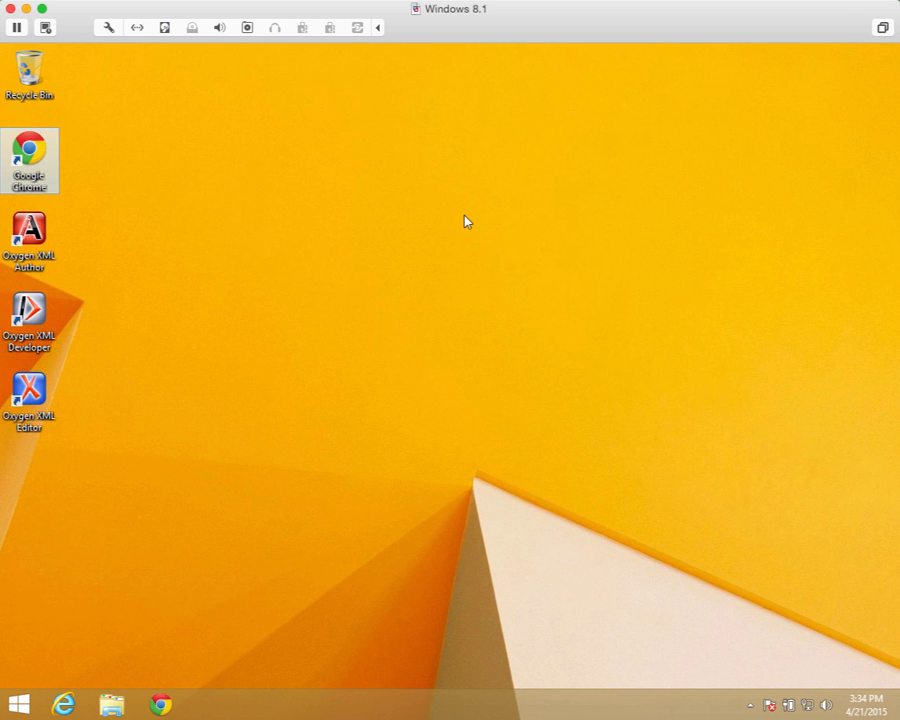
- Launch Oxygen XML Editor, dismiss the Welcome dialog and use File > Close All
click(30, 392)
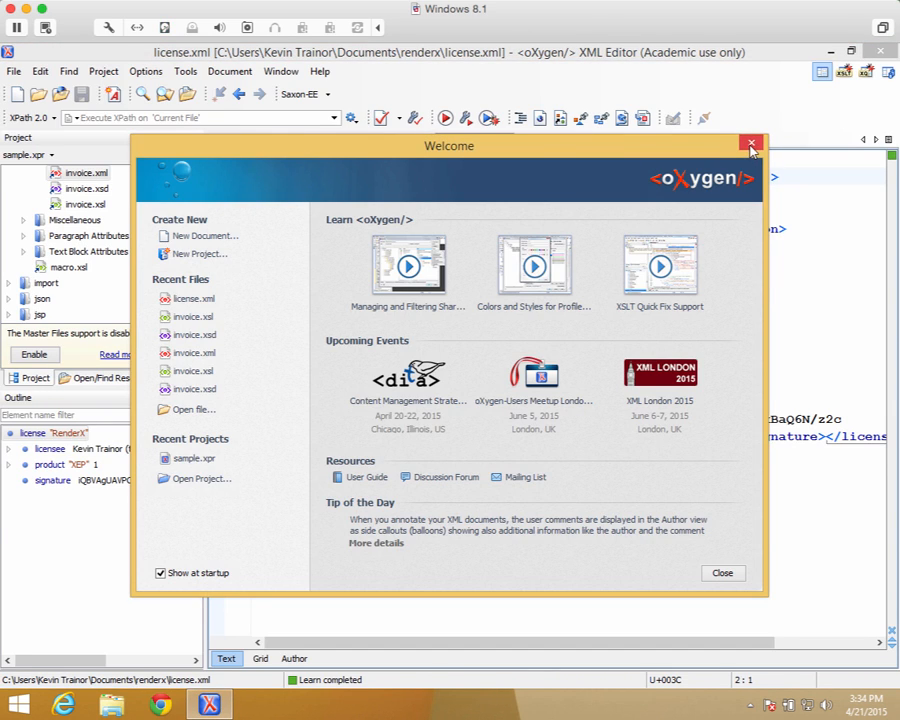
click(752, 146)
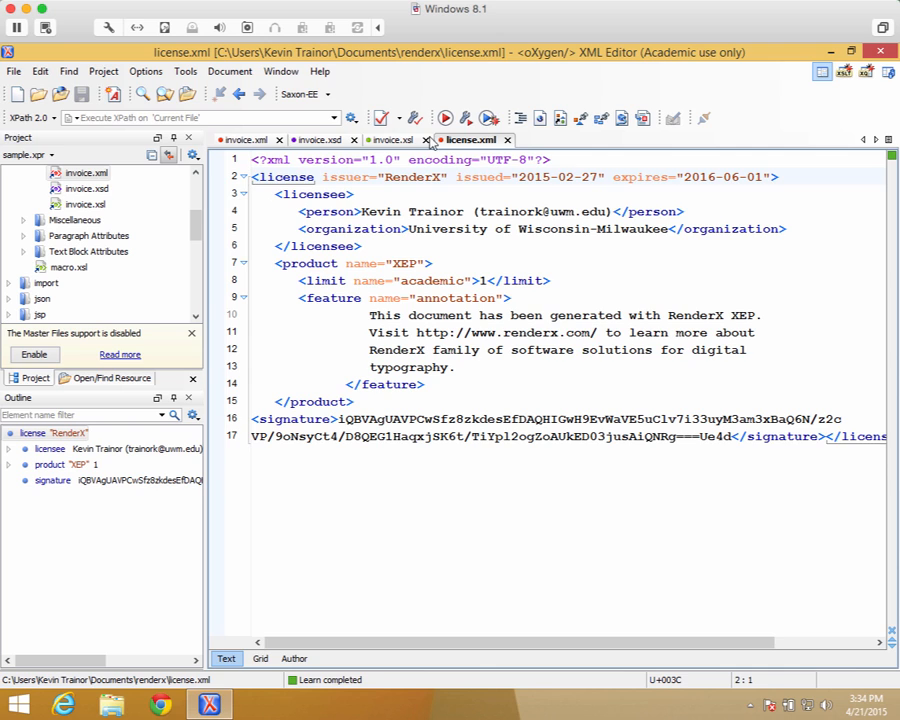
click(14, 72)
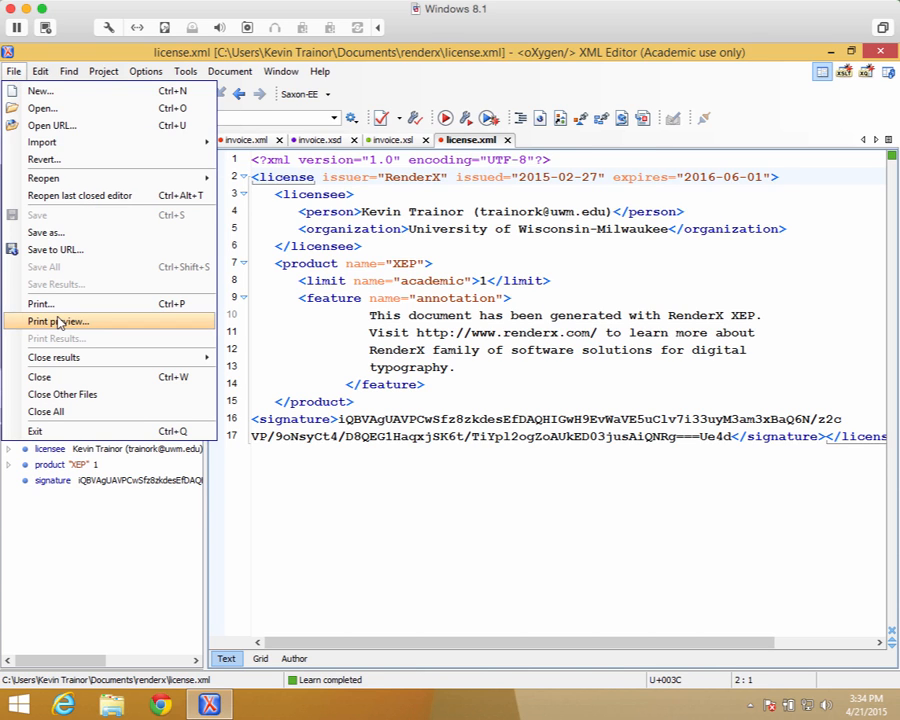
click(46, 411)
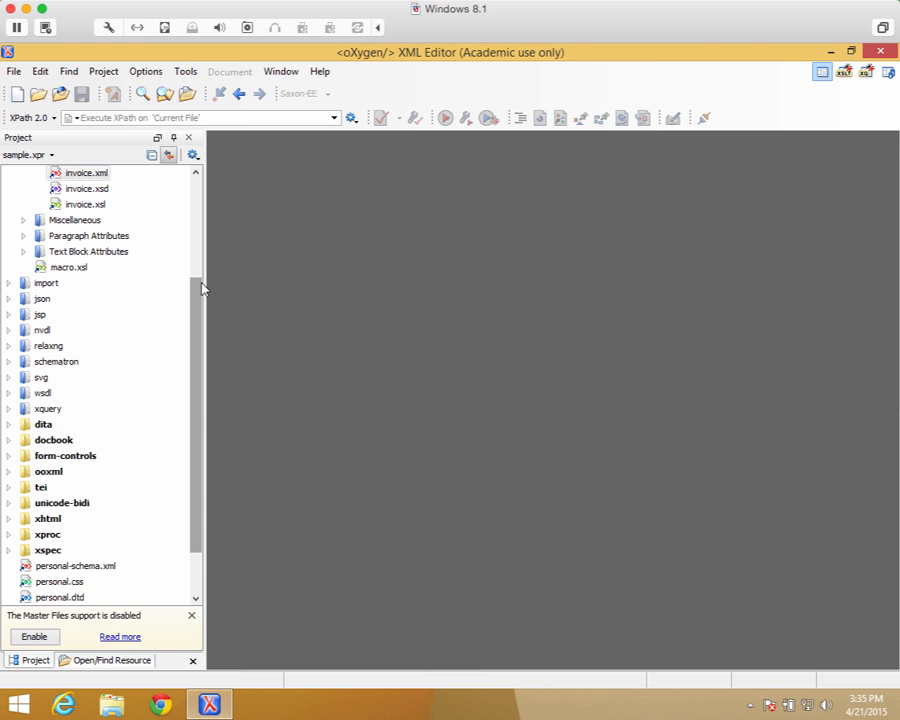
- Open Options > Preferences and go to XSLT-FO-XQuery > FO Processors in the tree
click(143, 72)
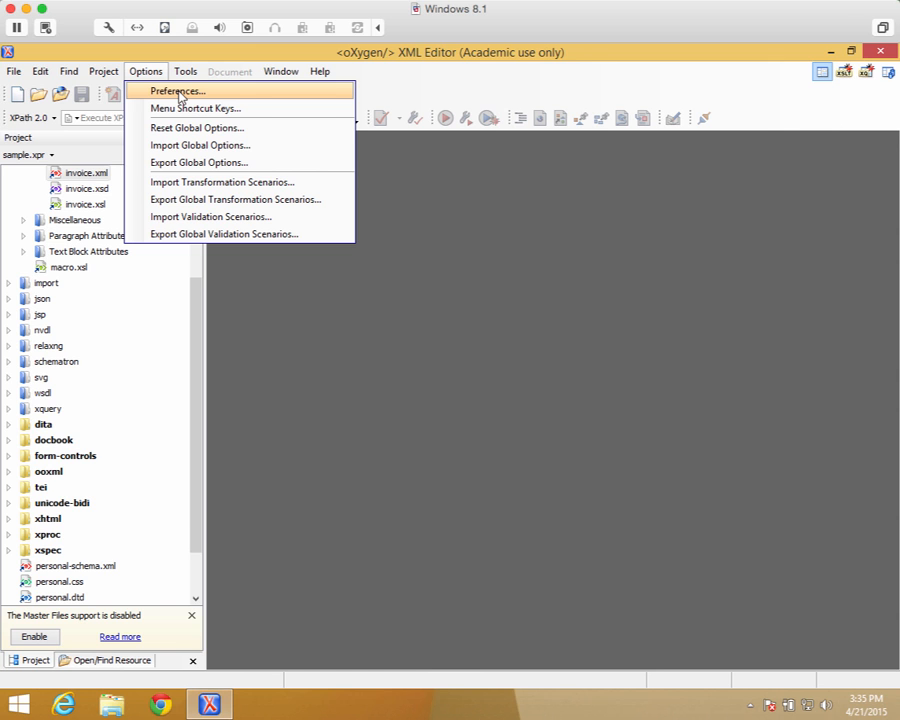
click(178, 92)
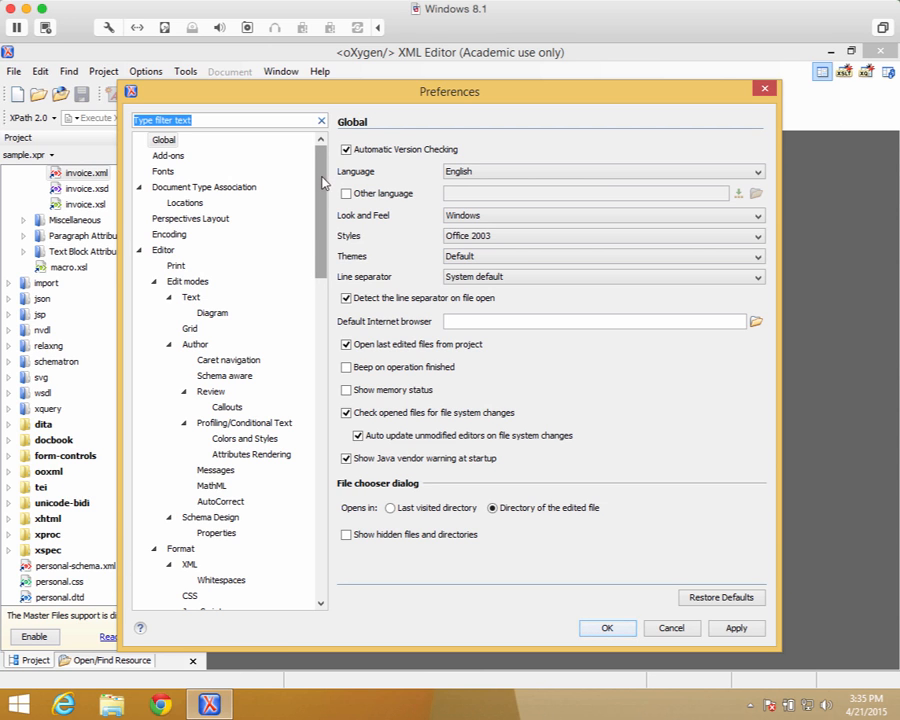
drag(320, 183, 346, 346)
click(346, 345)
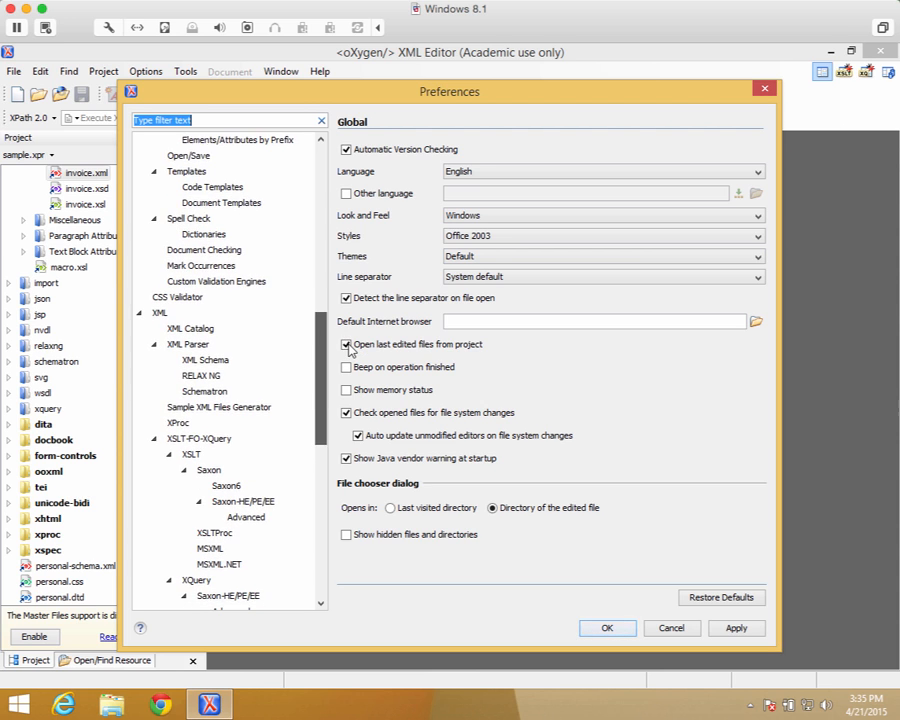
drag(352, 366, 365, 418)
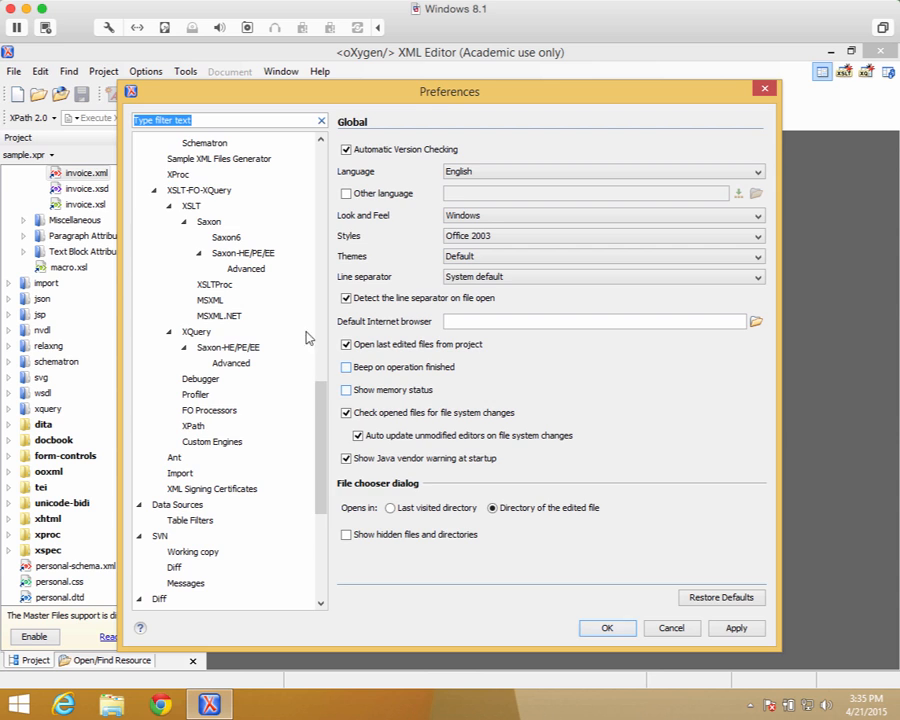
click(210, 411)
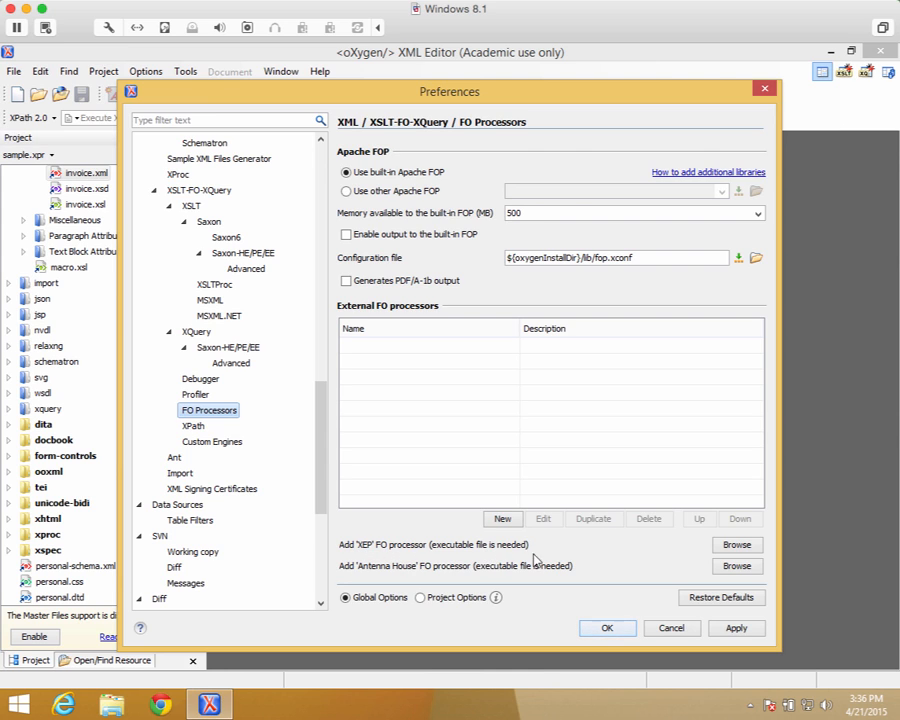
- Add C:\XEP\xep.bat as the external XEP FO processor and apply the preferences
click(738, 545)
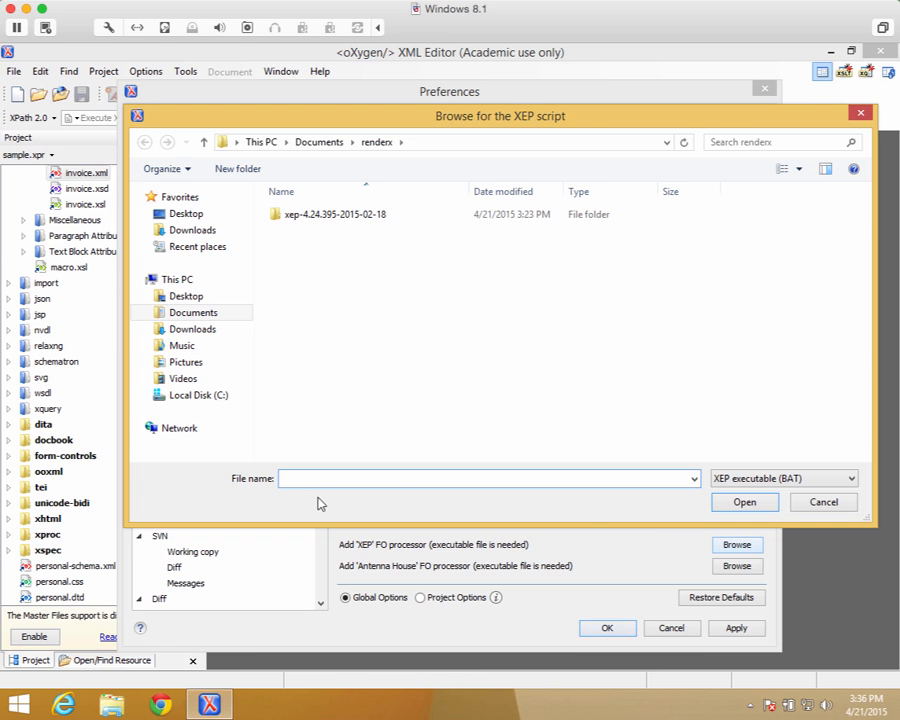
click(185, 398)
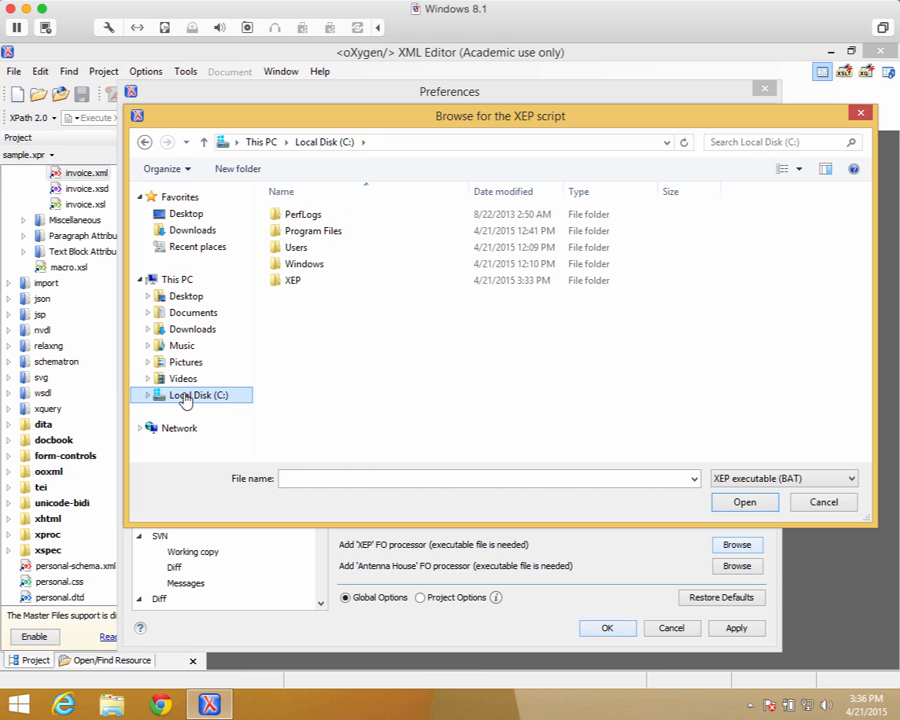
click(287, 283)
double_click(287, 284)
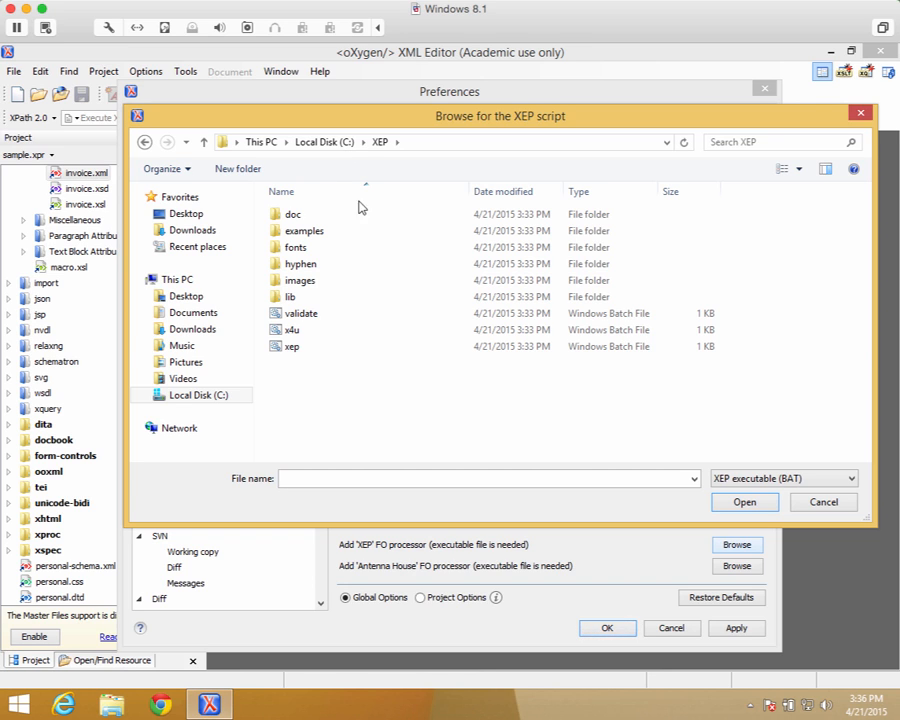
click(293, 350)
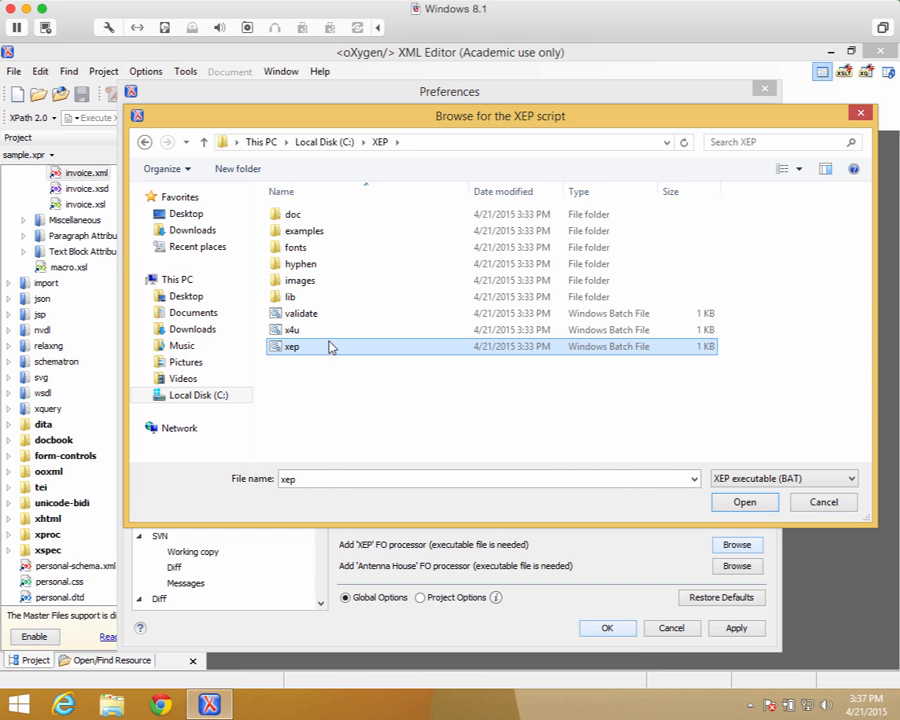
click(291, 347)
click(744, 503)
click(744, 503)
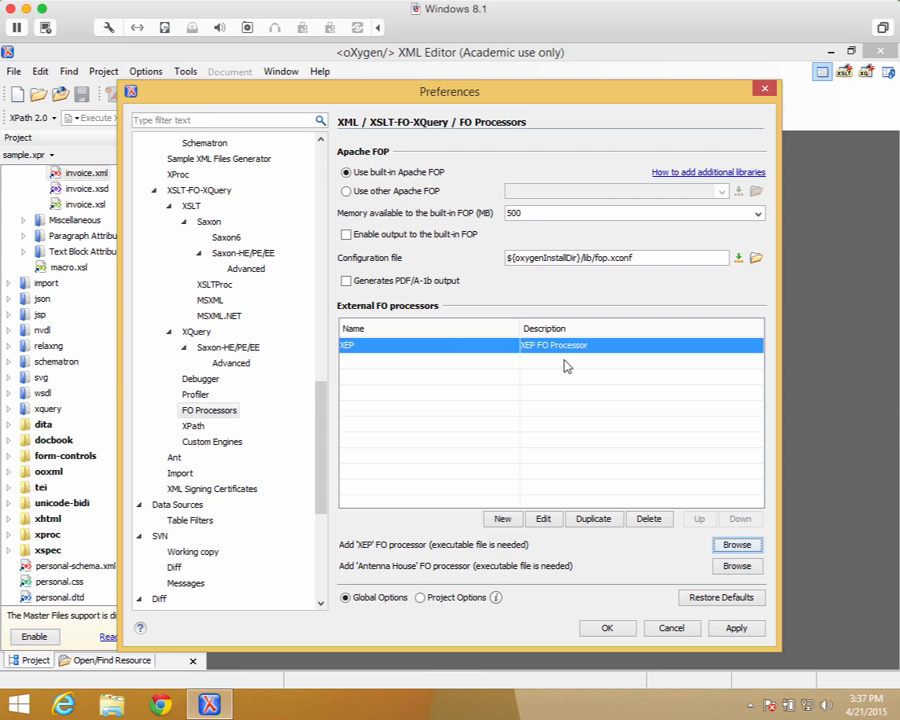
click(736, 630)
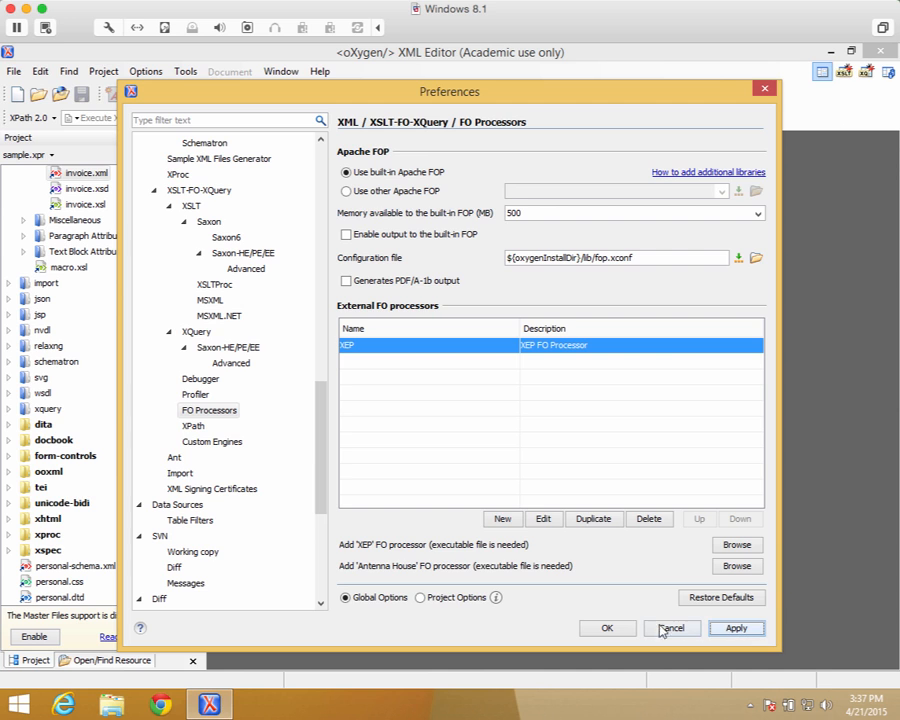
- Close Preferences with OK and open hammer.xml and hammer.xsl from C:\XEP\examples\hammer
click(609, 629)
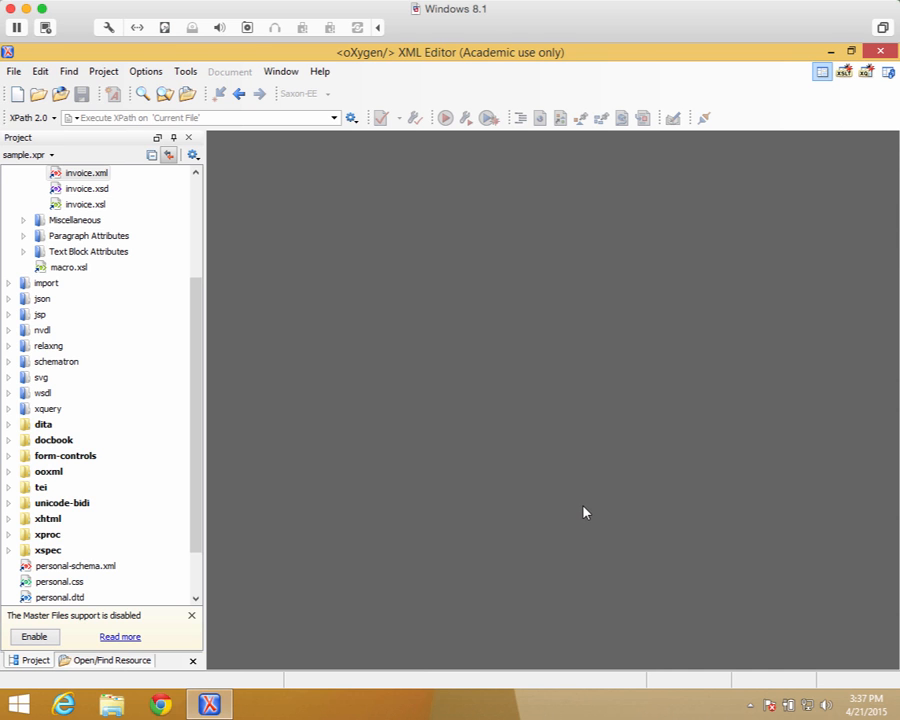
click(37, 95)
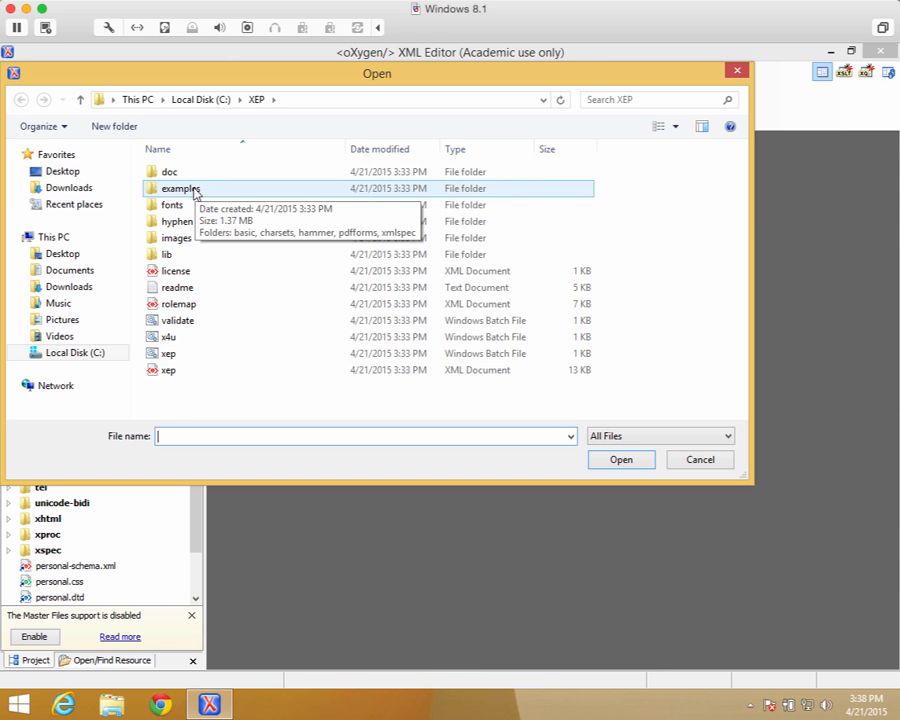
double_click(160, 192)
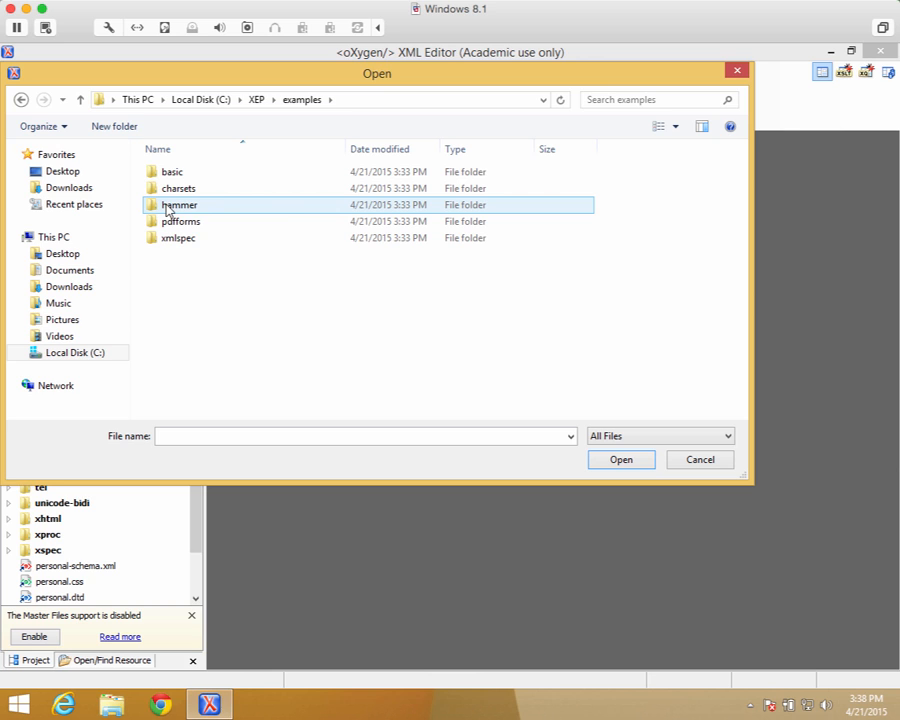
double_click(168, 206)
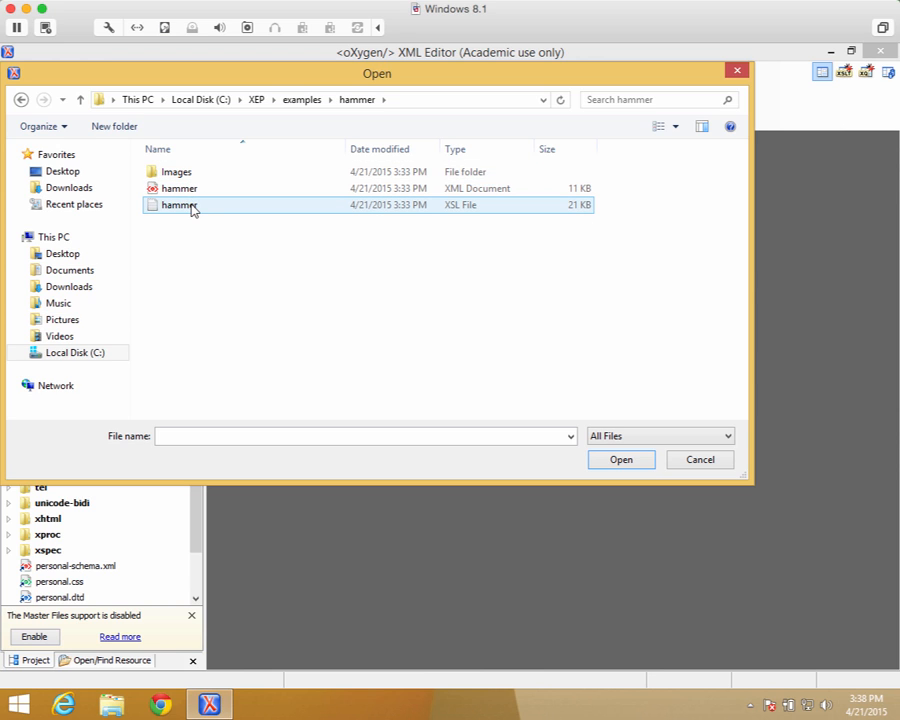
click(190, 190)
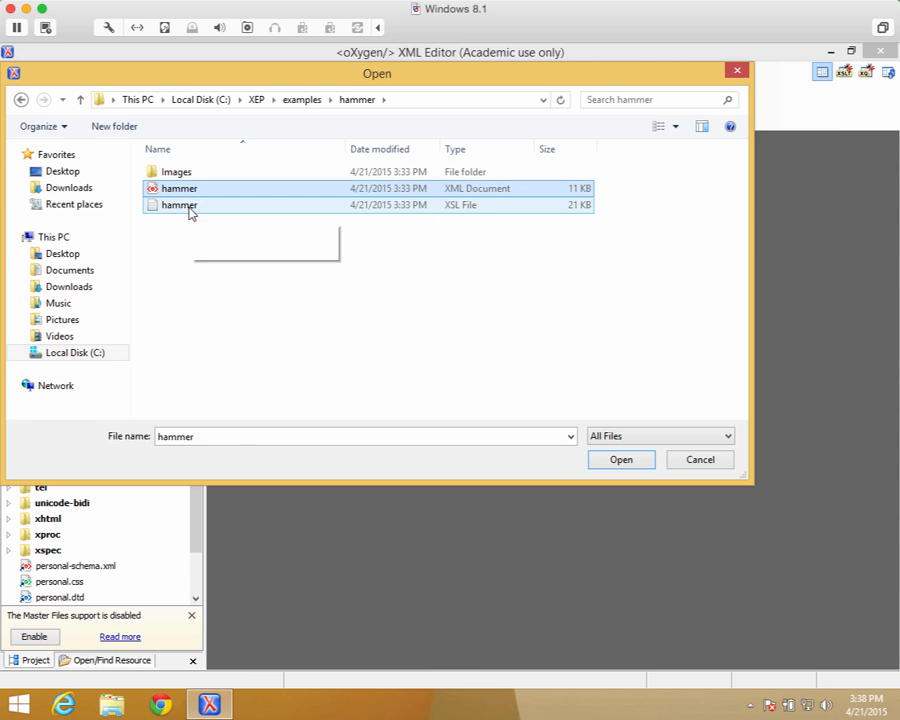
ctrl+click(190, 207)
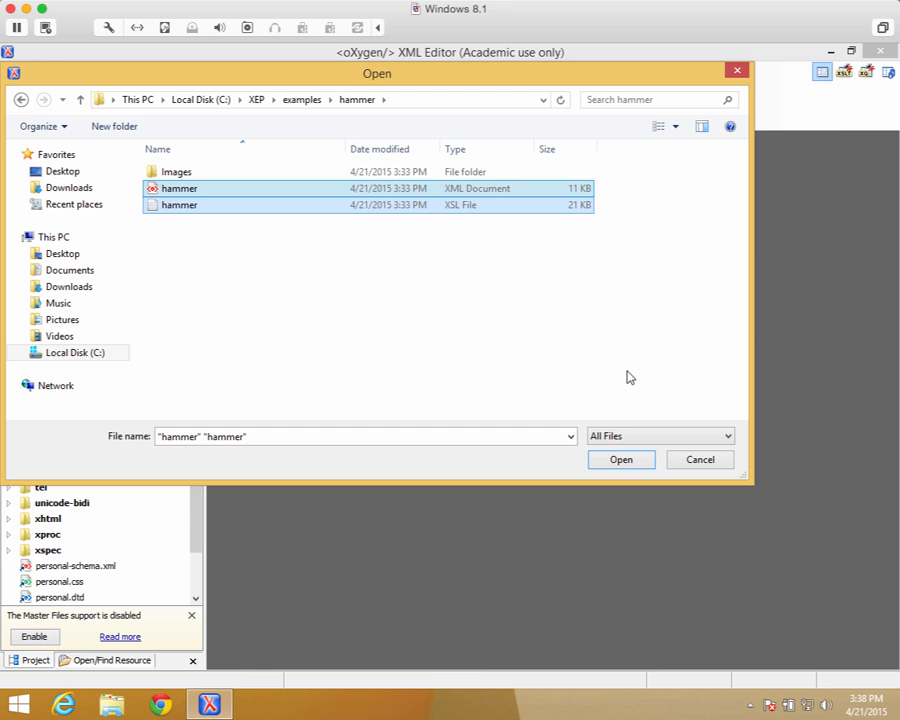
click(639, 460)
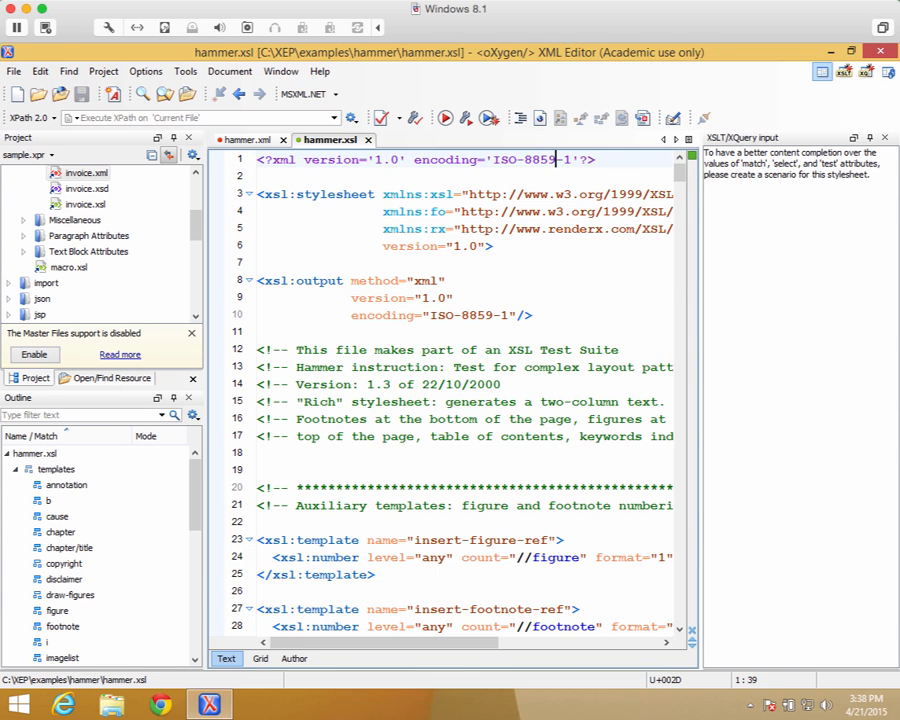
- Close the XSLT/XQuery input panel and bring hammer.xml to the front
click(885, 138)
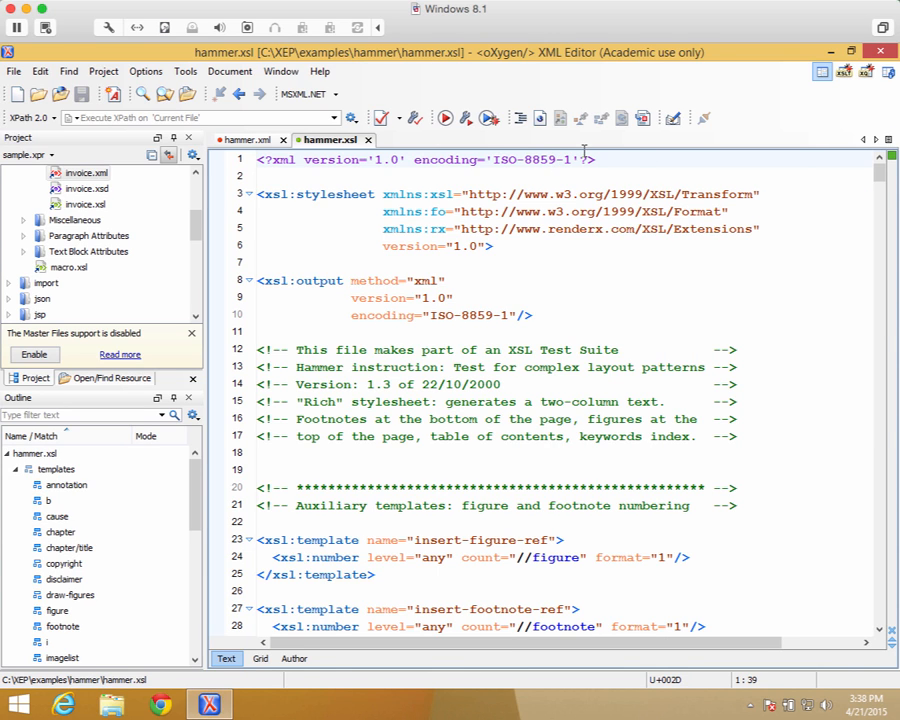
click(240, 140)
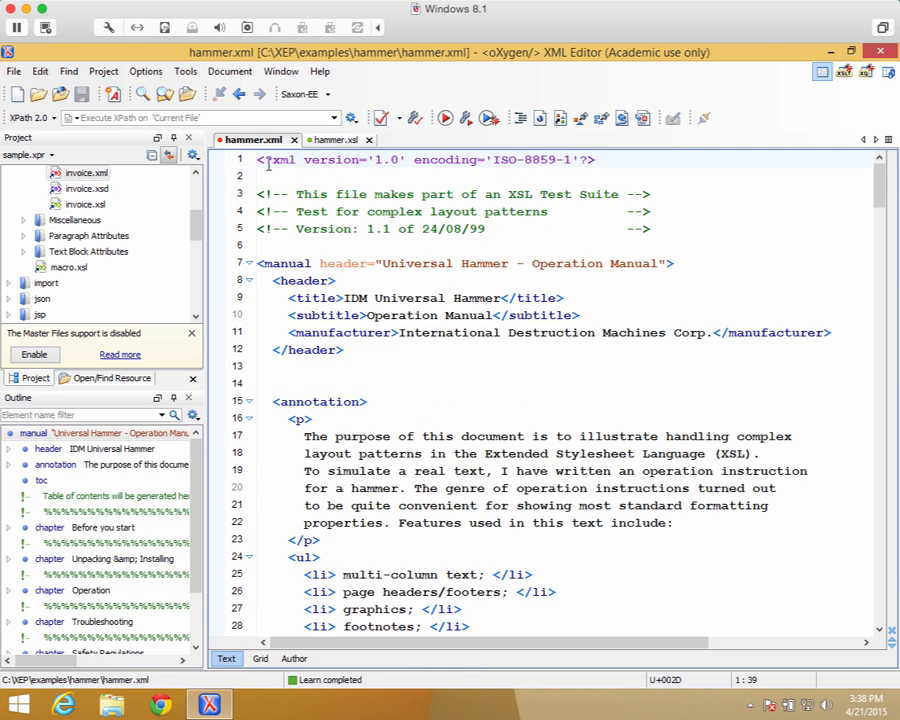
scroll(401, 361, down, 11)
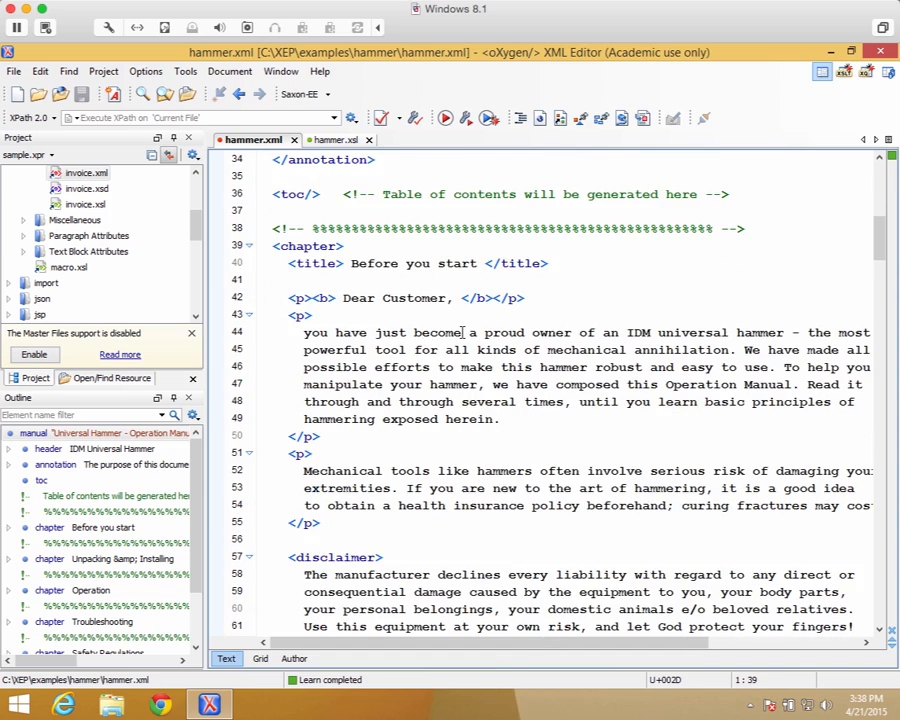
scroll(462, 330, up, 1)
scroll(462, 330, up, 10)
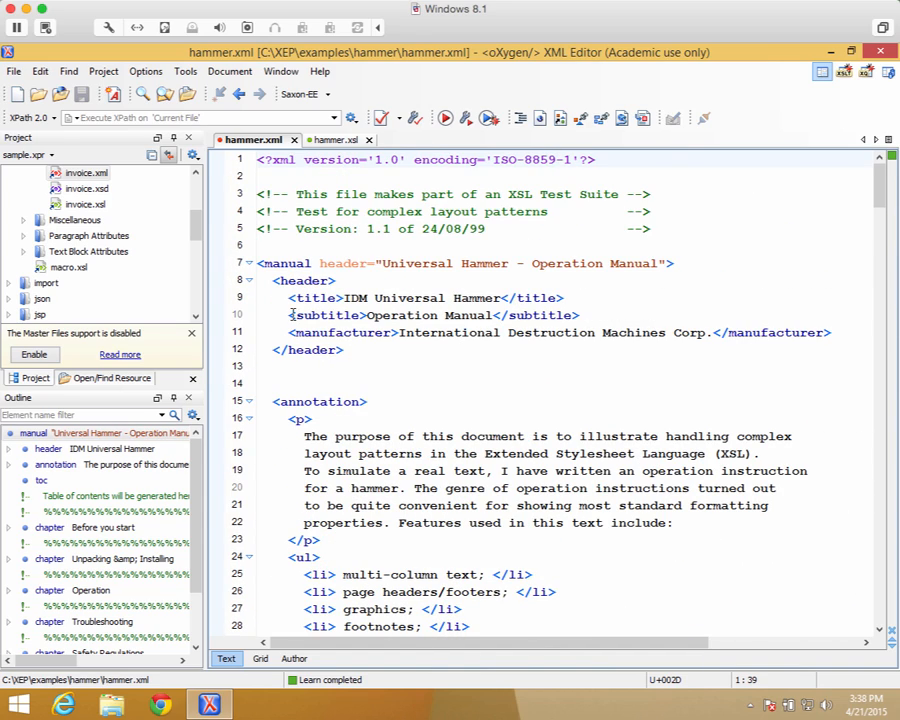
click(335, 140)
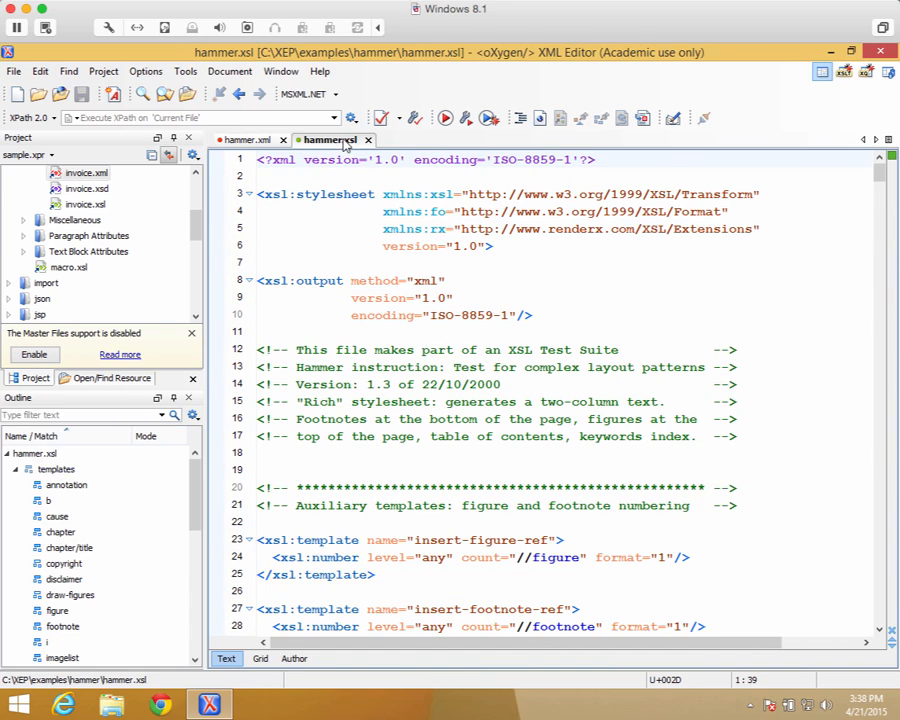
scroll(520, 394, down, 5)
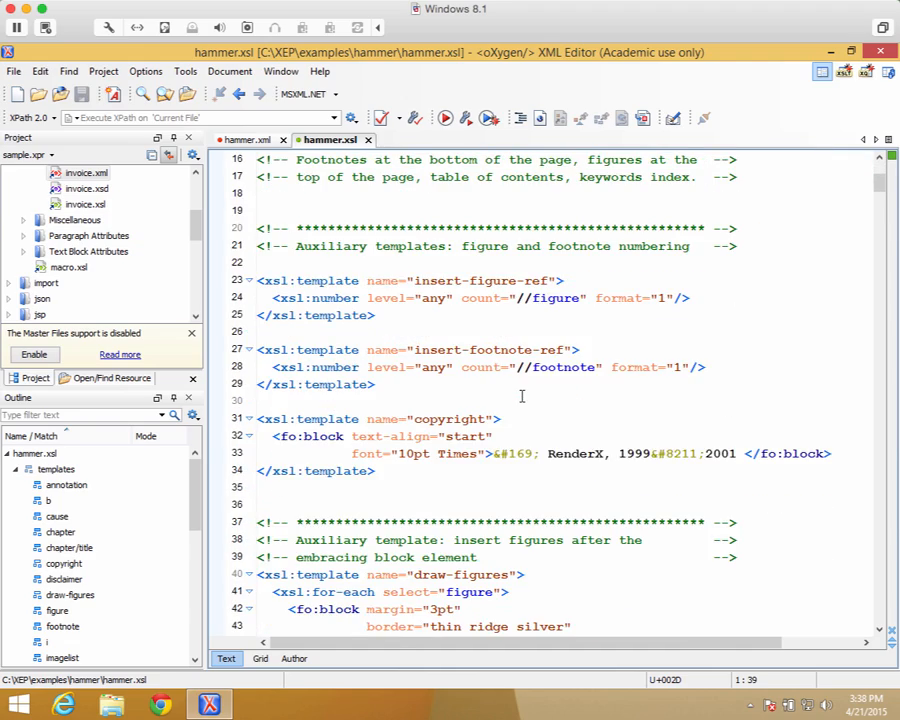
scroll(520, 394, up, 5)
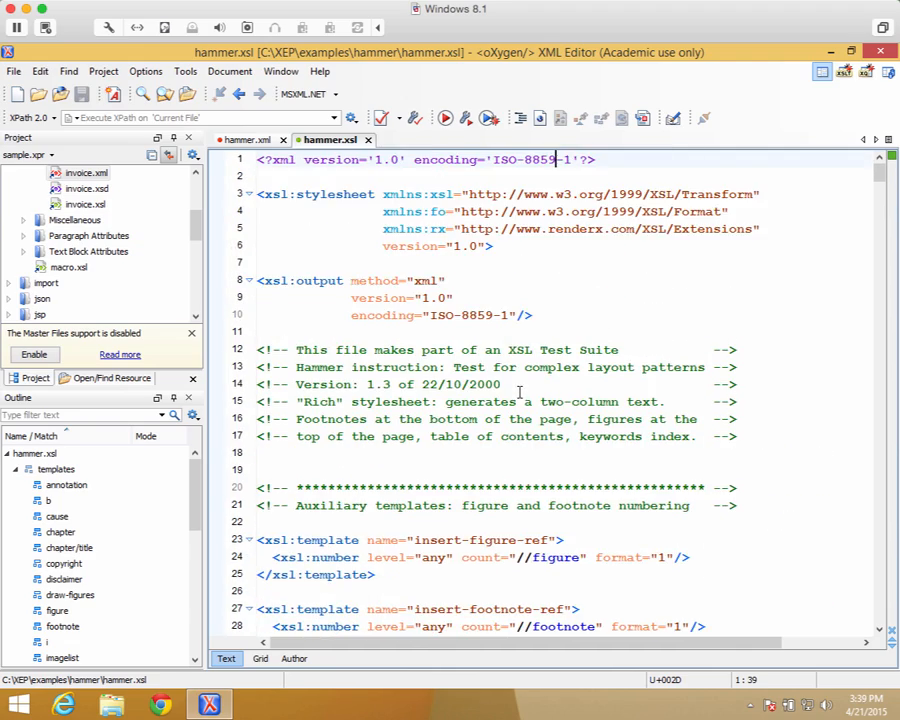
scroll(522, 396, down, 2)
scroll(526, 401, down, 6)
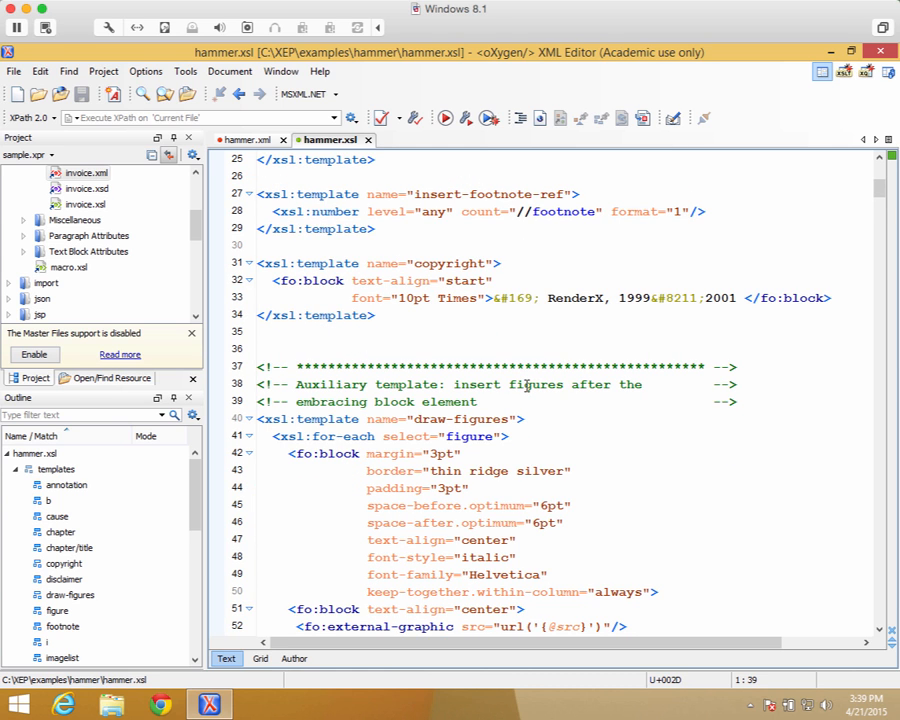
scroll(526, 386, up, 2)
scroll(526, 382, up, 6)
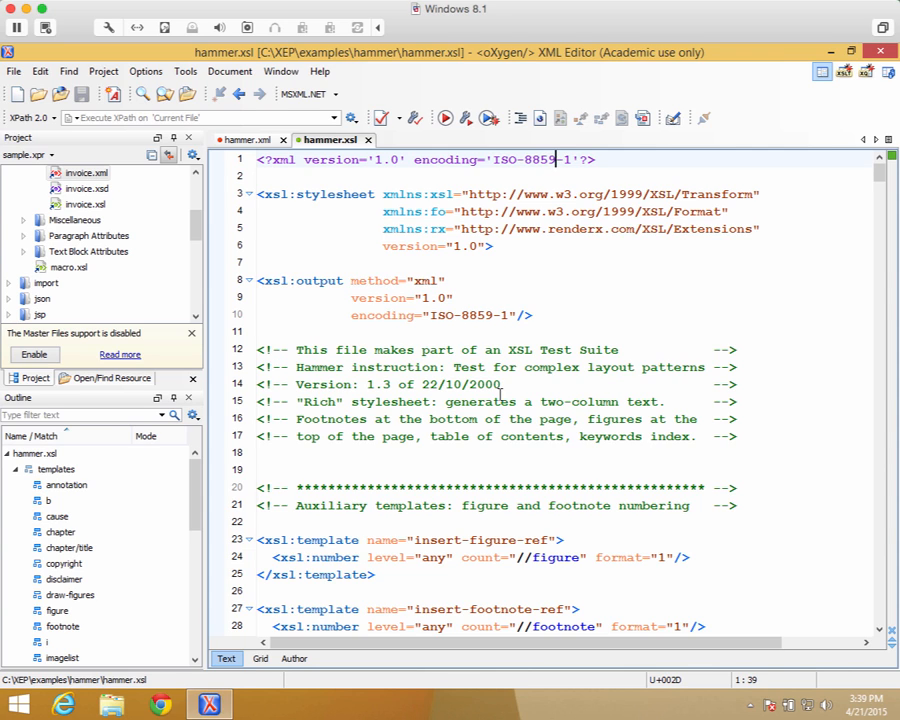
click(256, 142)
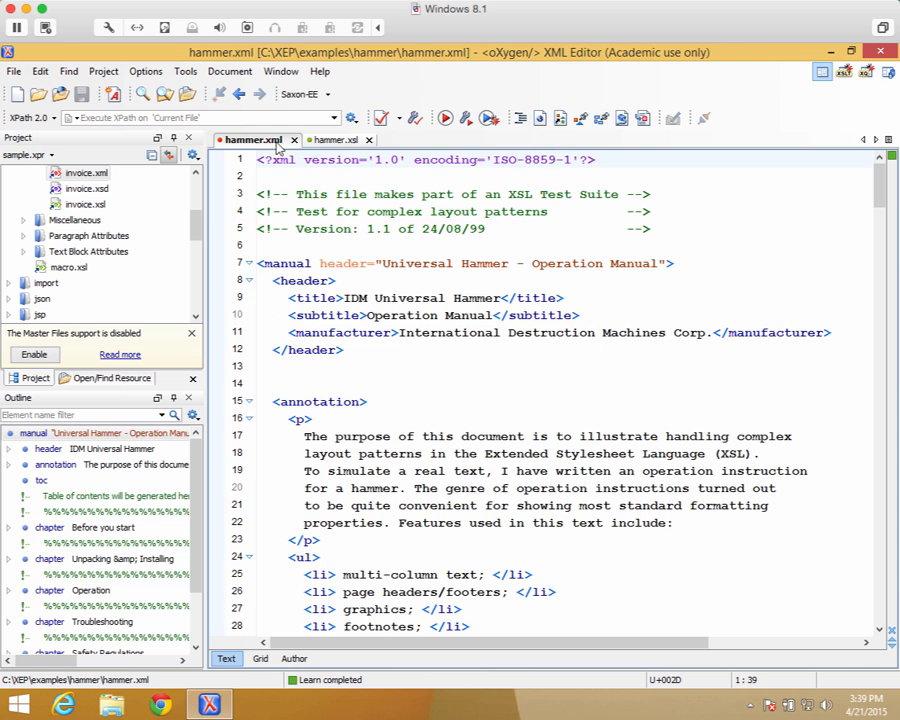
- Create a new XML transformation with XSLT scenario for hammer.xml
click(467, 118)
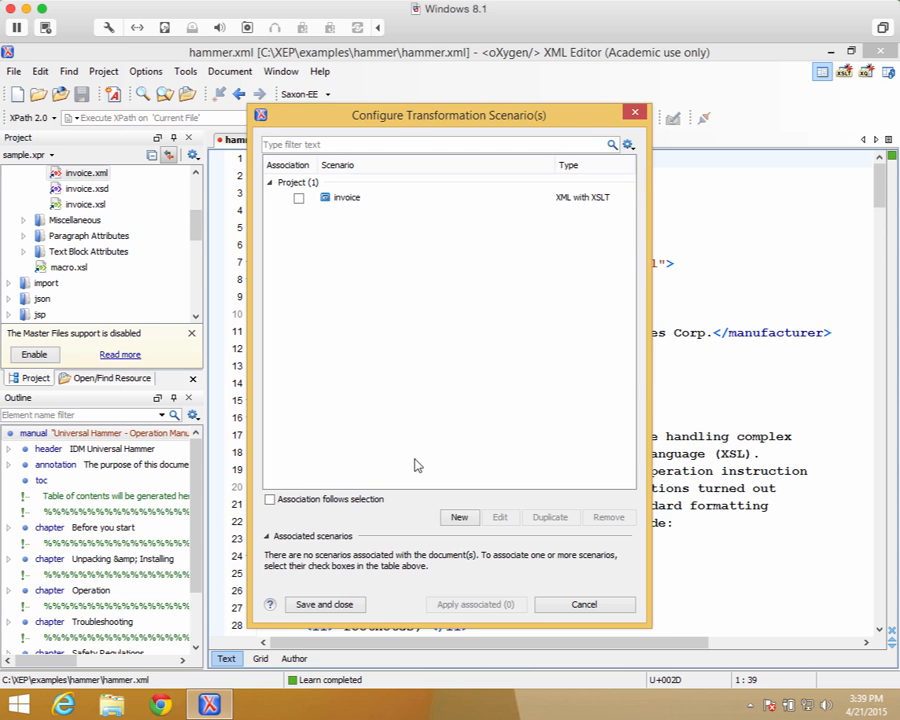
click(459, 517)
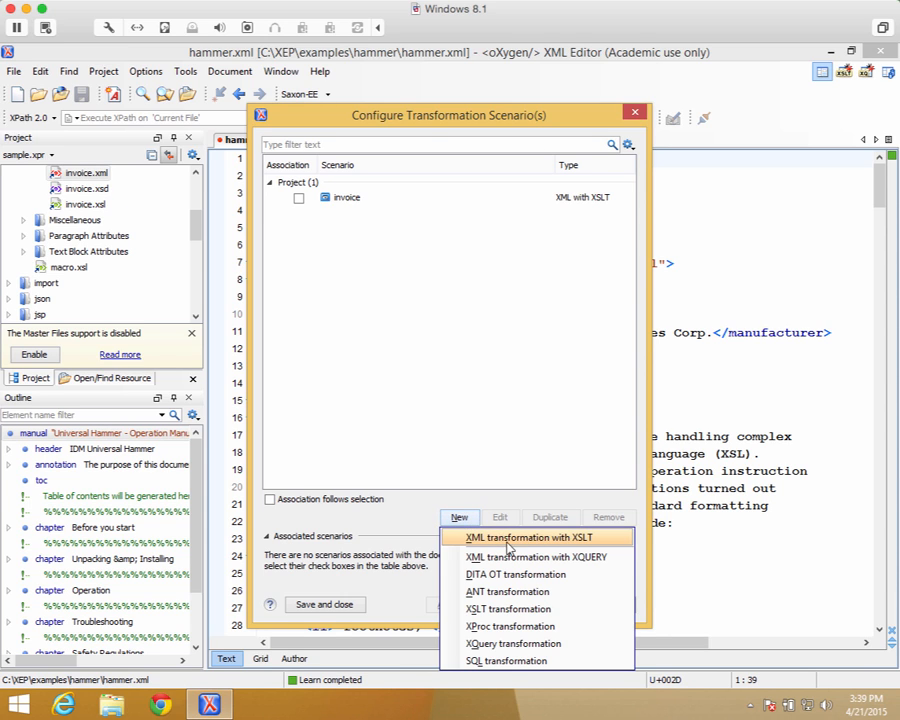
click(503, 540)
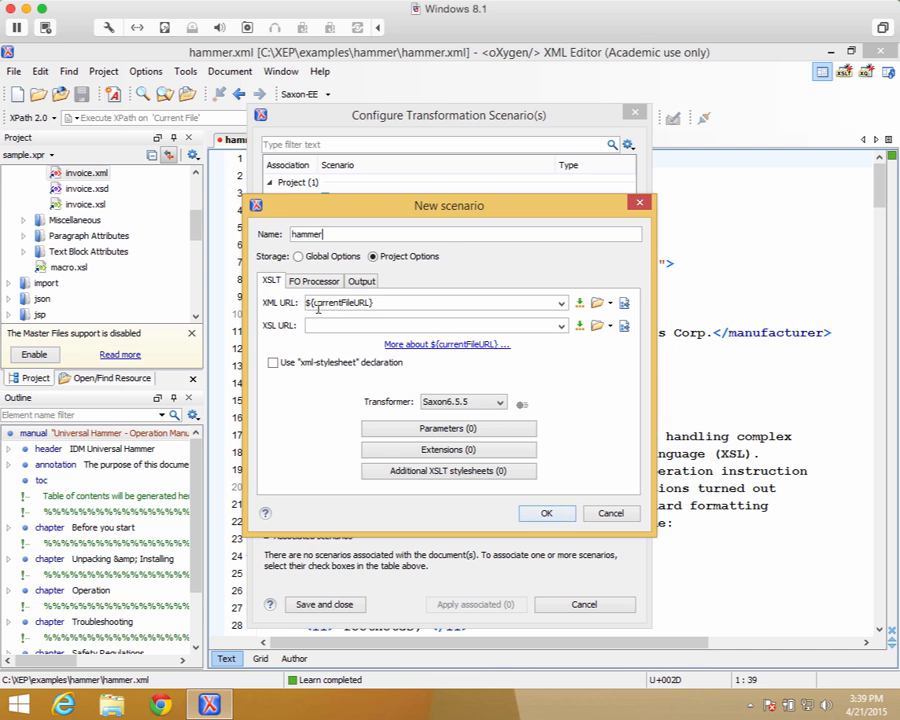
- Set the stylesheet to plain 'hammer.xsl' and the transformer to Saxon-PE 9.5.1.7
click(598, 327)
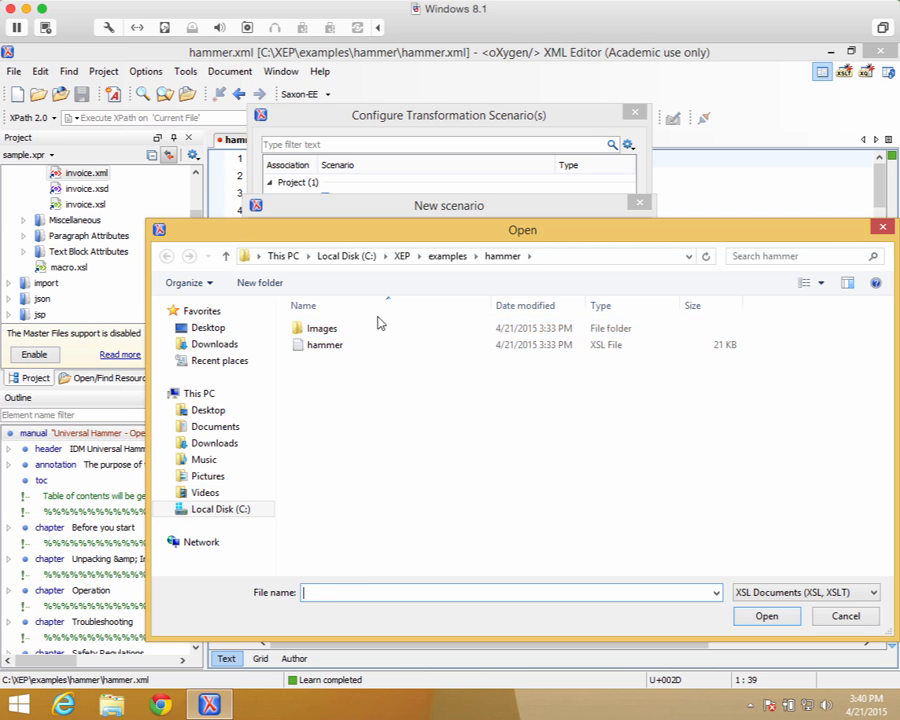
click(325, 346)
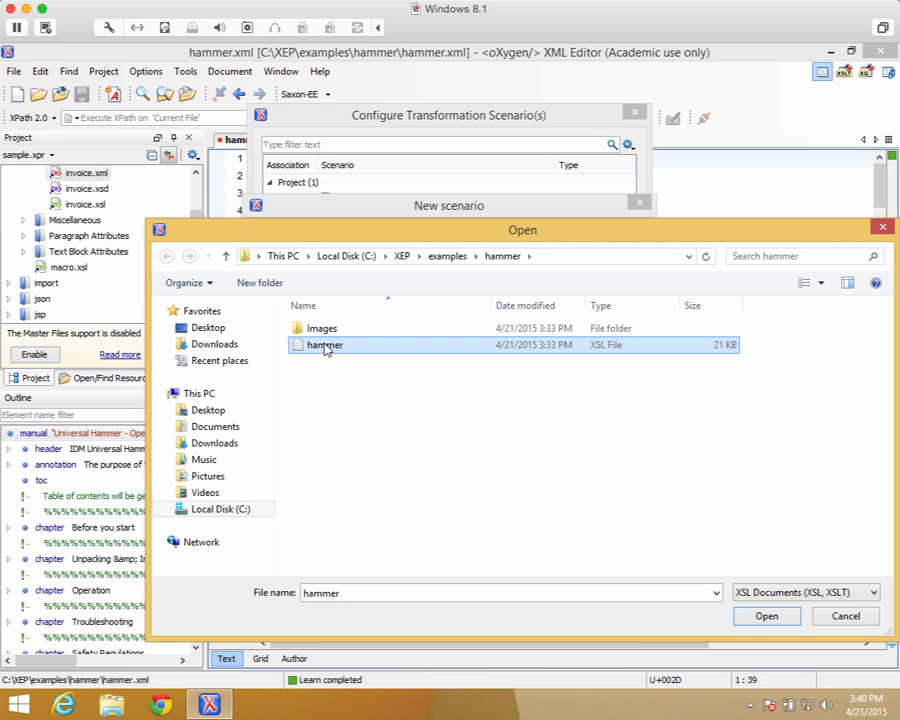
click(755, 618)
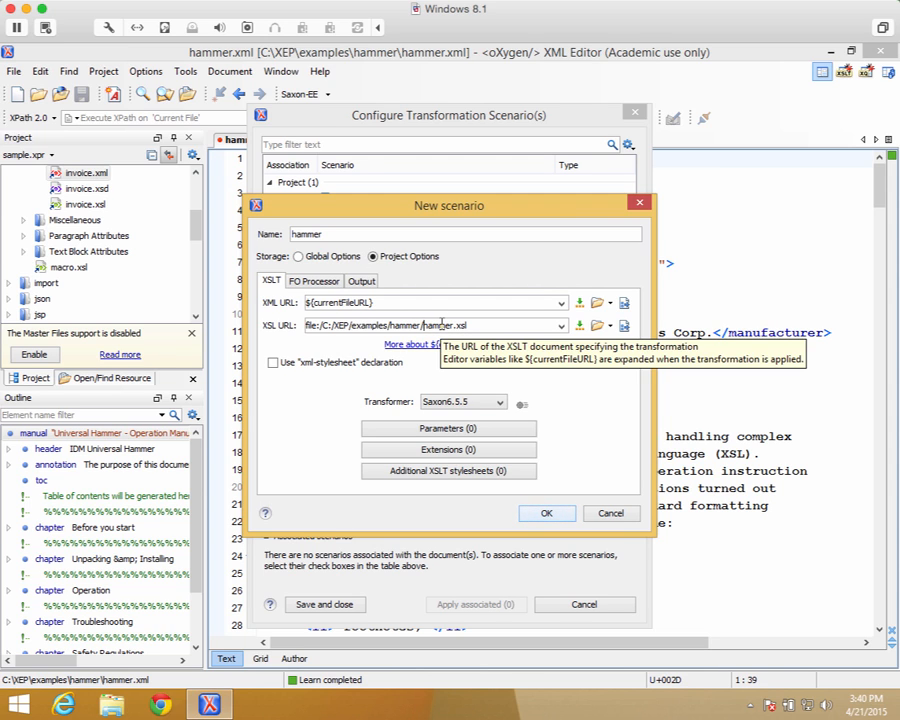
key(BackSpace)
key(BackSpace)
key(BackSpace)
key(BackSpace)
key(BackSpace)
key(BackSpace)
key(BackSpace)
key(BackSpace)
key(BackSpace)
key(BackSpace)
key(BackSpace)
key(BackSpace)
key(BackSpace)
key(BackSpace)
key(BackSpace)
key(BackSpace)
key(BackSpace)
key(BackSpace)
key(BackSpace)
key(BackSpace)
key(BackSpace)
key(BackSpace)
key(BackSpace)
key(BackSpace)
key(BackSpace)
key(BackSpace)
key(BackSpace)
key(BackSpace)
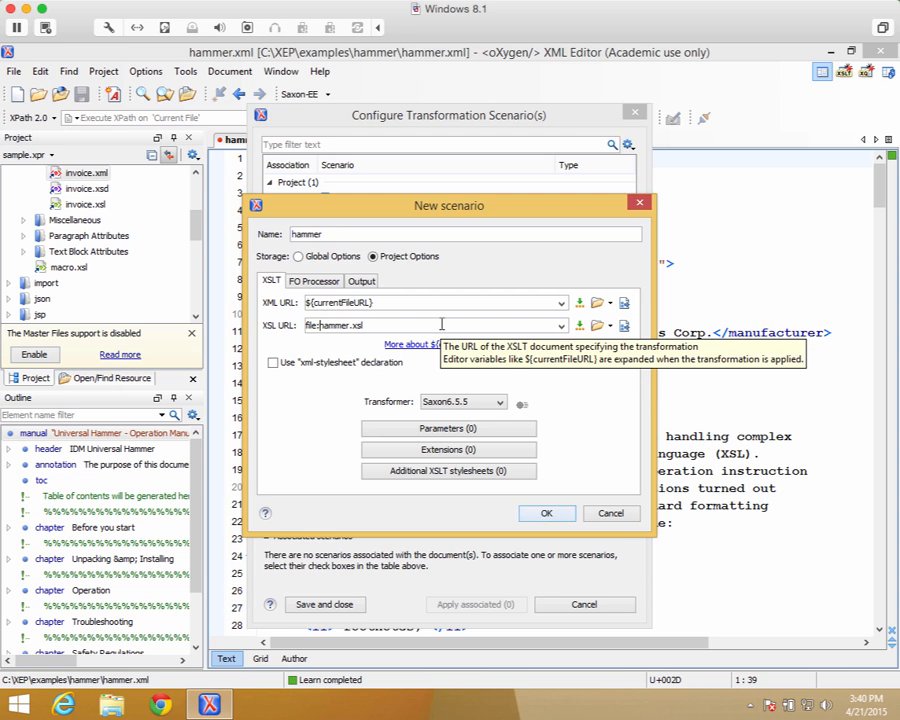
key(BackSpace)
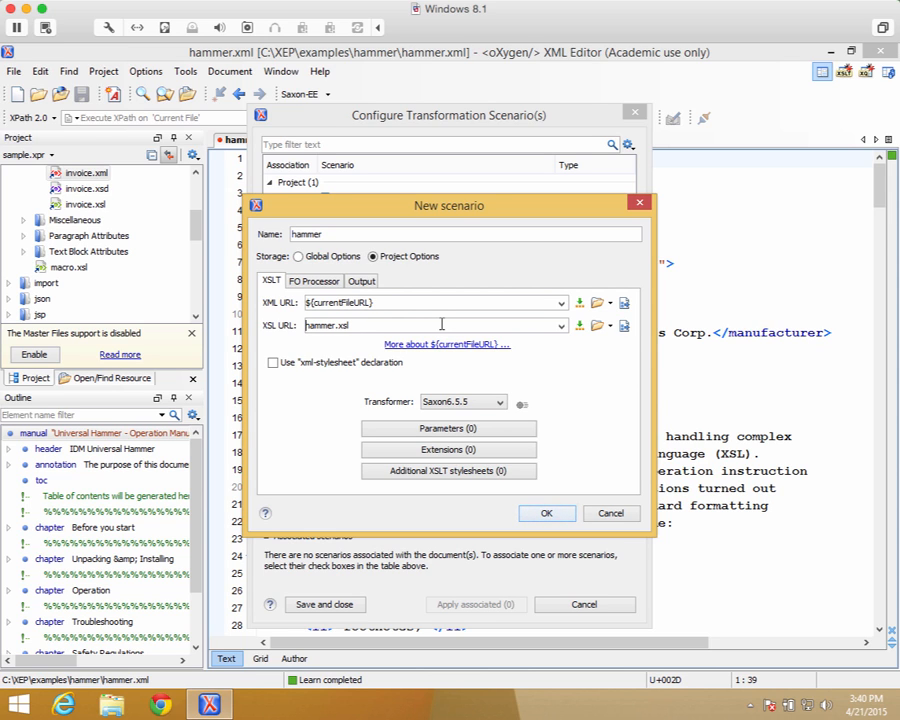
click(502, 404)
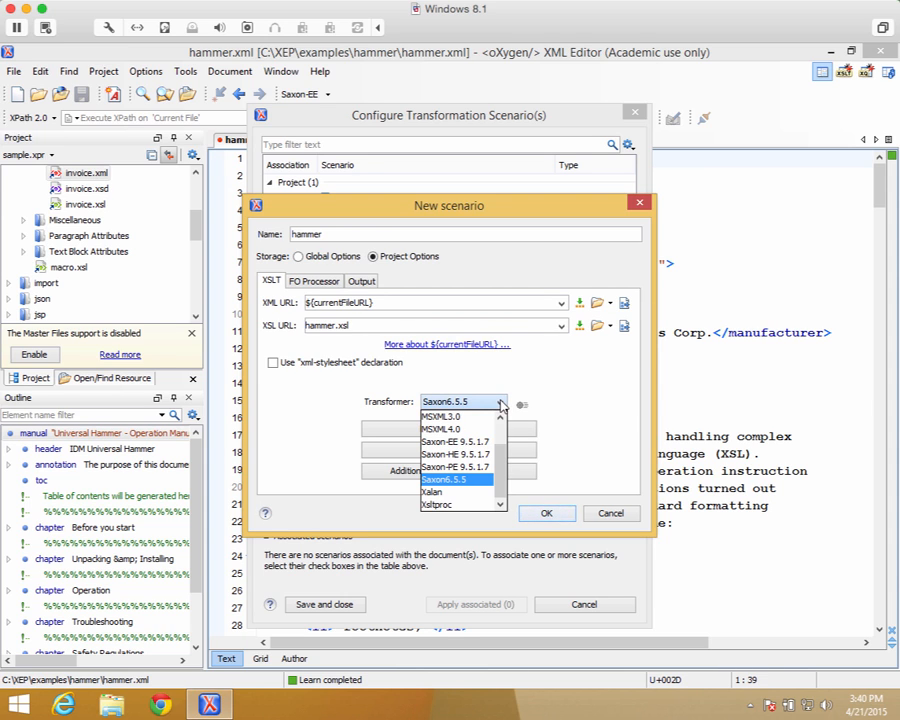
click(484, 467)
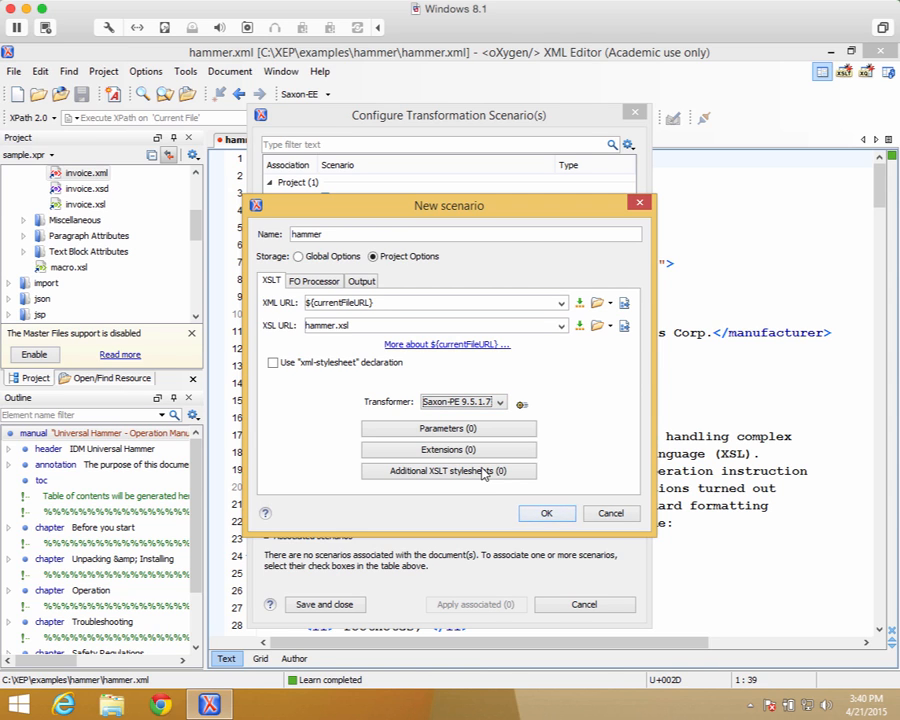
- Enable FO processing in the hammer scenario with XEP as the FO processor
click(333, 280)
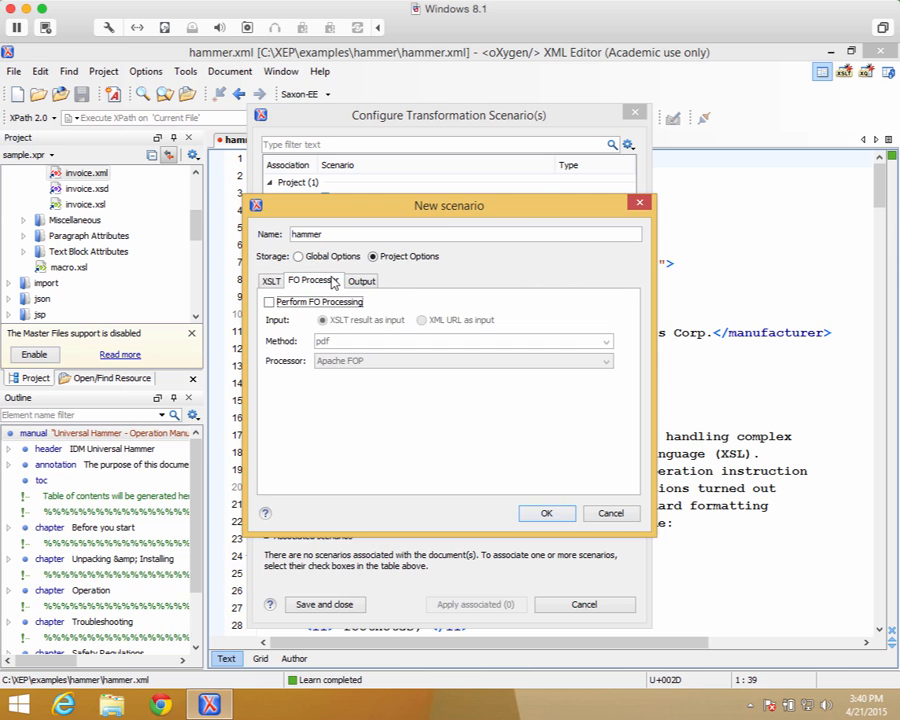
click(268, 303)
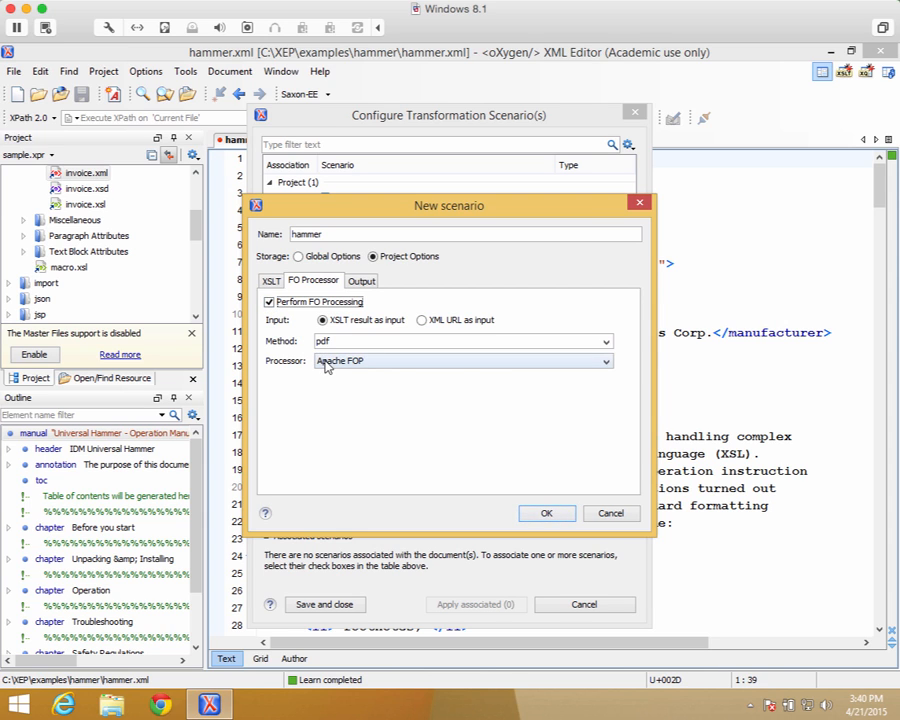
click(607, 364)
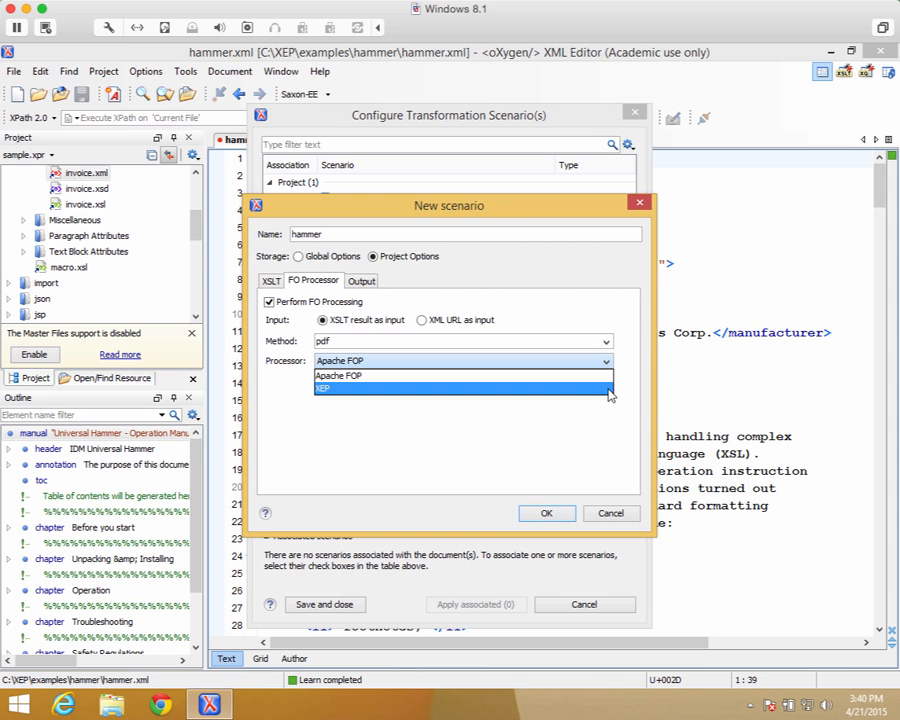
click(610, 392)
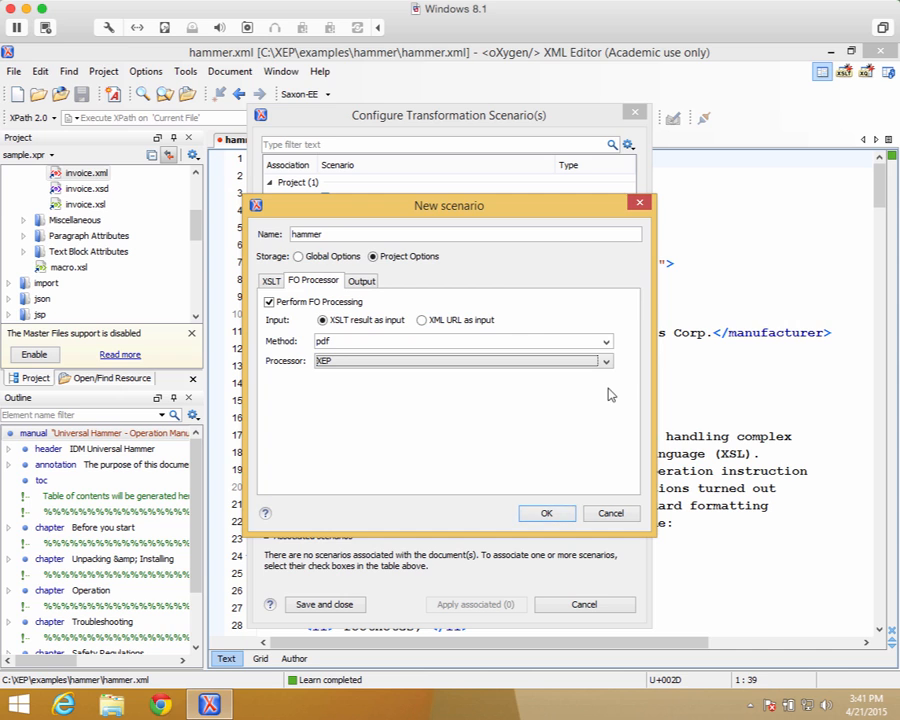
click(365, 282)
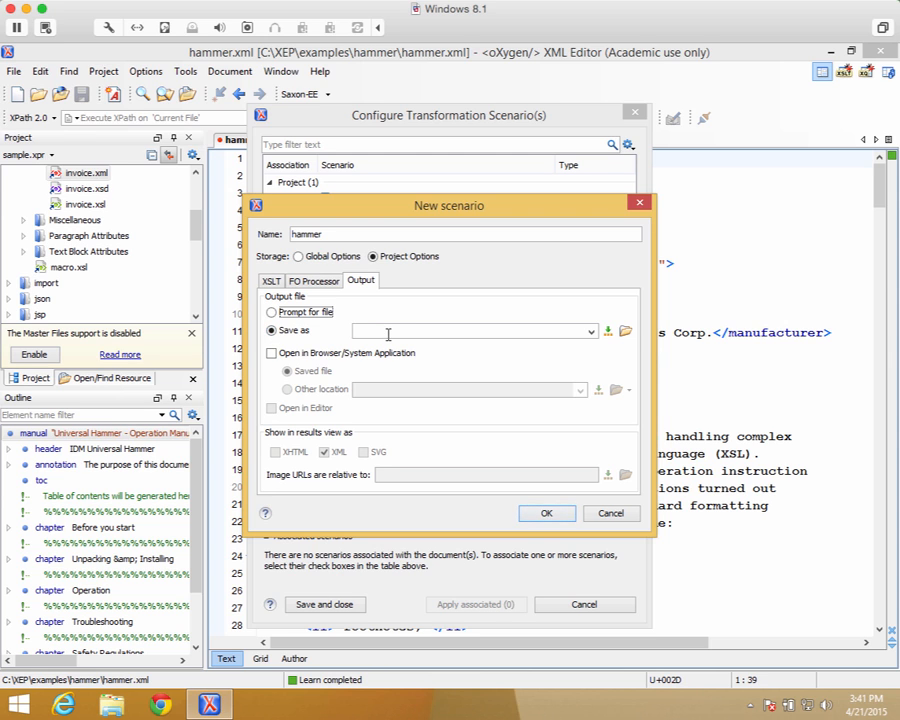
- Save output as ${cfn}.pdf, open it afterwards, then save and apply the hammer scenario
click(607, 333)
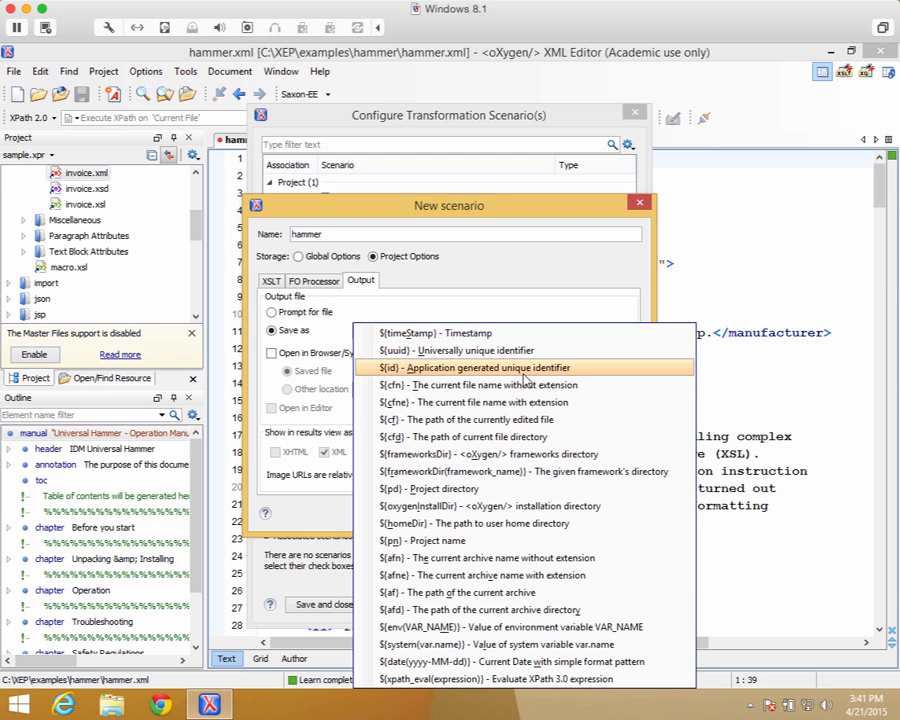
click(466, 388)
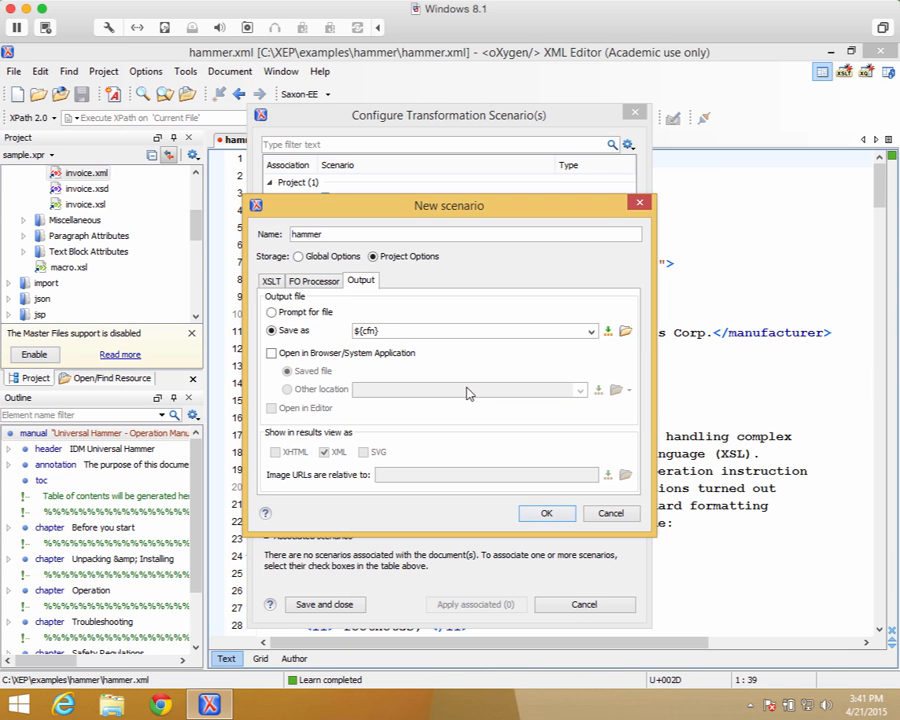
text(.)
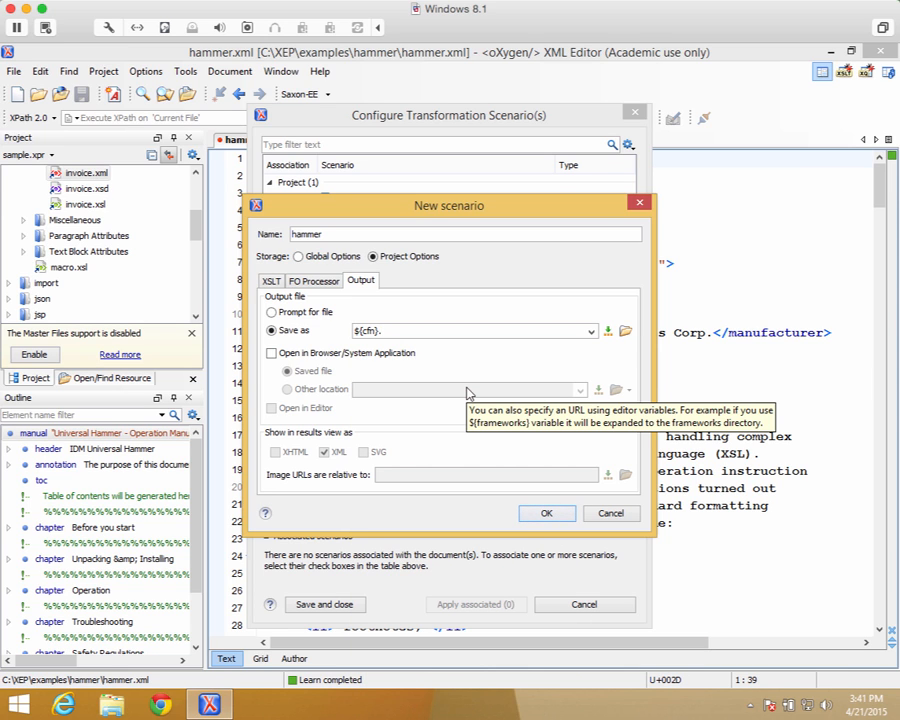
text(pdf)
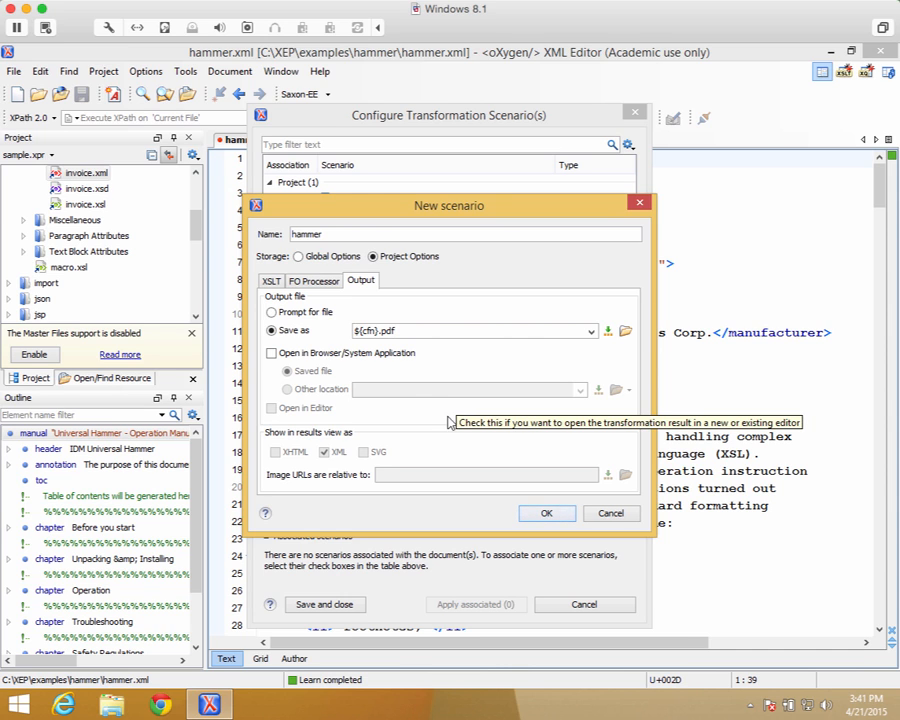
click(272, 354)
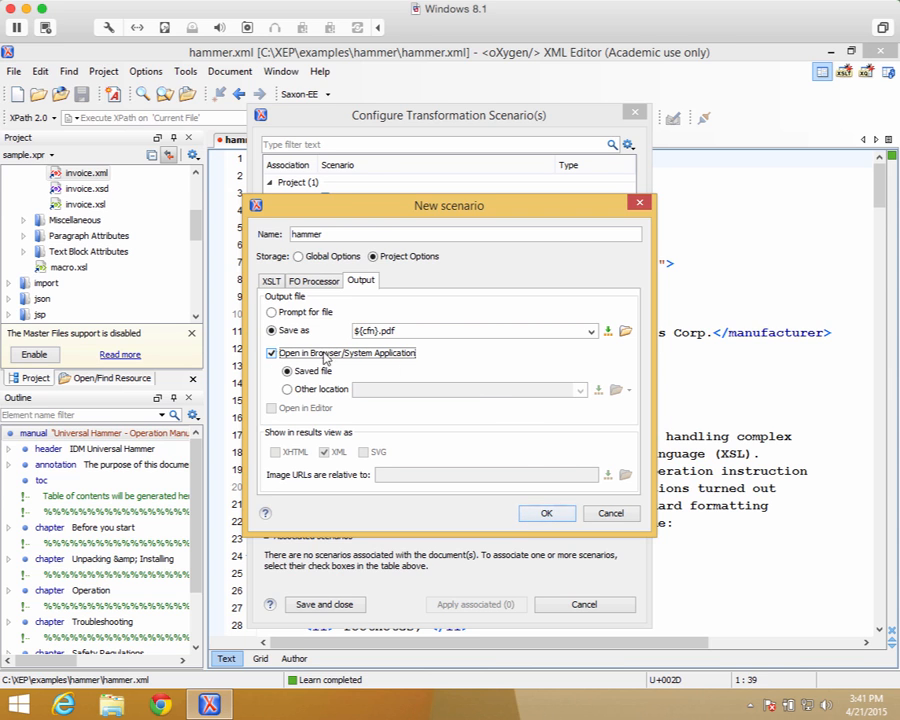
click(548, 515)
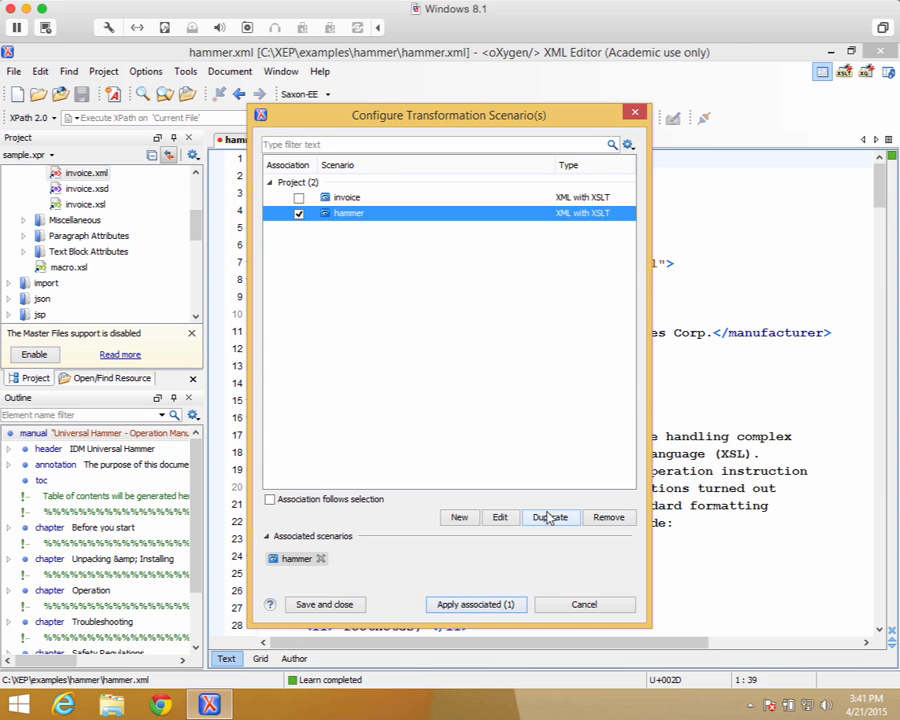
click(482, 605)
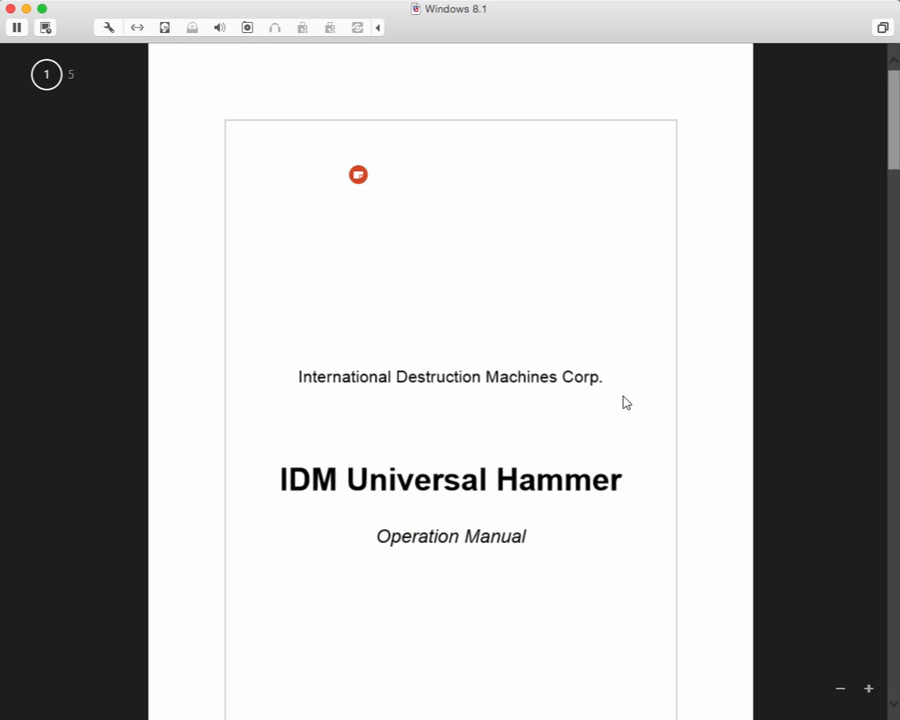
scroll(635, 398, down, 6)
scroll(648, 422, down, 10)
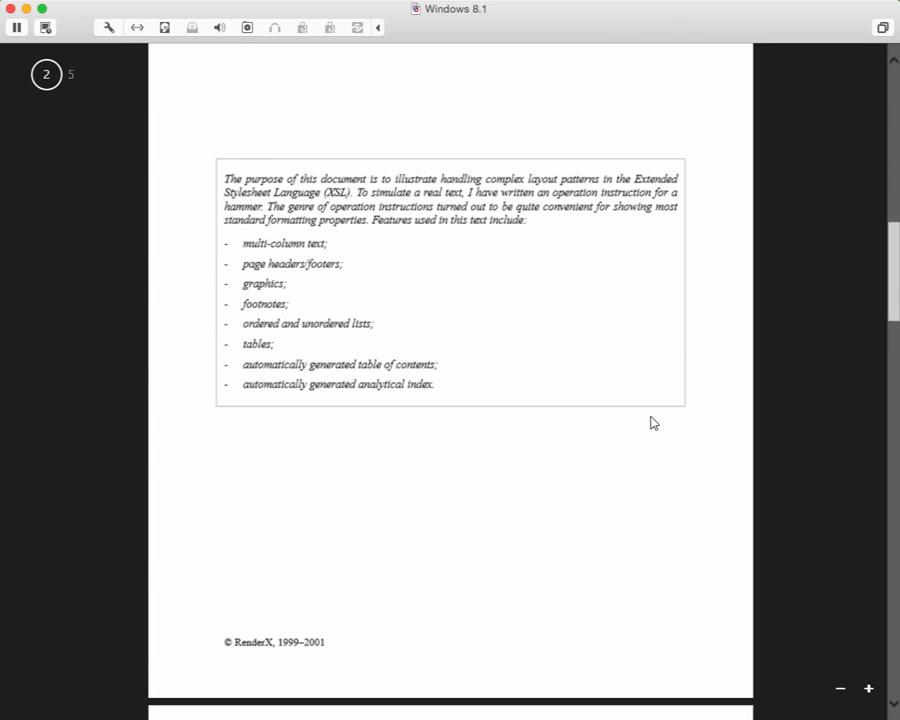
scroll(650, 413, down, 12)
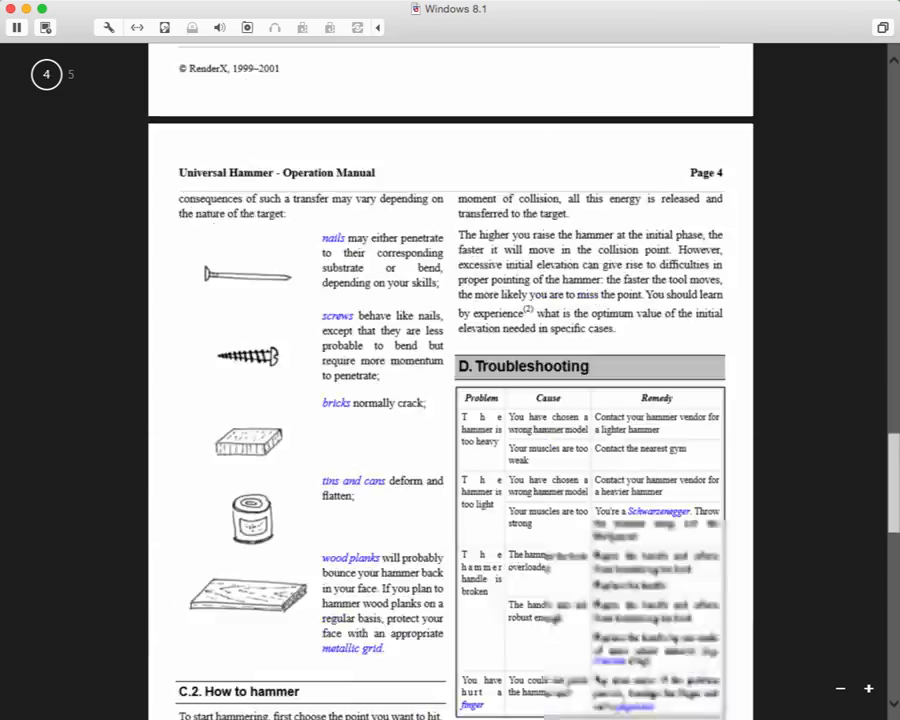
scroll(675, 418, down, 3)
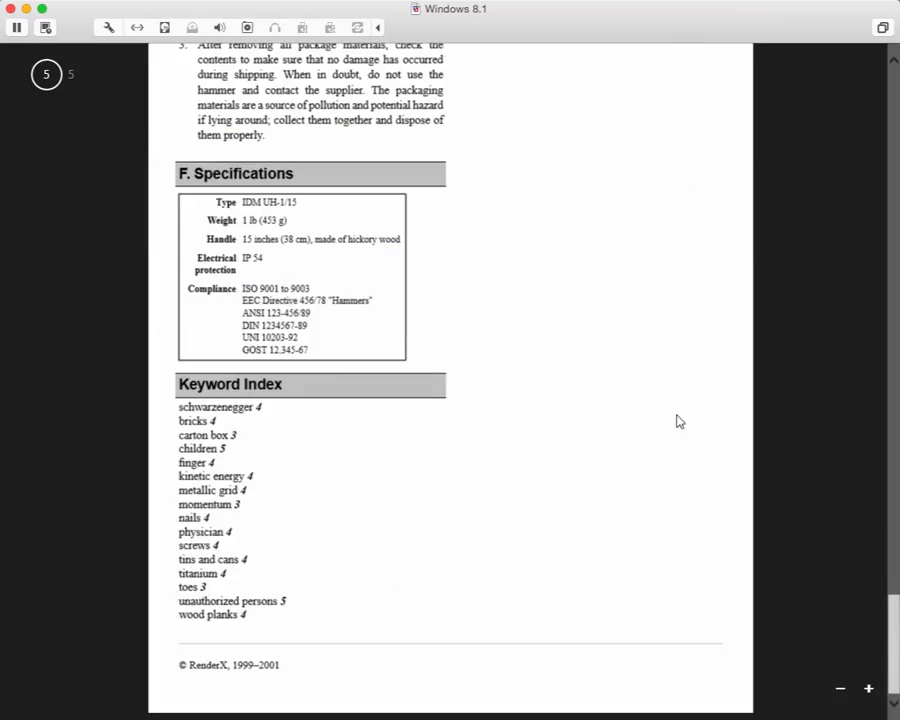
scroll(686, 420, up, 10)
scroll(695, 420, up, 20)
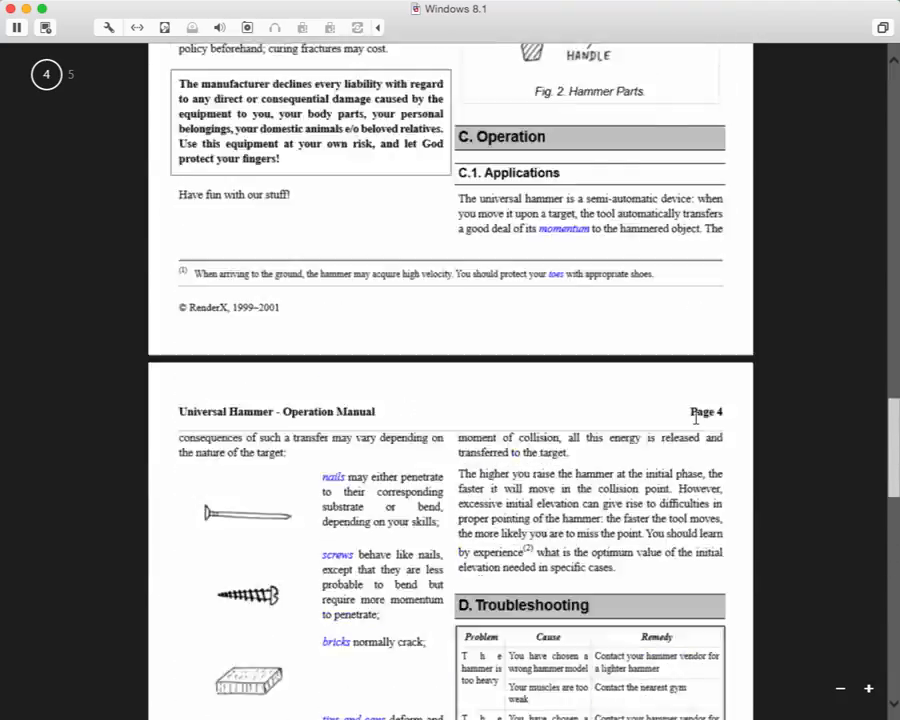
scroll(698, 424, up, 3)
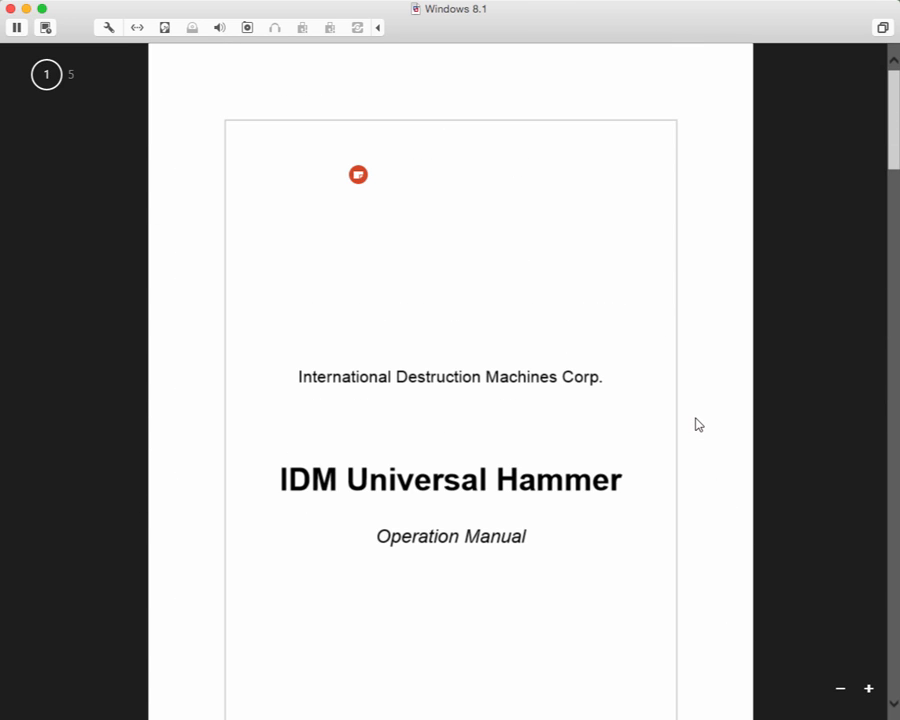